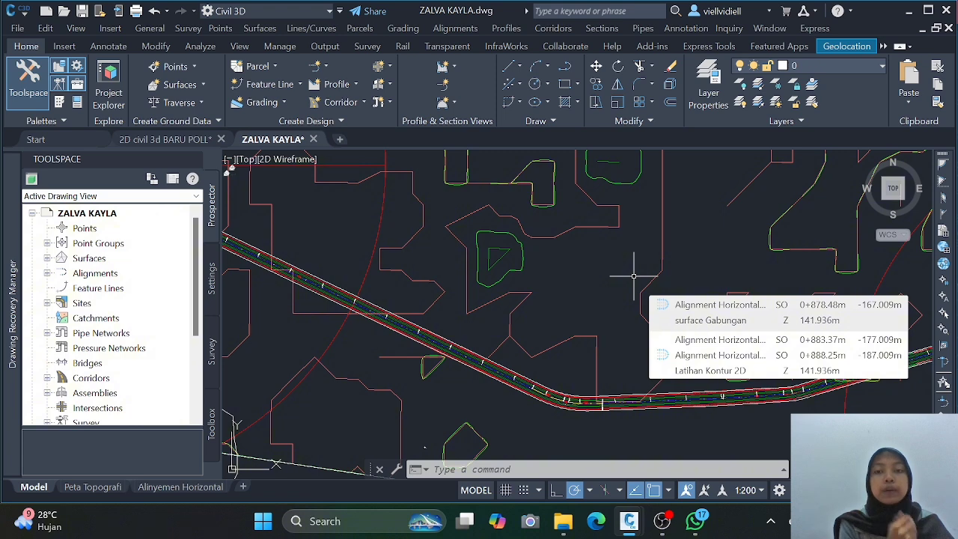
mouse_move(637, 273)
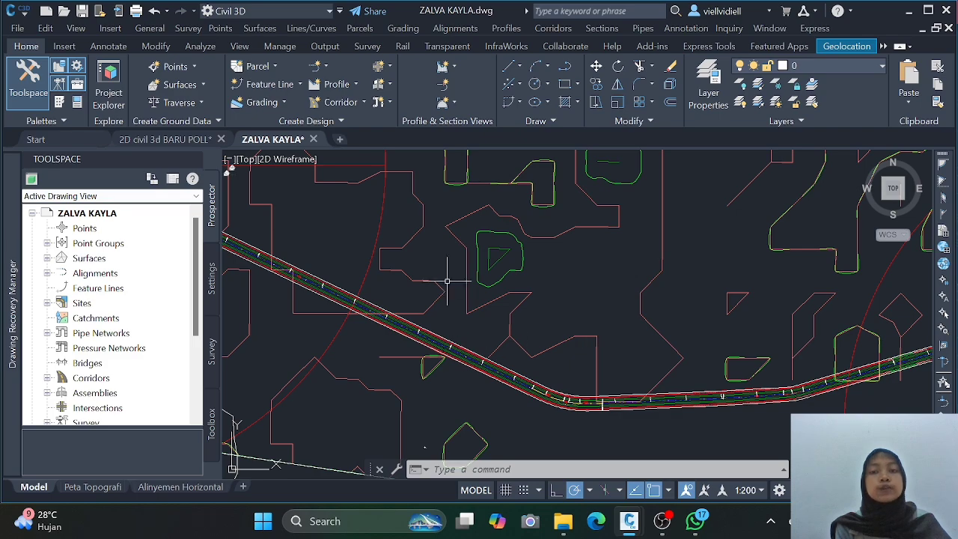
scroll(486, 288, down, 2)
middle_drag(522, 289, 527, 298)
scroll(527, 298, up, 3)
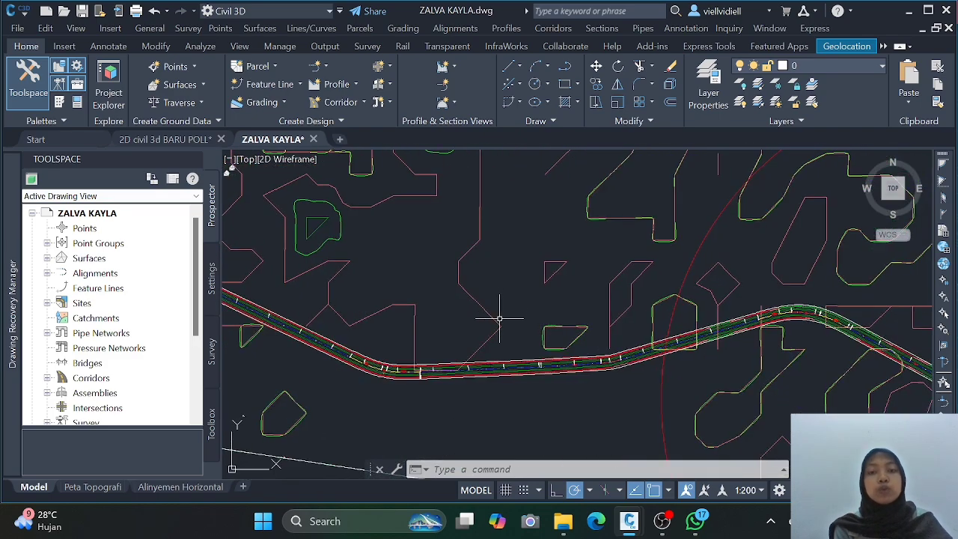
scroll(419, 370, up, 4)
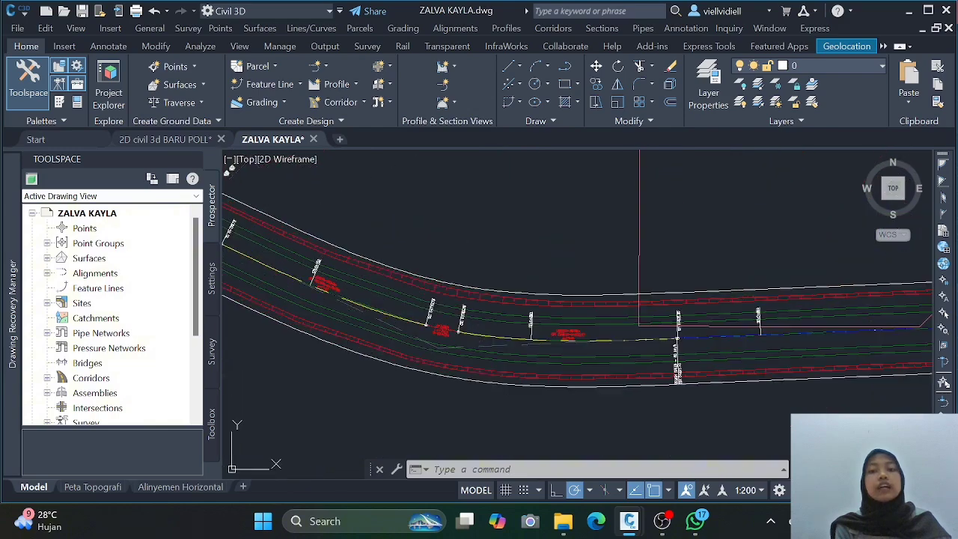
middle_drag(580, 332, 649, 325)
scroll(649, 325, down, 4)
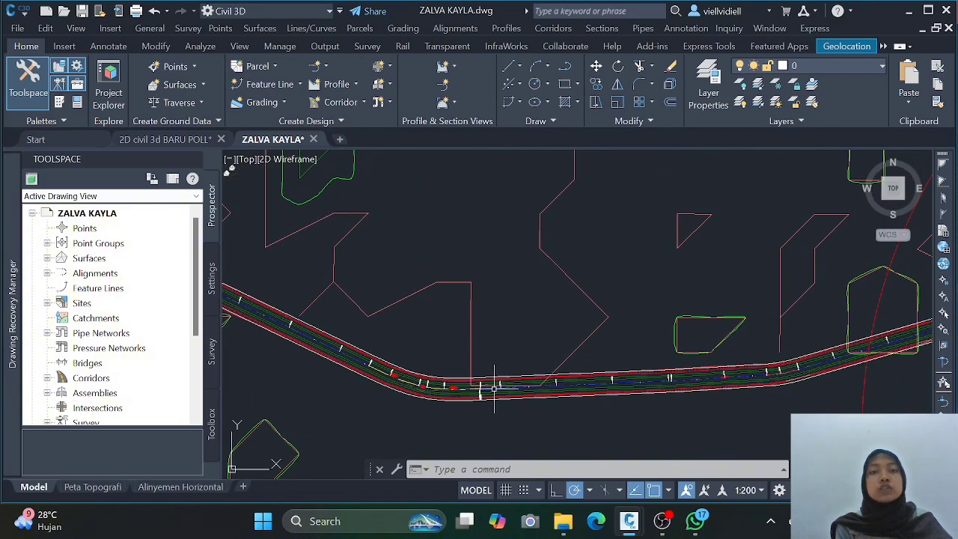
- Create a sample line group on the road corridor's alignment, named SL plus the first word of the drawing's name, sampling all data sources
click(601, 29)
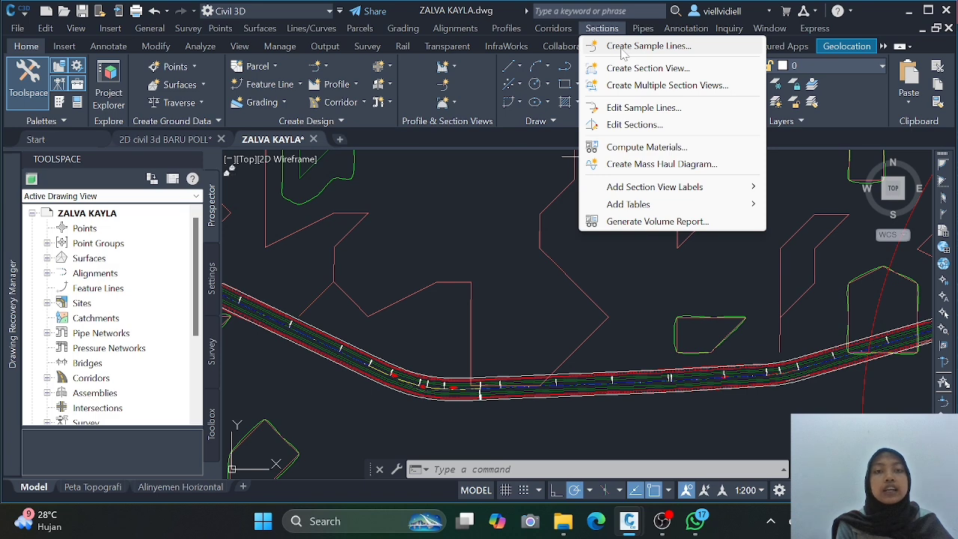
click(622, 52)
scroll(673, 378, up, 5)
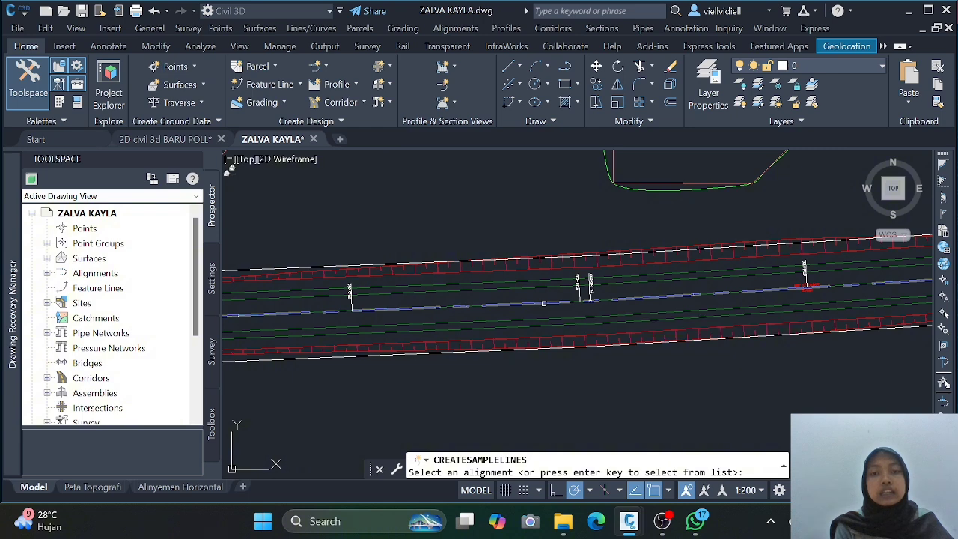
click(543, 303)
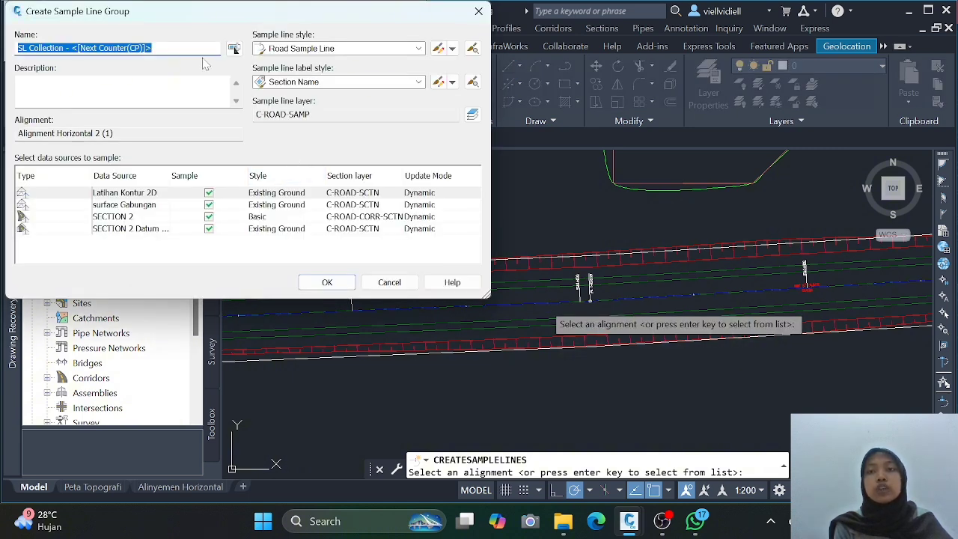
key(BackSpace)
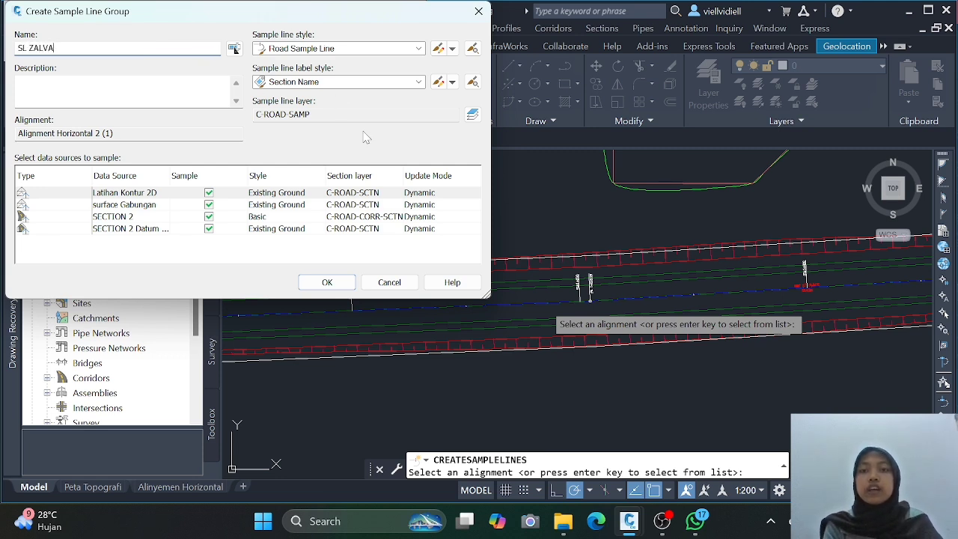
click(327, 282)
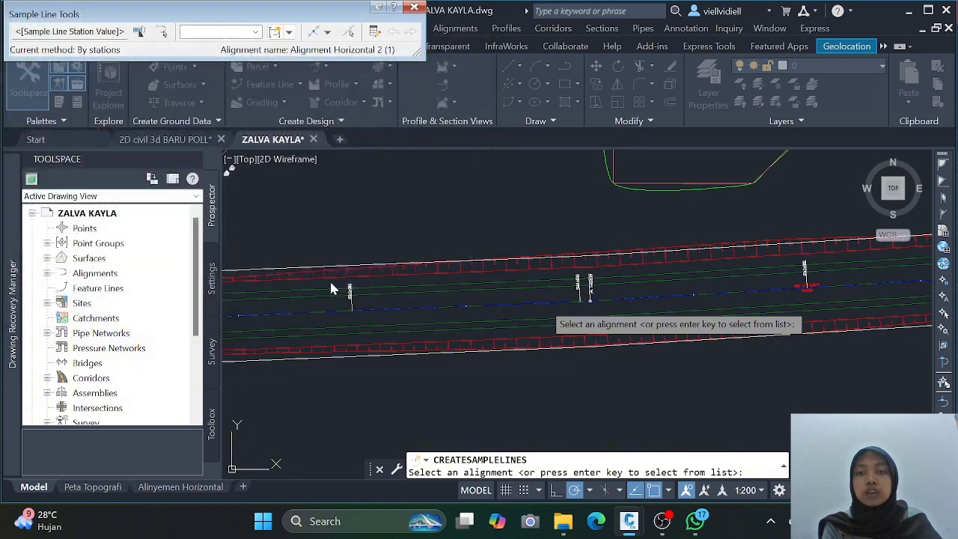
- Create the sample lines by range of stations, with left and right swath widths of 20 m
click(327, 33)
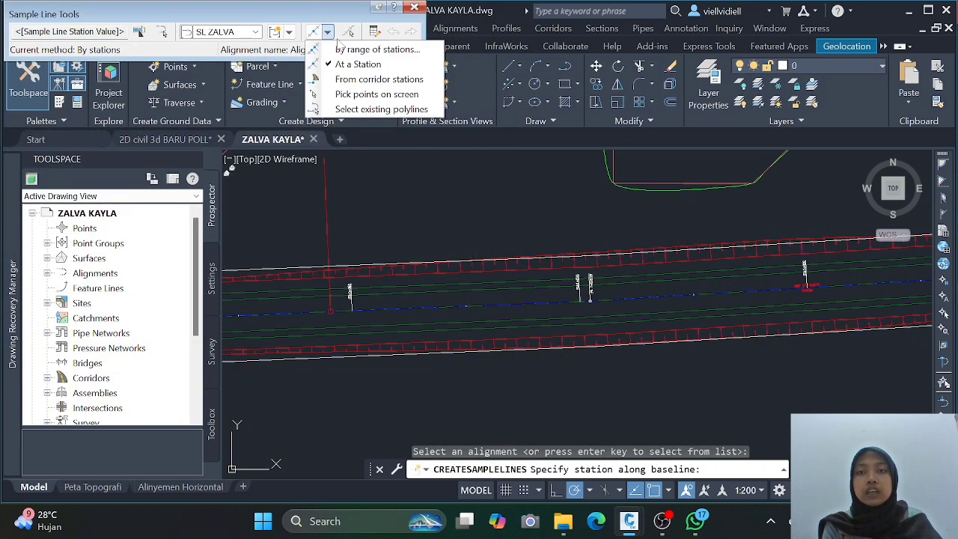
click(359, 49)
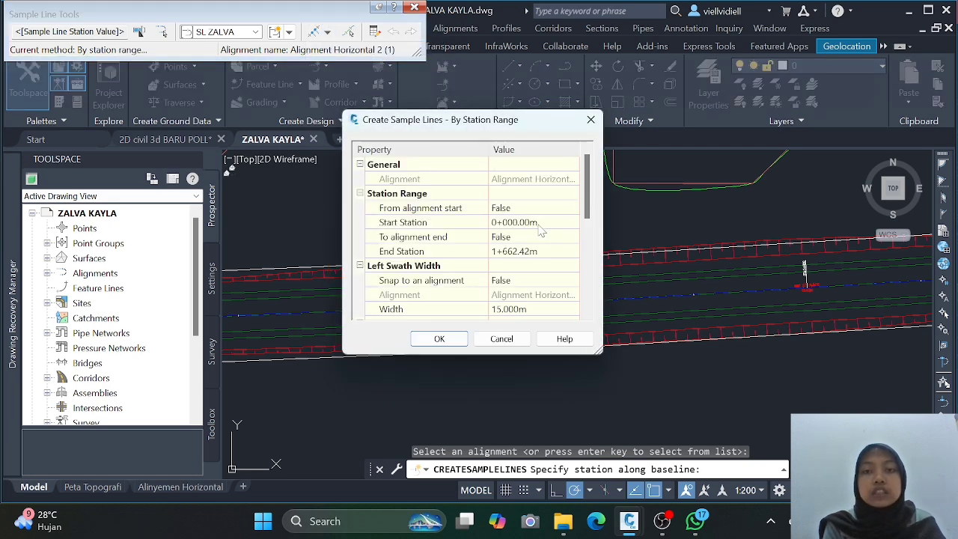
drag(590, 215, 589, 241)
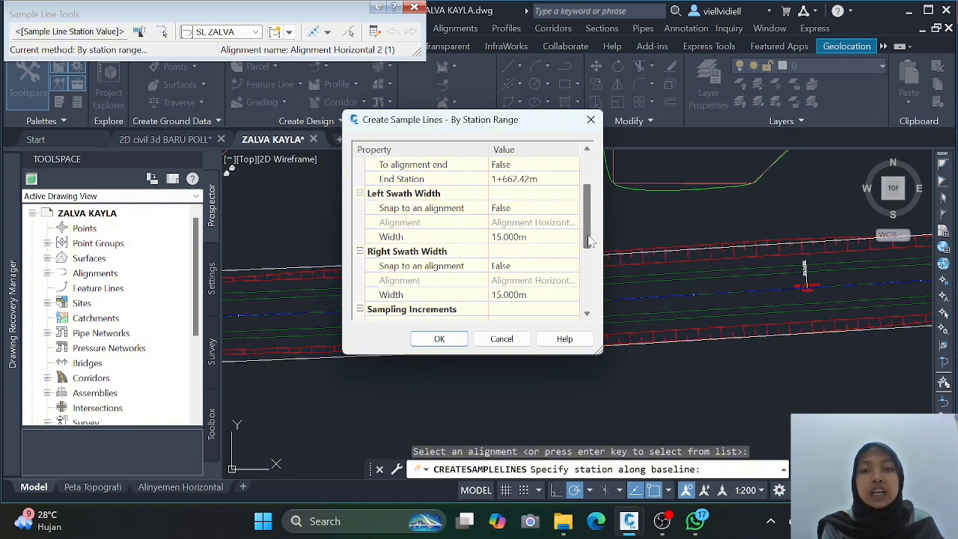
click(549, 236)
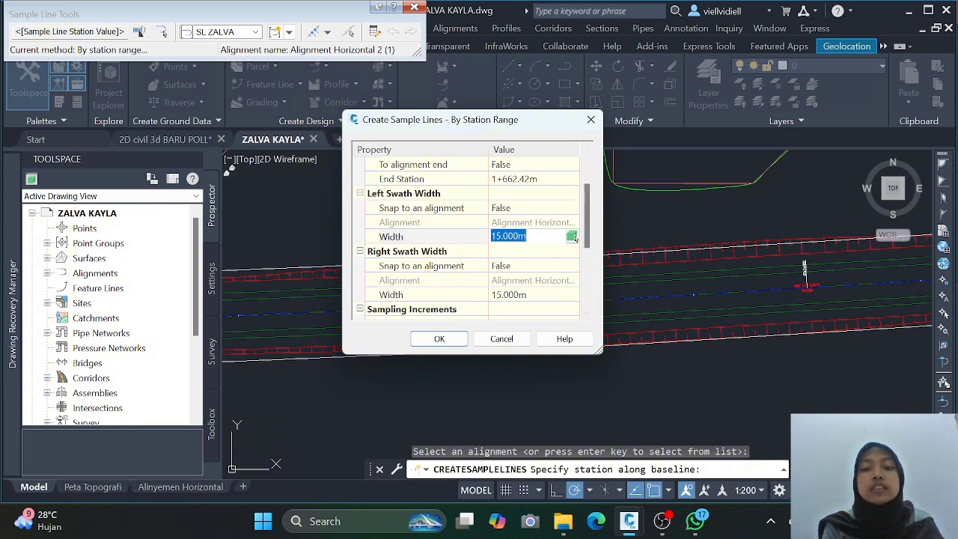
text(20)
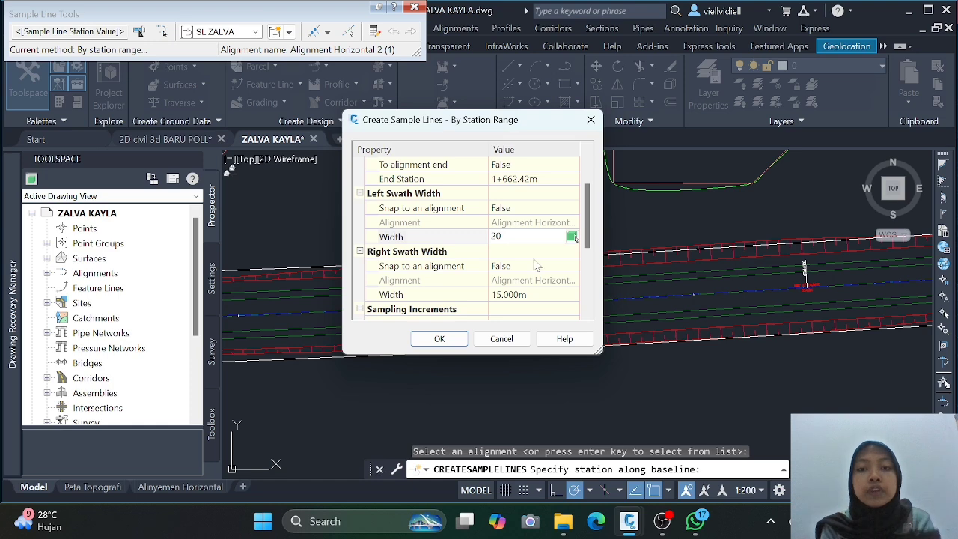
click(573, 295)
text(20)
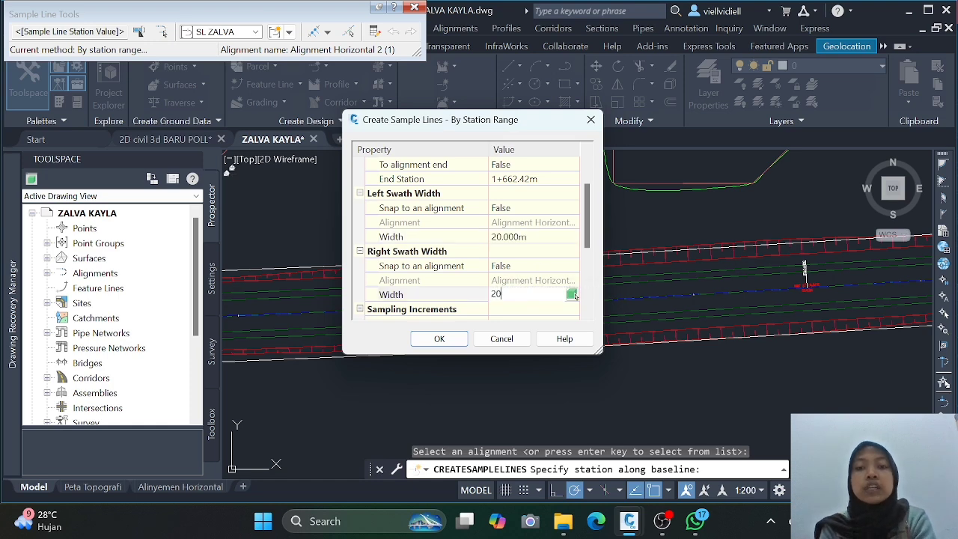
drag(585, 247, 591, 296)
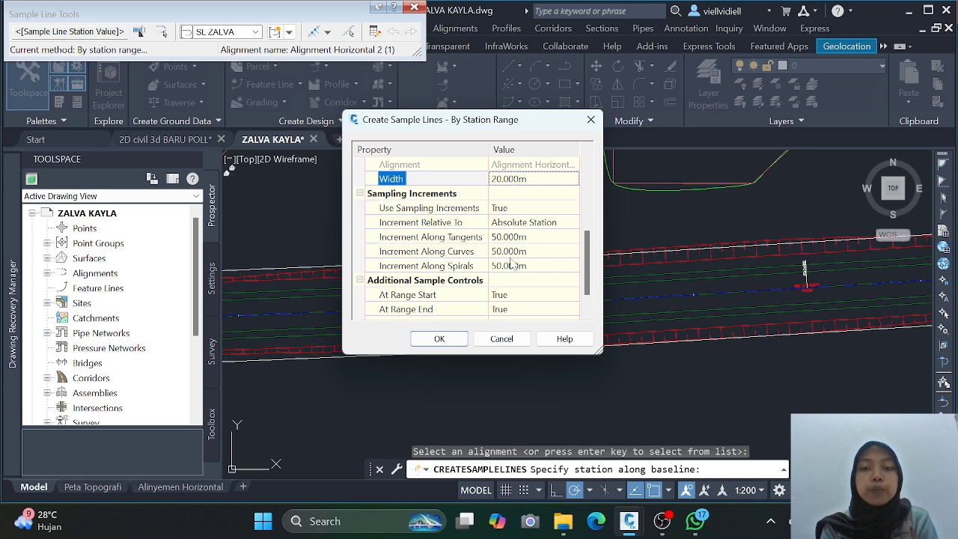
click(440, 339)
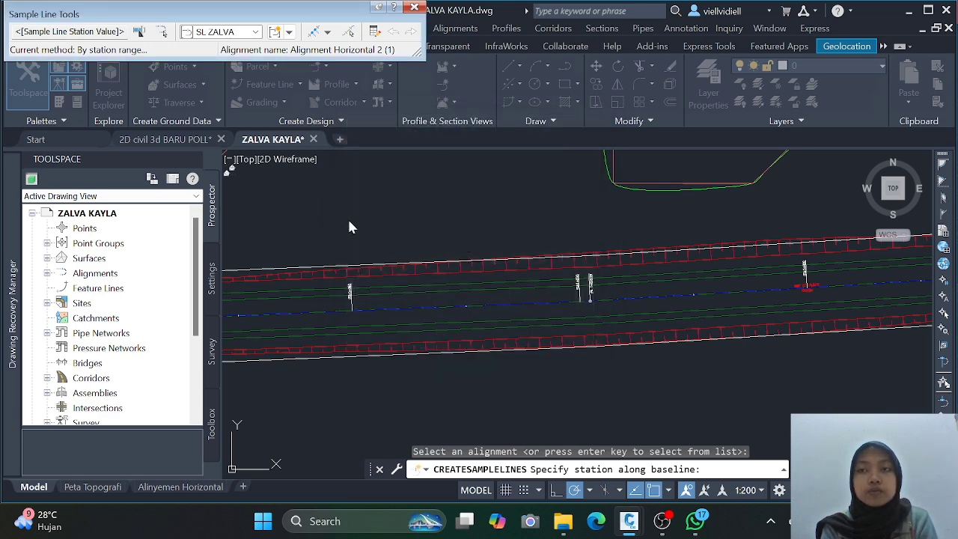
- Check the new sample lines along the whole corridor and finish the sample line creation
scroll(510, 299, down, 5)
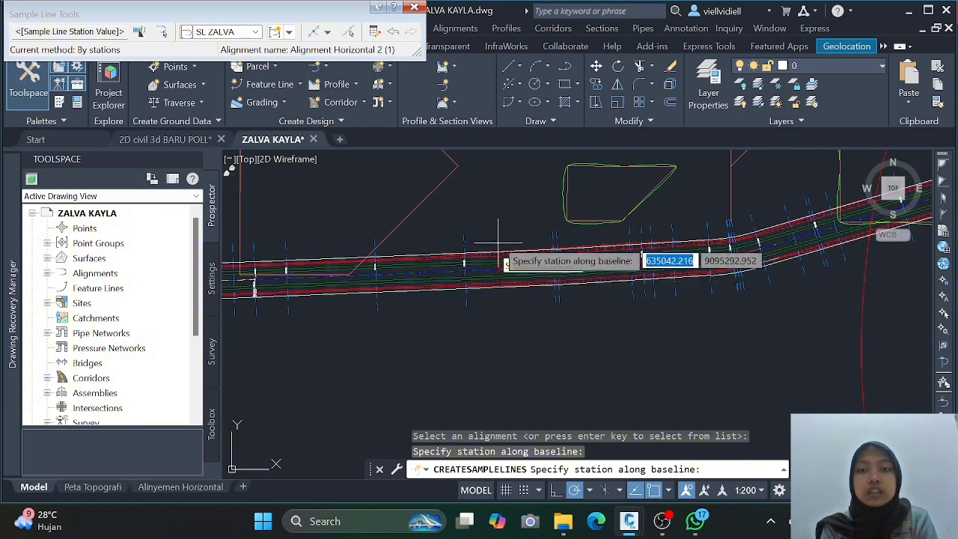
mouse_move(492, 242)
middle_down()
mouse_move(465, 320)
mouse_move(496, 317)
mouse_move(500, 289)
middle_up()
scroll(485, 339, up, 2)
scroll(492, 317, up, 2)
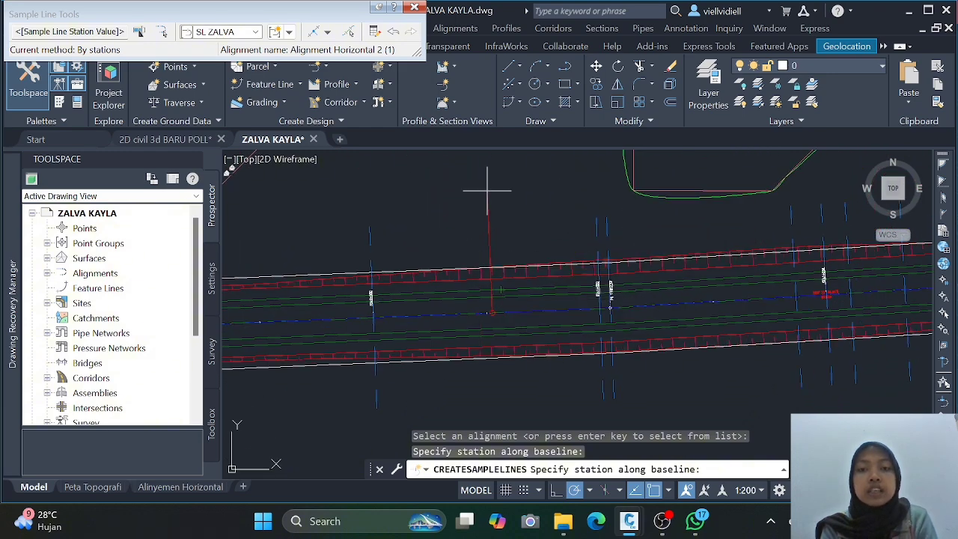
scroll(486, 194, down, 6)
mouse_move(485, 197)
middle_down()
mouse_move(486, 329)
mouse_move(485, 311)
middle_up()
scroll(486, 329, up, 2)
scroll(486, 304, down, 2)
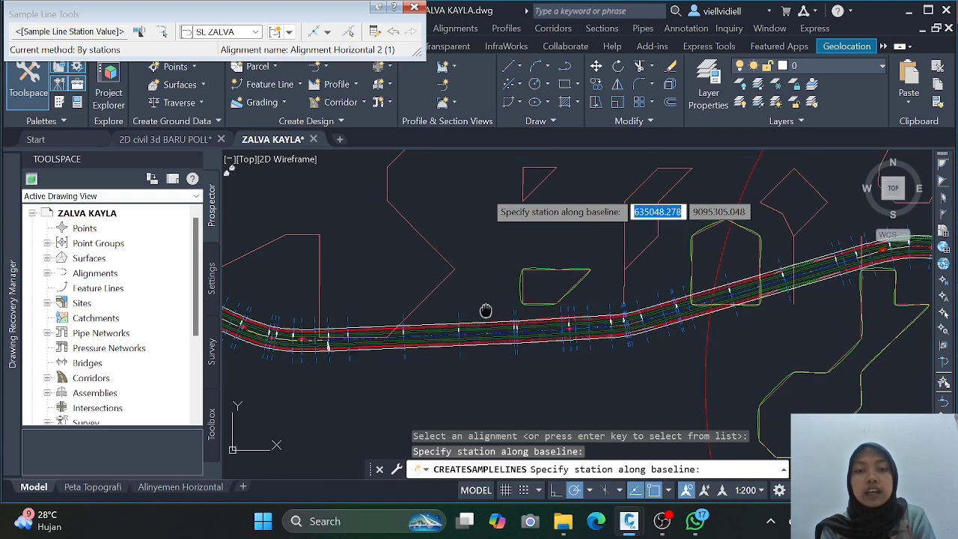
scroll(486, 308, down, 2)
scroll(487, 202, down, 2)
mouse_move(488, 203)
middle_down()
mouse_move(502, 267)
mouse_move(482, 282)
middle_up()
scroll(482, 283, down, 2)
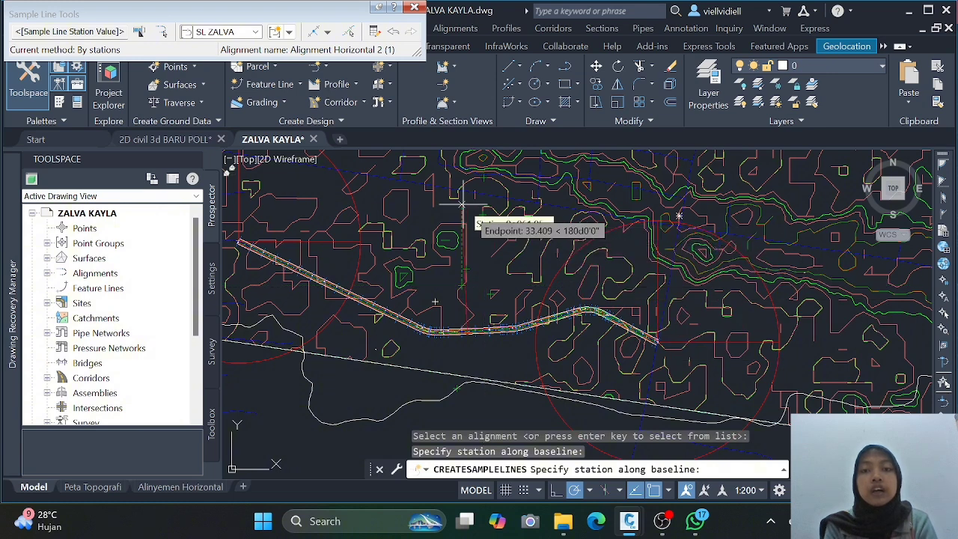
scroll(451, 198, up, 2)
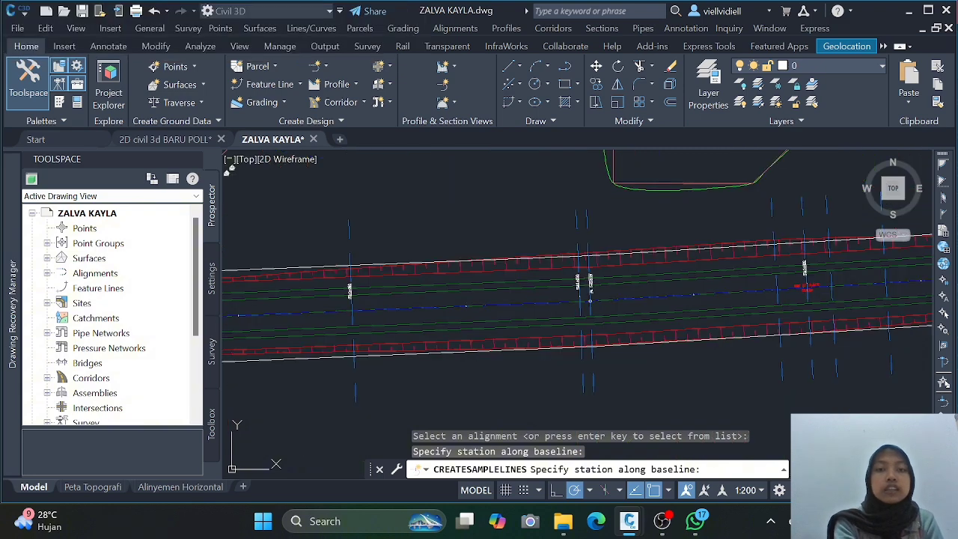
key(Escape)
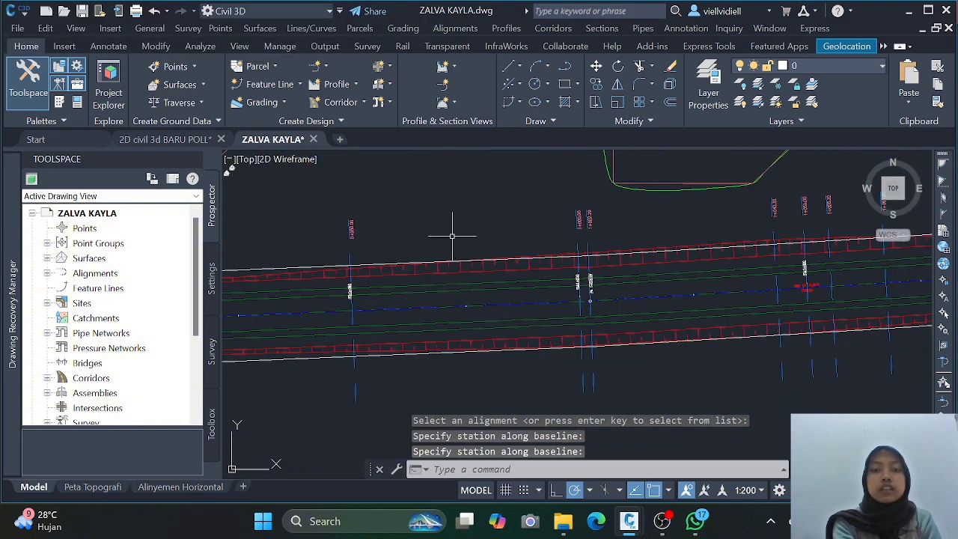
- Examine the station labels and spacing of the sample lines around stations 0+900 and 0+950
scroll(464, 243, up, 3)
mouse_move(472, 229)
middle_down()
mouse_move(518, 259)
mouse_move(399, 299)
middle_up()
scroll(519, 259, up, 2)
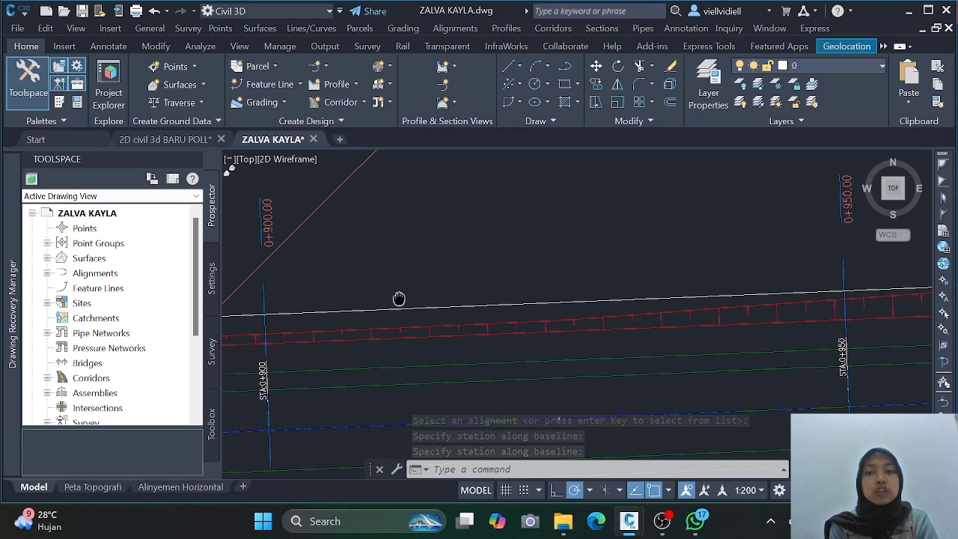
scroll(316, 276, down, 2)
middle_drag(316, 276, 466, 226)
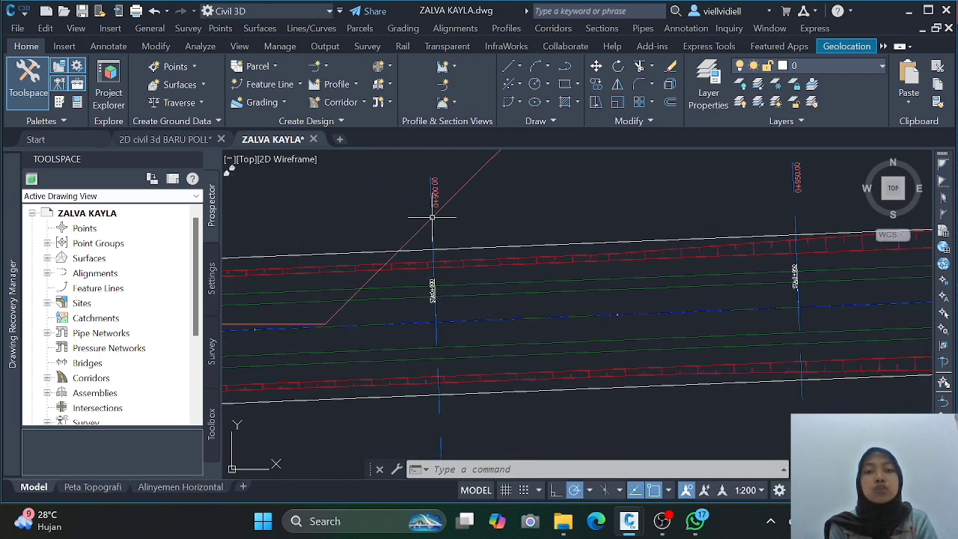
mouse_move(514, 333)
middle_down()
mouse_move(565, 297)
mouse_move(594, 292)
middle_up()
middle_drag(526, 255, 545, 252)
scroll(523, 253, down, 2)
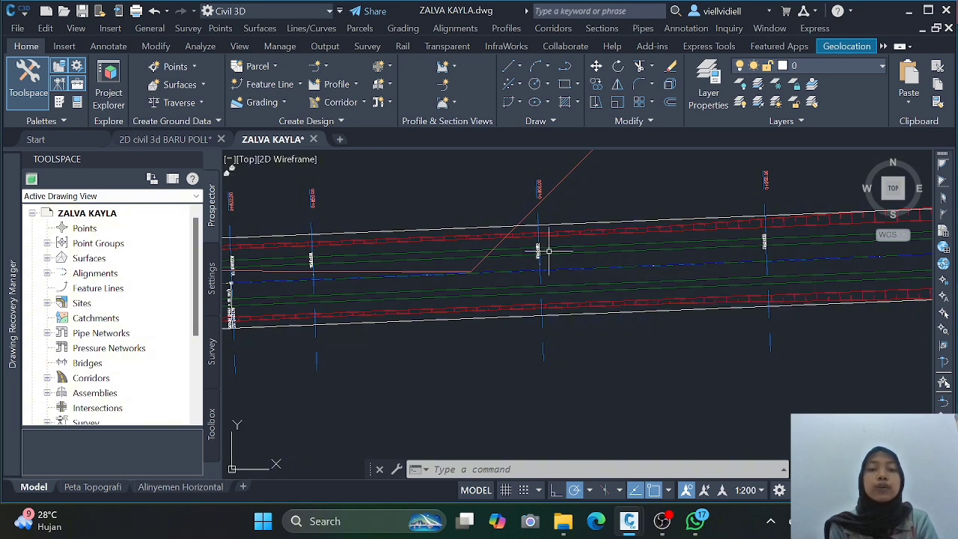
click(542, 256)
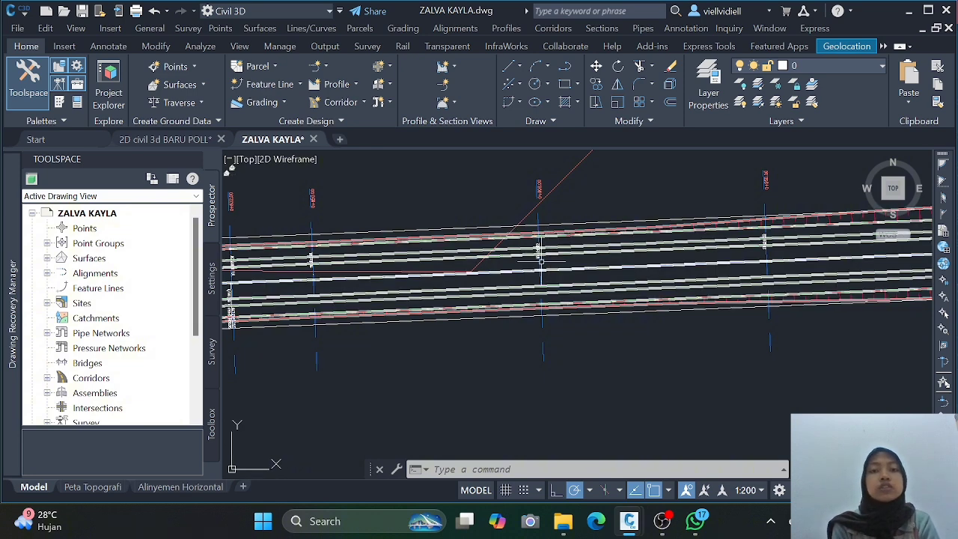
middle_drag(674, 280, 600, 290)
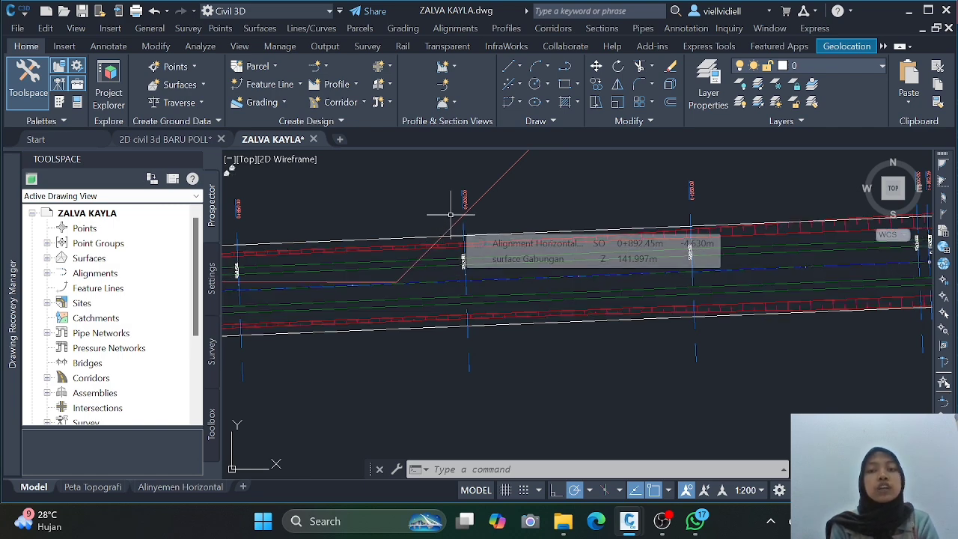
- Examine the sample lines and their station labels along the corridor's curves and straight sections
scroll(627, 258, down, 2)
middle_drag(624, 260, 393, 364)
scroll(463, 328, down, 2)
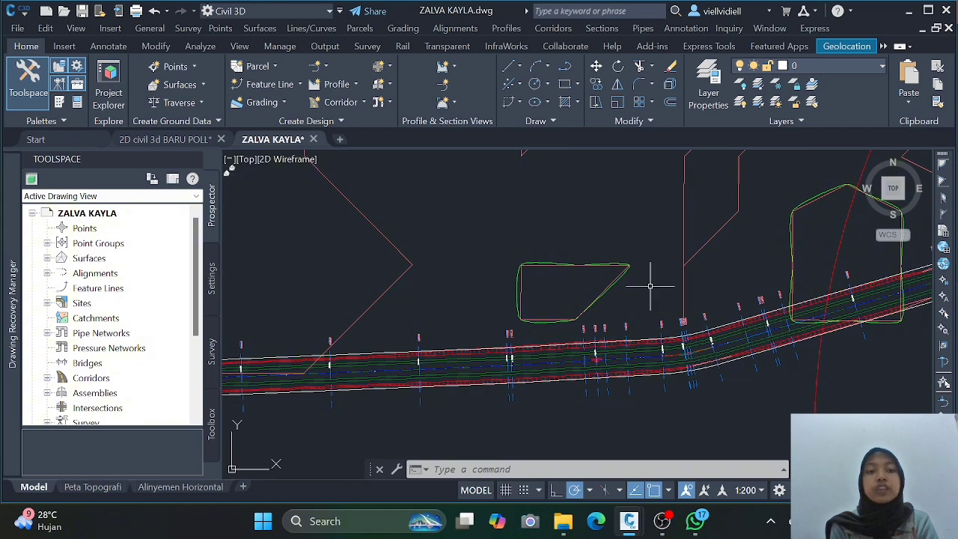
scroll(650, 286, down, 2)
middle_drag(691, 263, 673, 249)
scroll(608, 321, up, 3)
middle_drag(609, 321, 545, 319)
scroll(545, 319, up, 3)
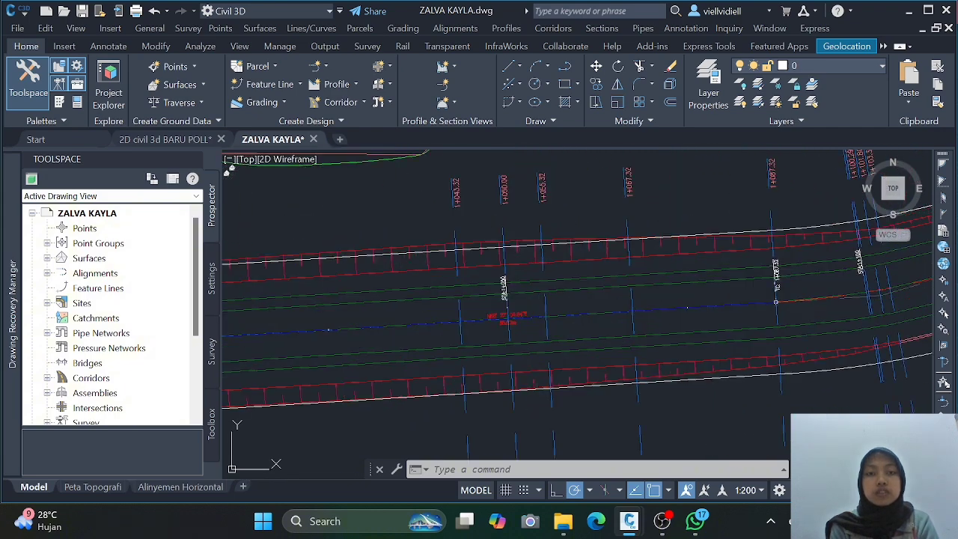
scroll(550, 319, down, 3)
mouse_move(554, 319)
middle_down()
mouse_move(712, 297)
mouse_move(876, 319)
middle_up()
scroll(877, 319, up, 3)
scroll(503, 313, down, 4)
middle_drag(510, 313, 900, 304)
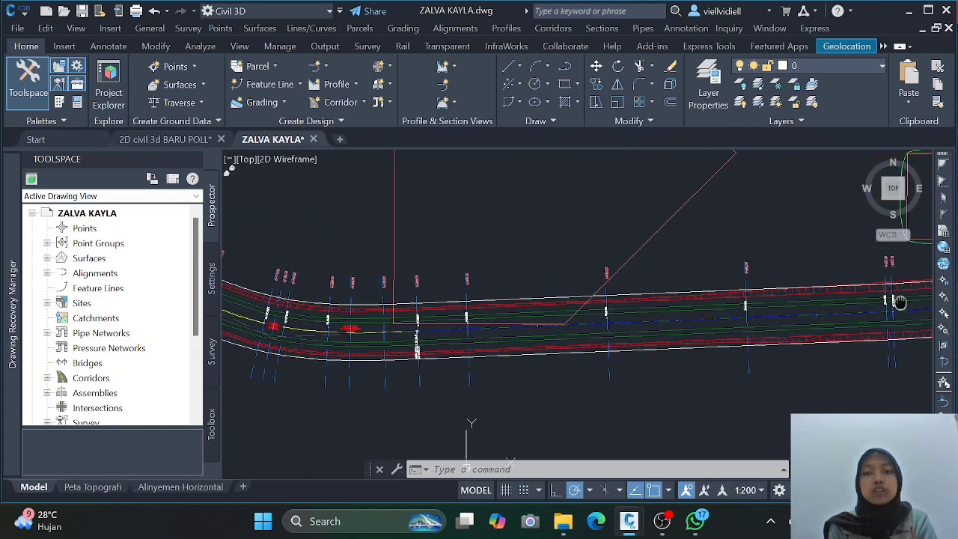
scroll(479, 296, down, 2)
mouse_move(483, 297)
middle_down()
mouse_move(591, 321)
mouse_move(836, 338)
mouse_move(861, 355)
middle_up()
scroll(575, 322, down, 2)
mouse_move(626, 316)
middle_down()
mouse_move(547, 342)
mouse_move(363, 350)
middle_up()
middle_drag(734, 295, 555, 301)
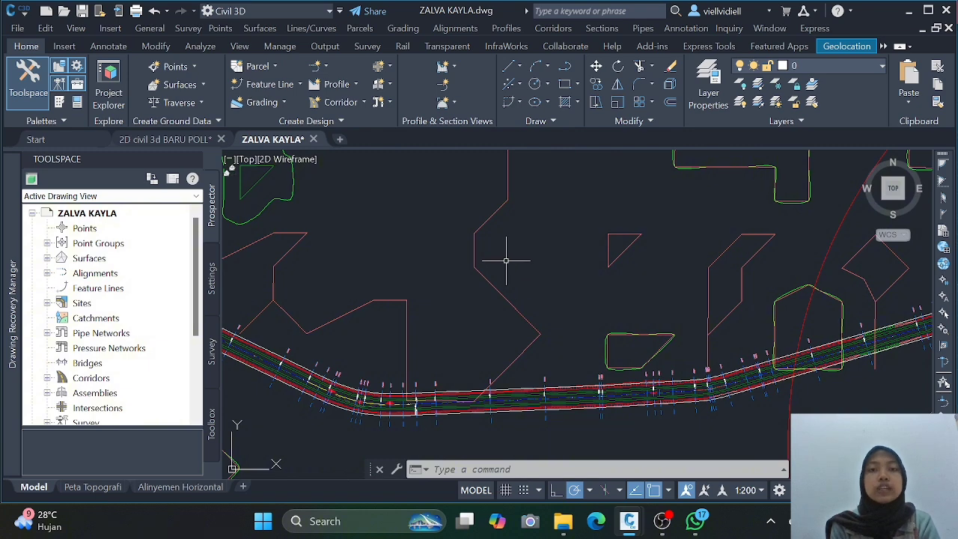
- Start computing materials for alignment Alignment Horizontal 2 (1), using the sample line group SL ZALVA
click(594, 28)
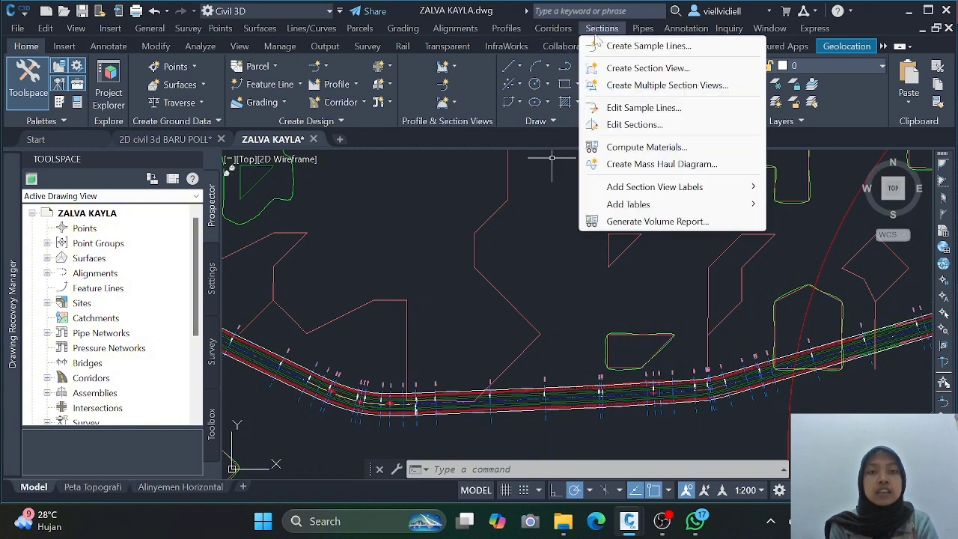
click(646, 147)
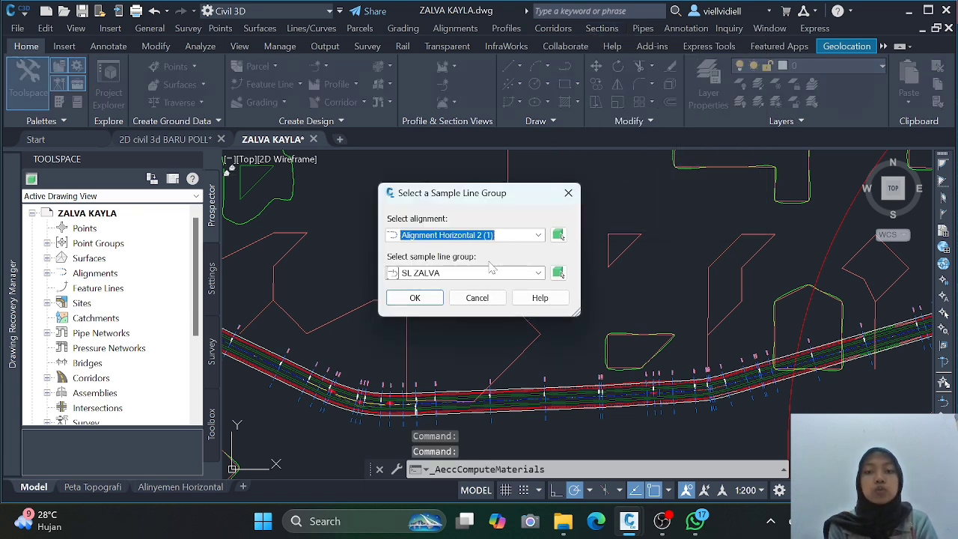
click(537, 236)
click(536, 240)
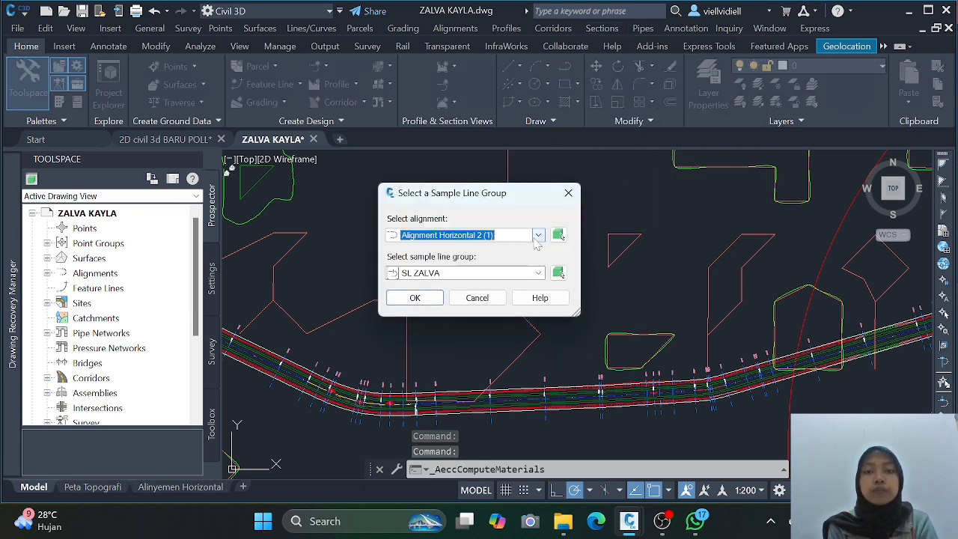
click(535, 240)
click(536, 244)
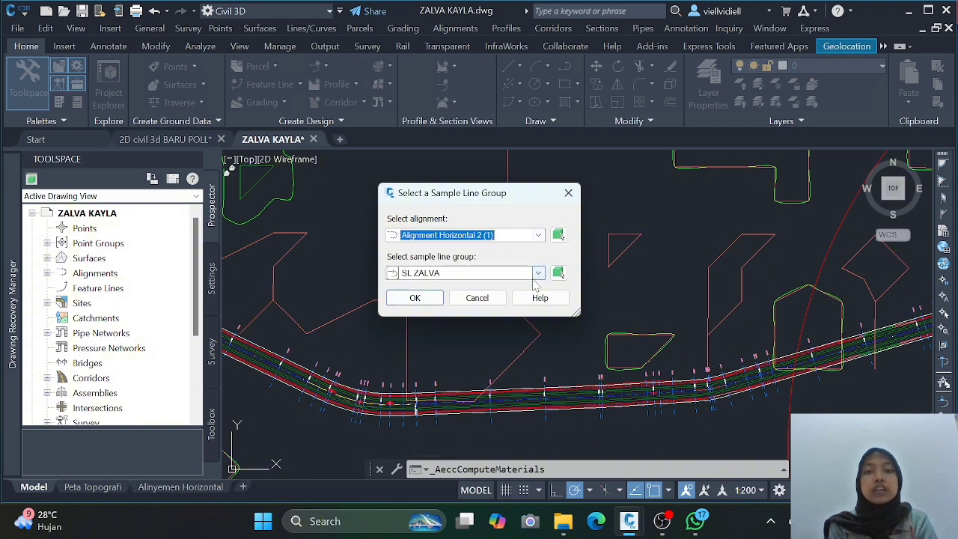
click(537, 274)
click(426, 283)
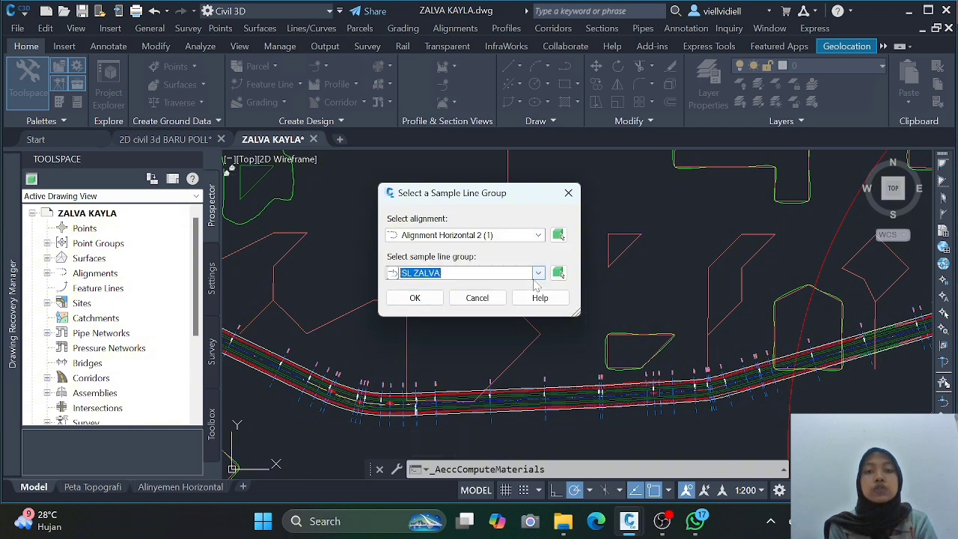
click(415, 298)
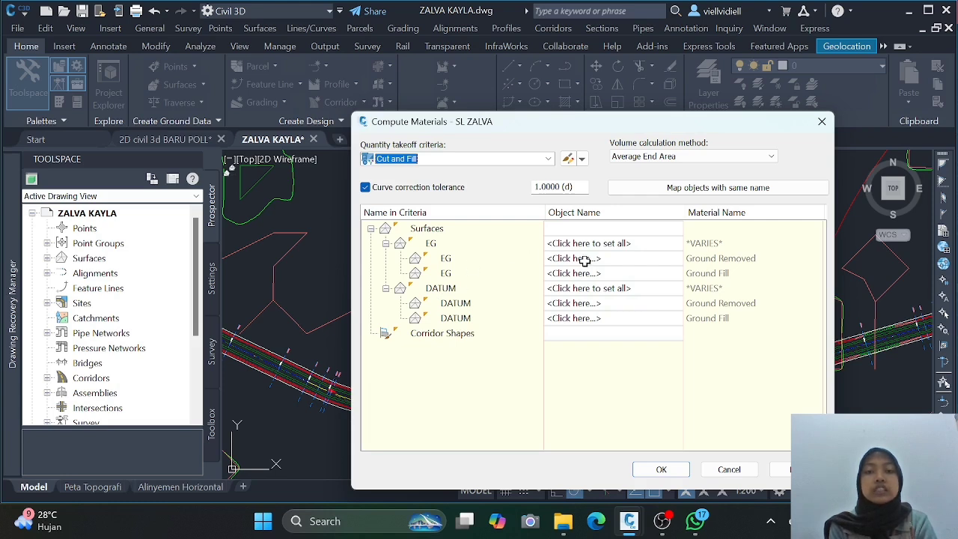
- Assign the SECTION 2 Datum Koridor surface to the DATUM criteria and finish the material computation
click(585, 288)
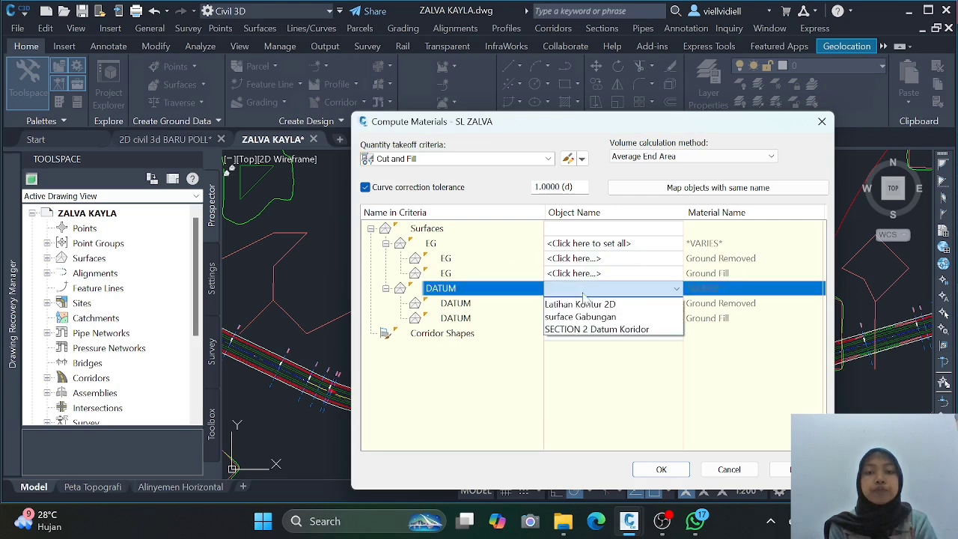
click(575, 329)
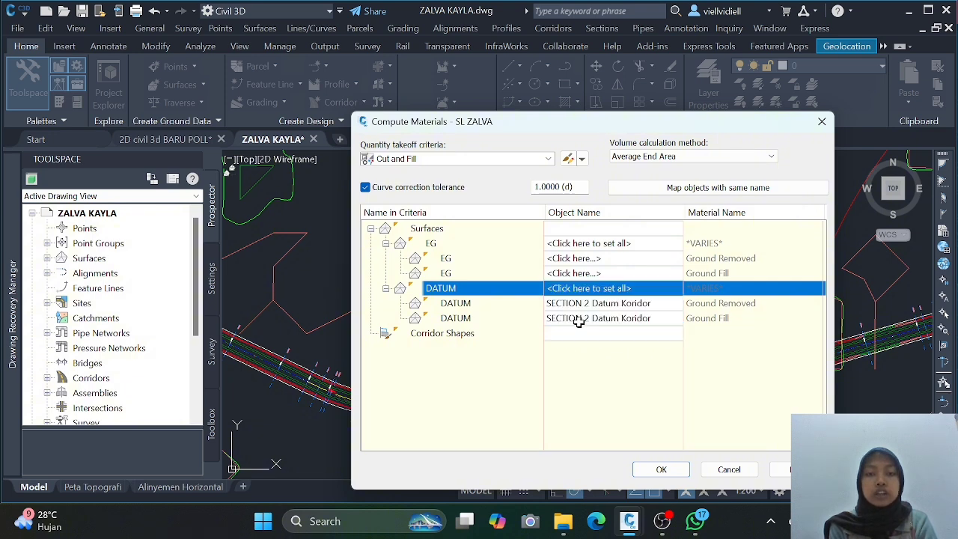
click(595, 305)
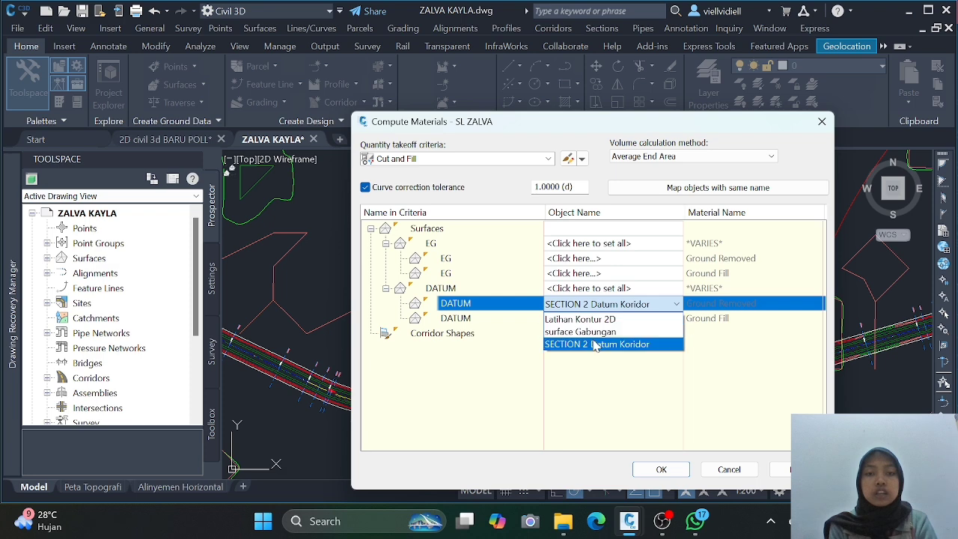
click(596, 344)
key(Return)
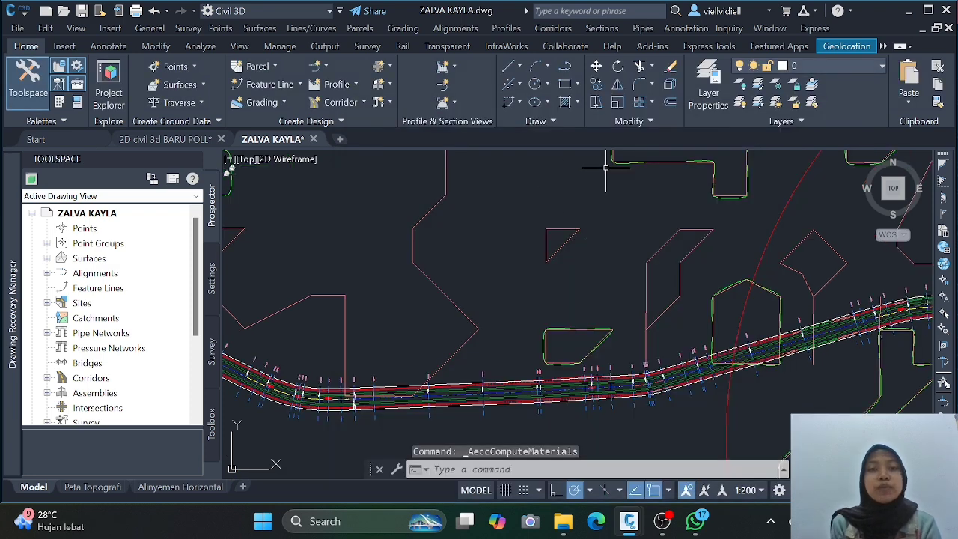
- Start creating multiple section views for the SL ZALVA sample lines and name the section views CROSSECTION
click(586, 30)
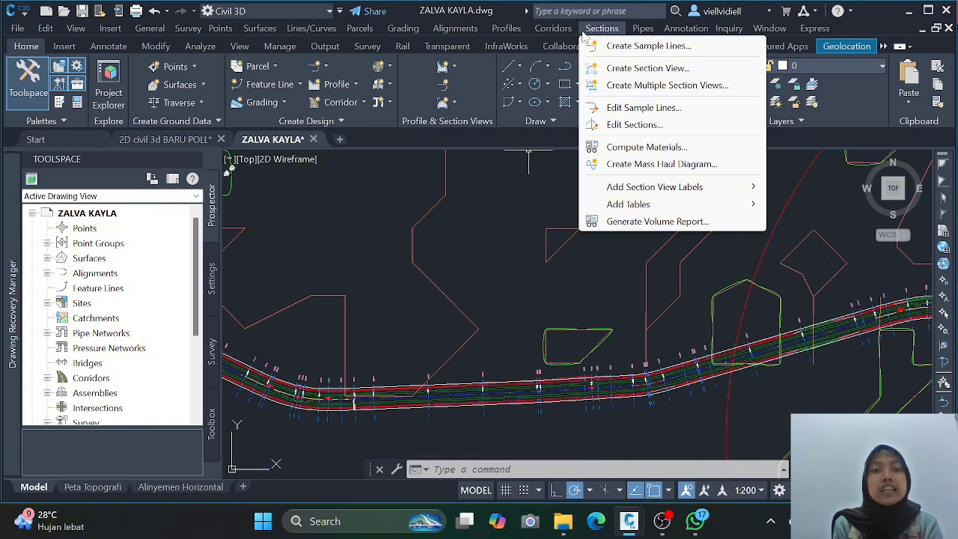
click(641, 86)
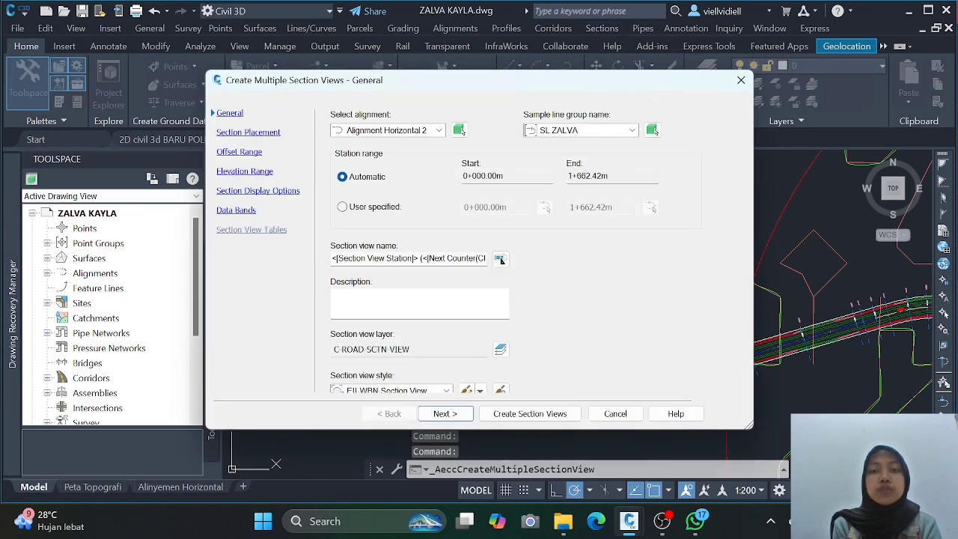
drag(485, 258, 320, 258)
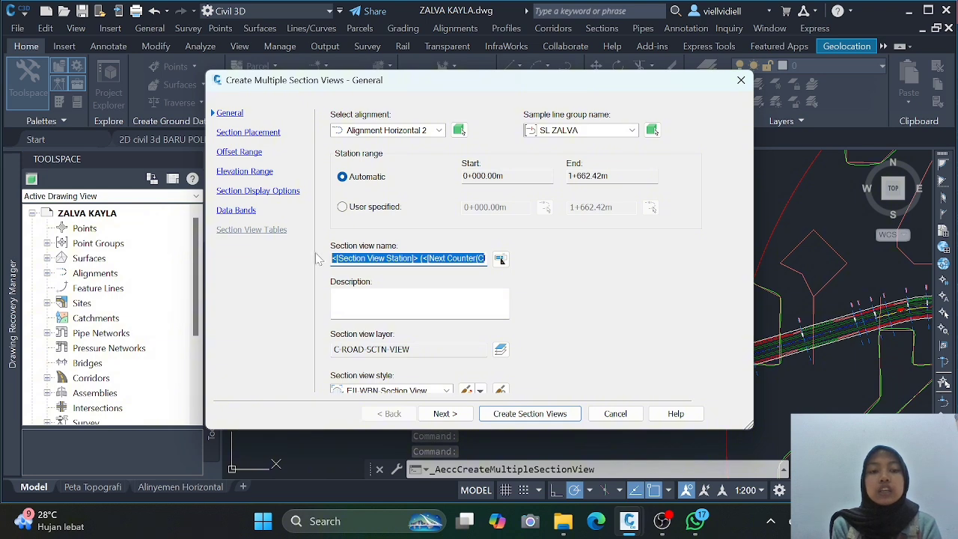
key(BackSpace)
double_click(337, 258)
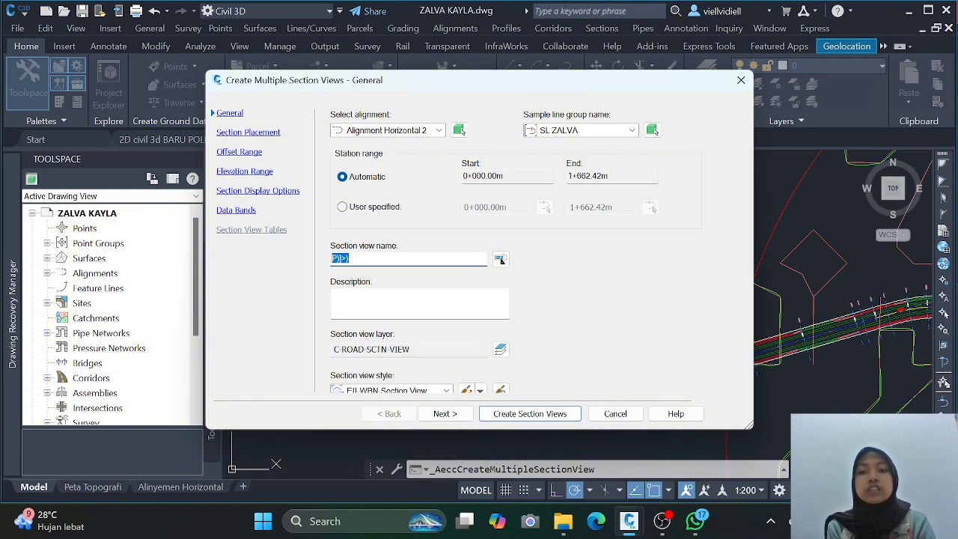
key(BackSpace)
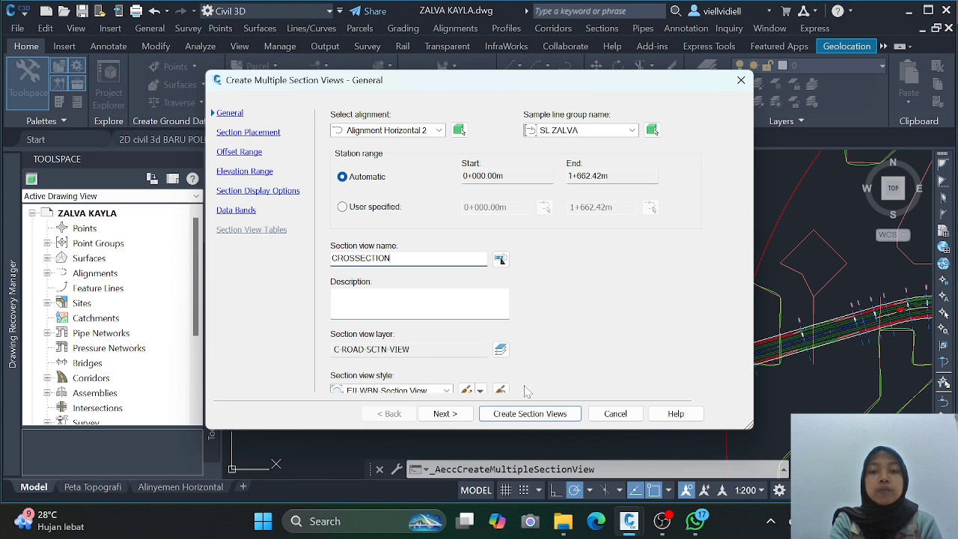
- Set the production sheet template to the A3 CROSSECTION 1_200 layout from the TEMPLATE ZALVA drawing template
click(443, 414)
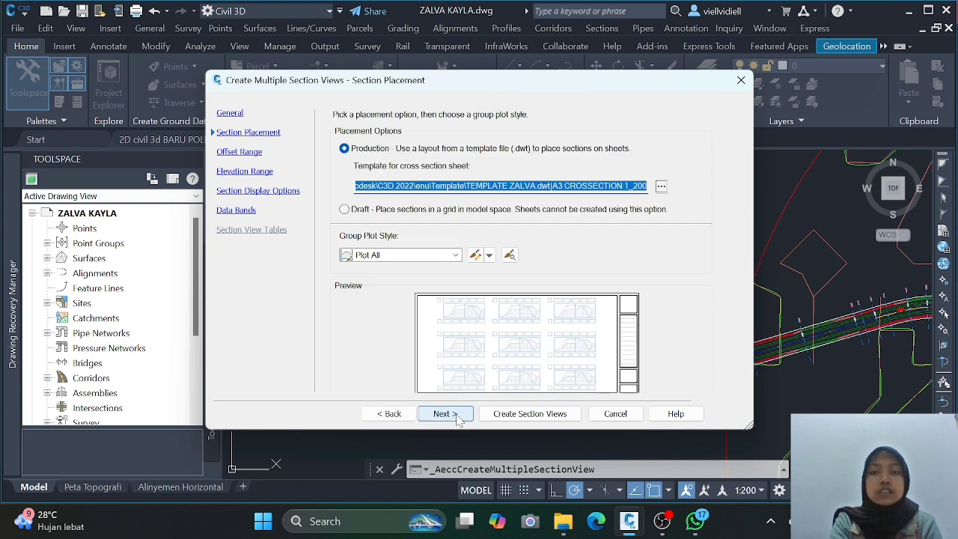
click(661, 187)
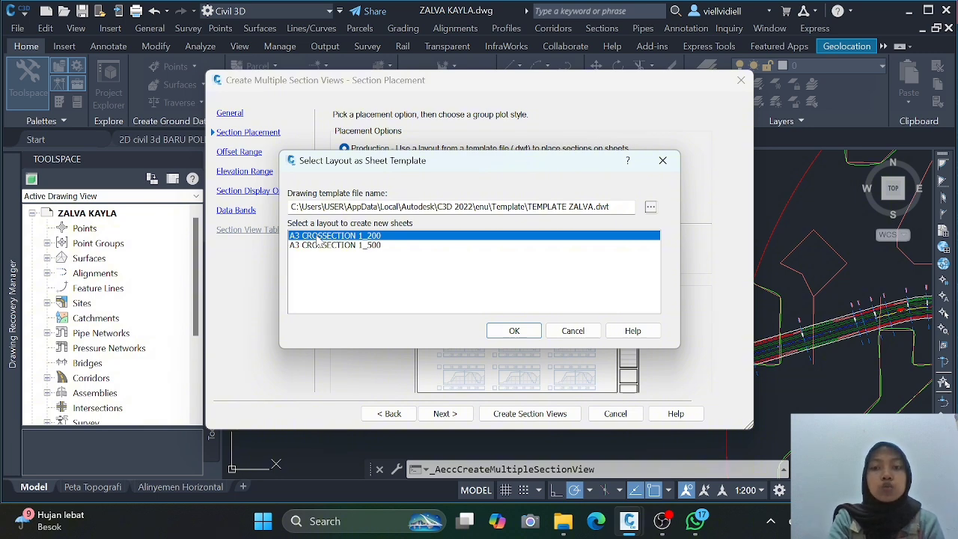
click(650, 207)
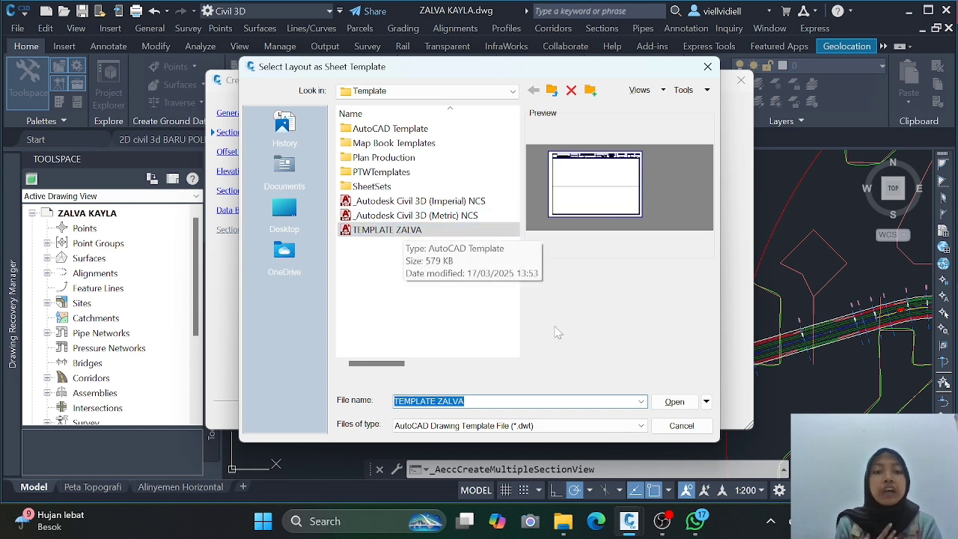
click(675, 402)
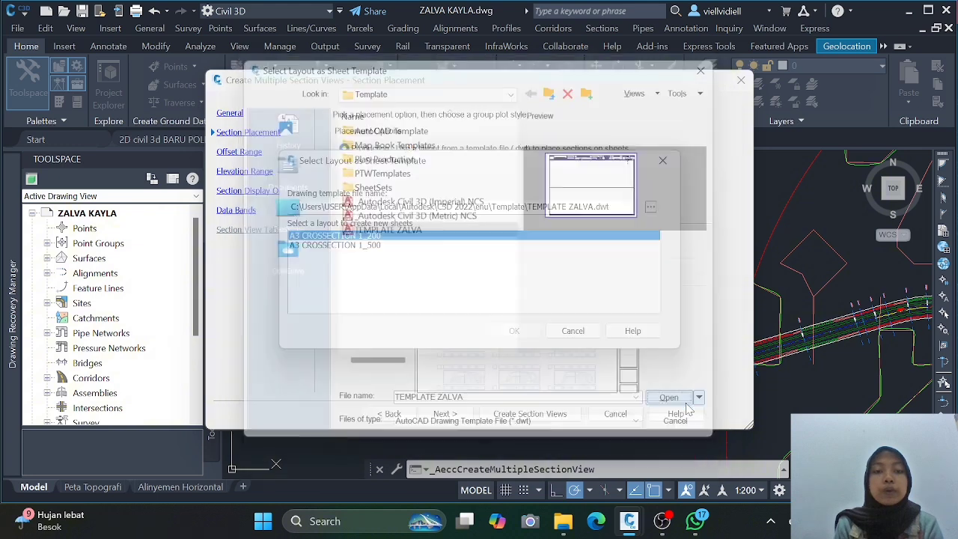
click(514, 331)
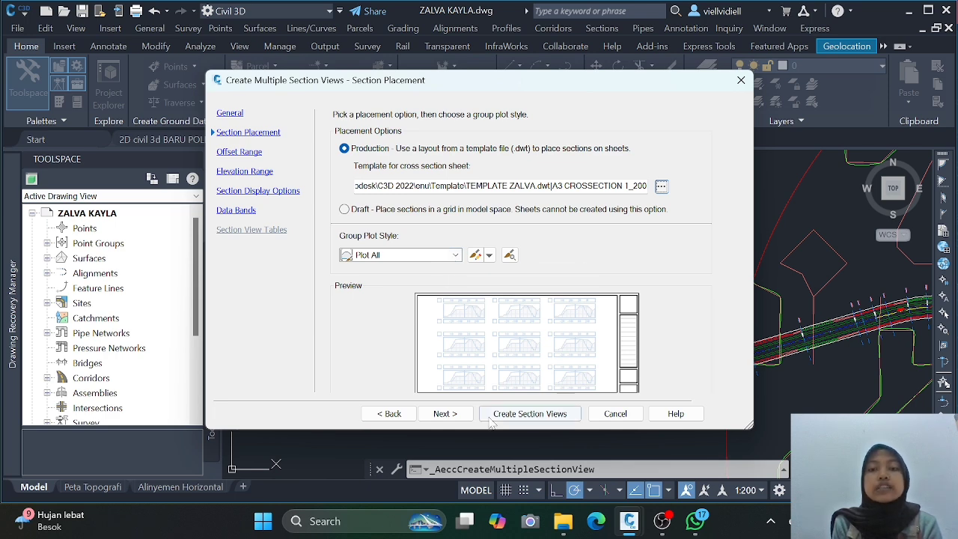
- Accept the section placement and keep the automatic offset and elevation ranges for the section views
click(458, 419)
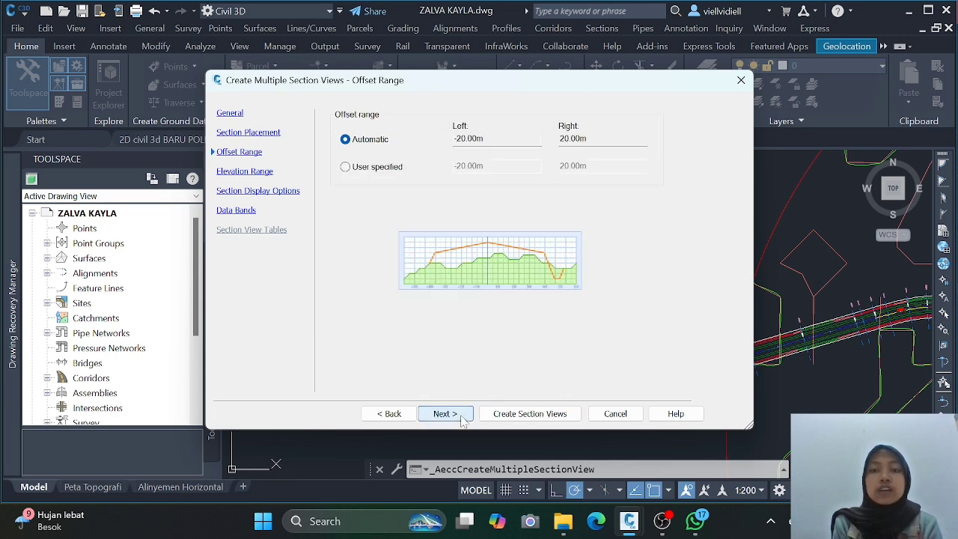
click(462, 420)
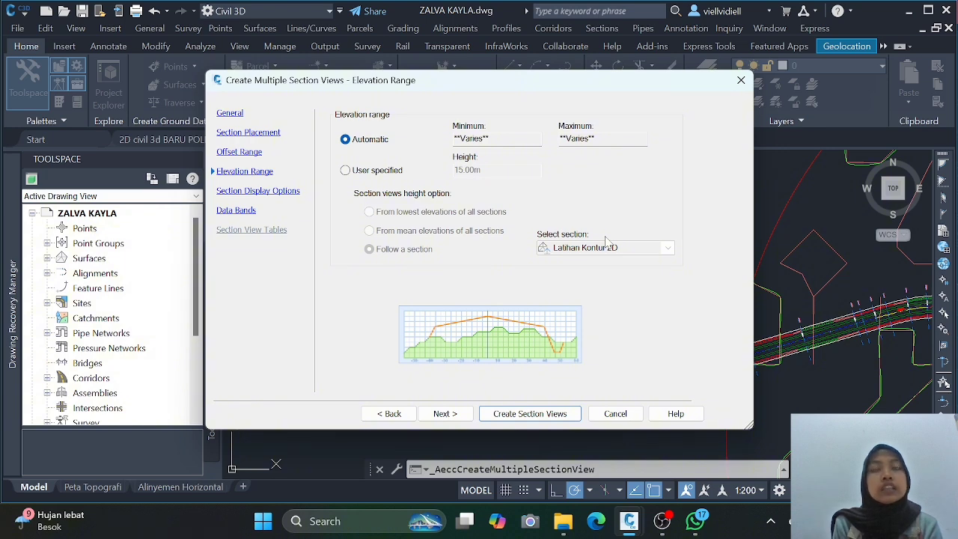
click(449, 416)
- Set the section style of the Latihan Kontur 2D surface to EII-WBN-Existing Ground
click(499, 225)
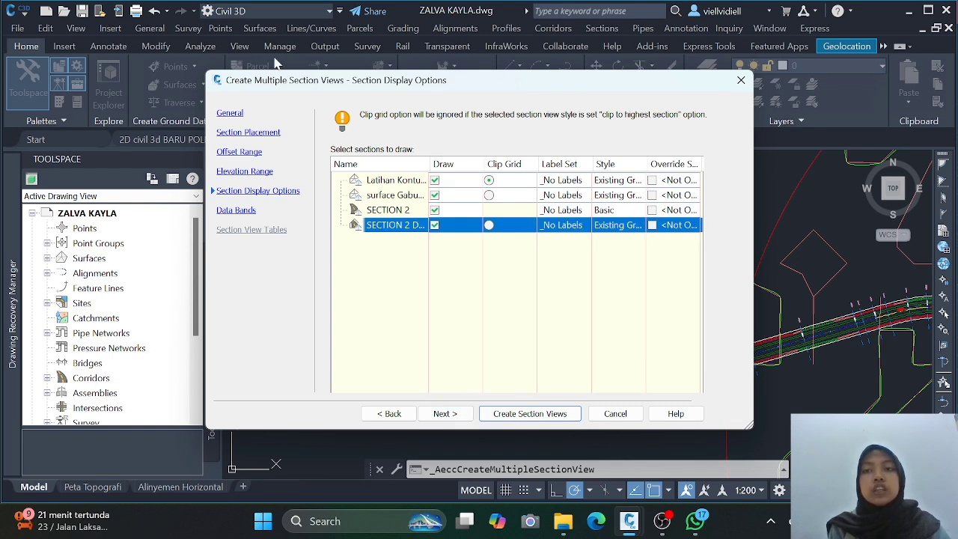
click(409, 183)
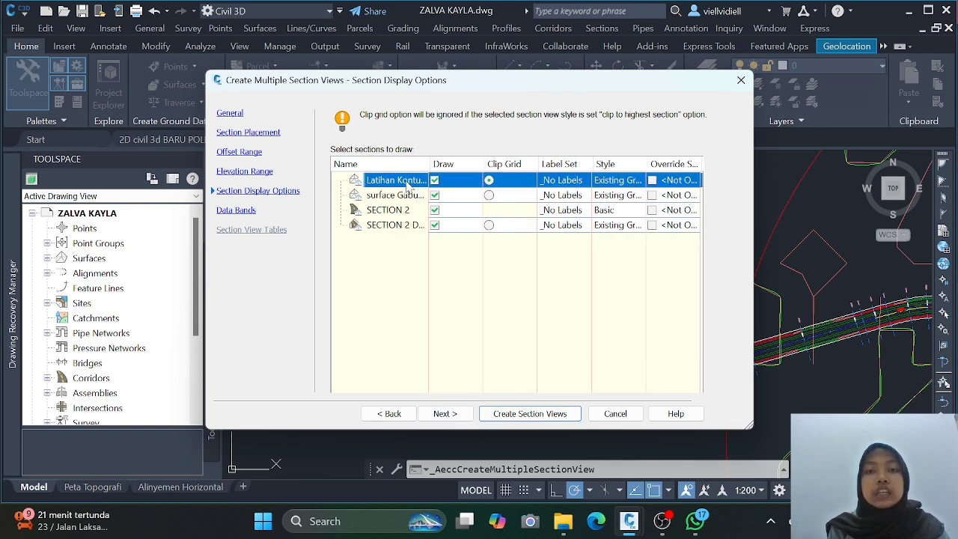
click(626, 181)
click(509, 248)
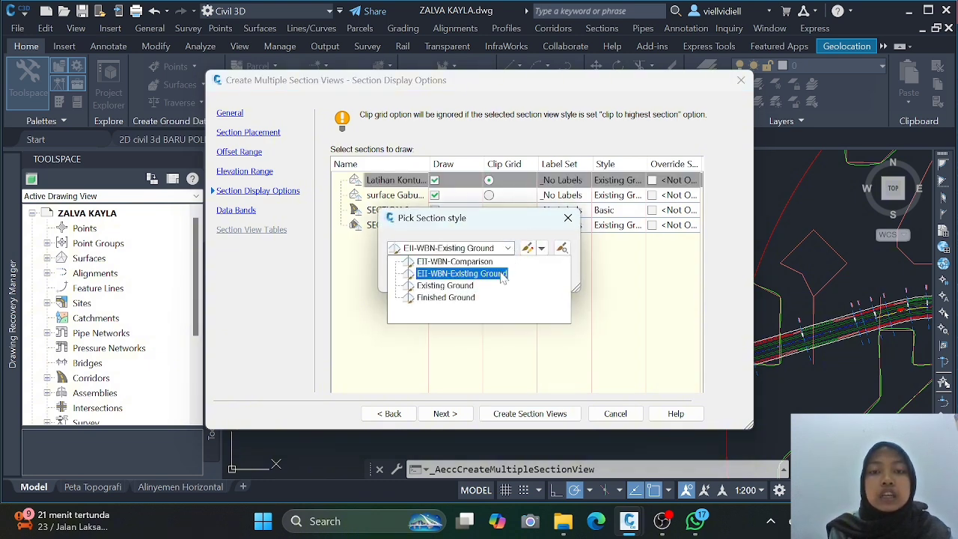
click(503, 275)
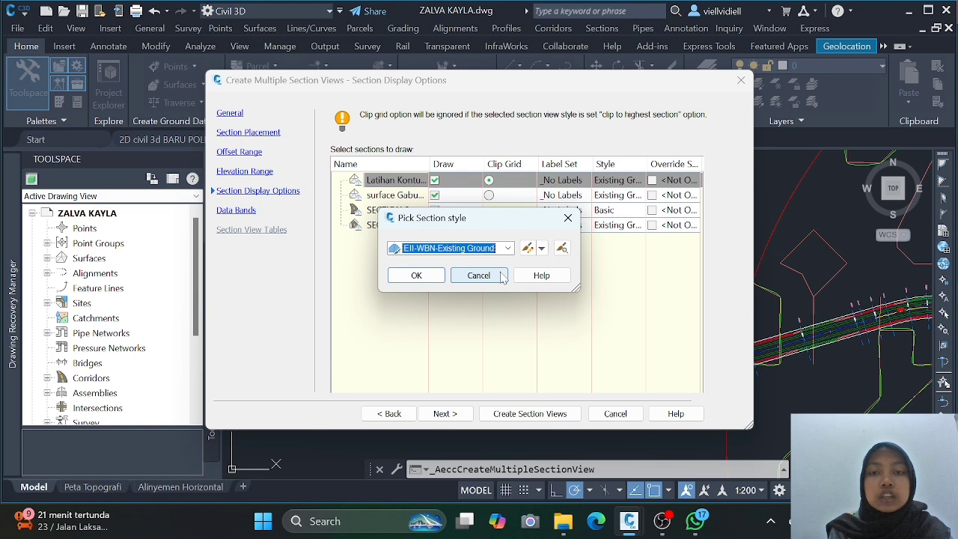
click(440, 277)
- Set the code set style of the SECTION 2 corridor to EII-WBN-Code Set Style
click(396, 210)
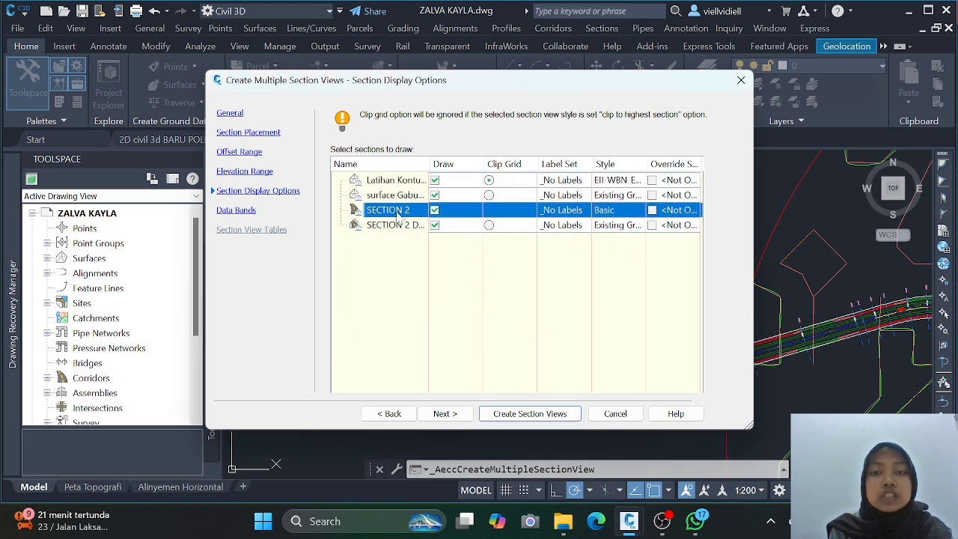
click(612, 212)
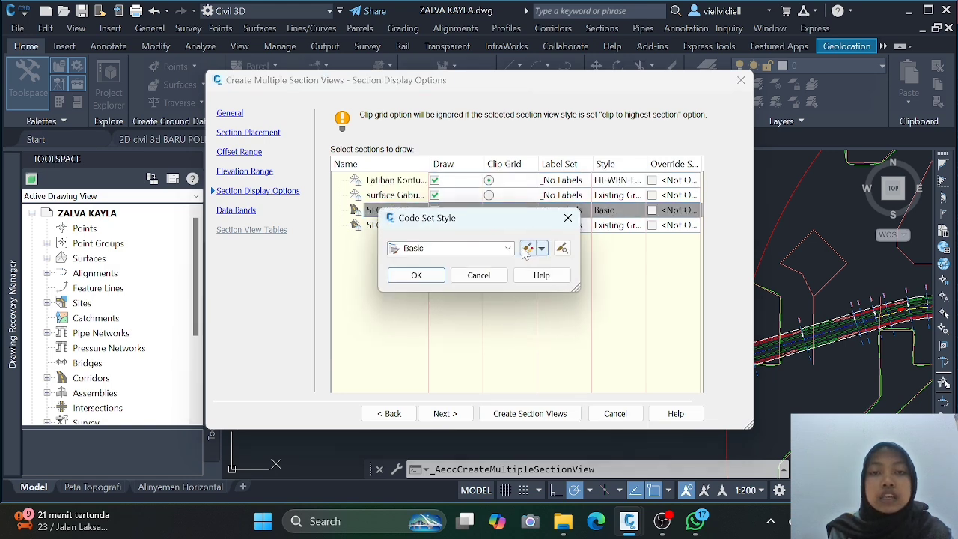
click(508, 248)
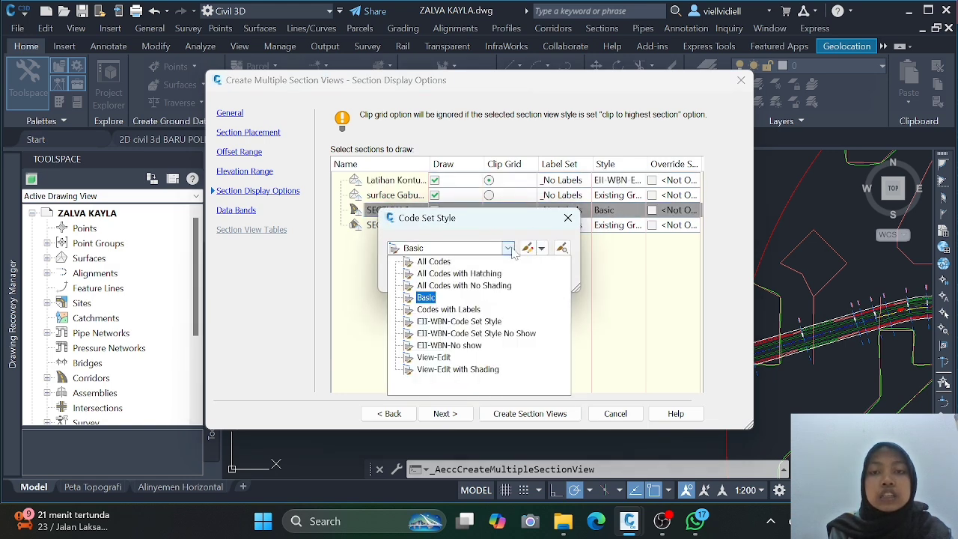
click(502, 324)
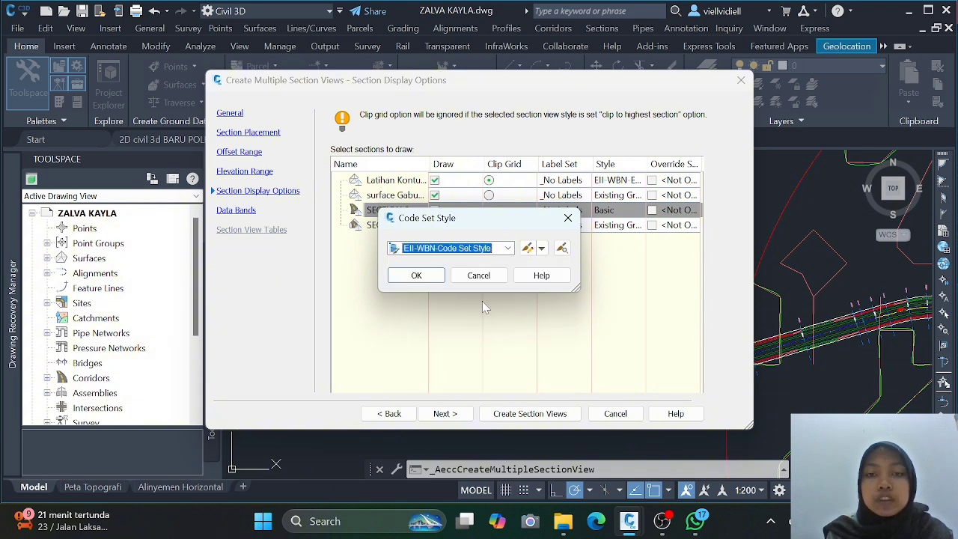
click(415, 274)
- Set the section style of the SECTION 2 Datum Koridor surface to EII-WBN-Comparison and continue to the data band settings
click(608, 225)
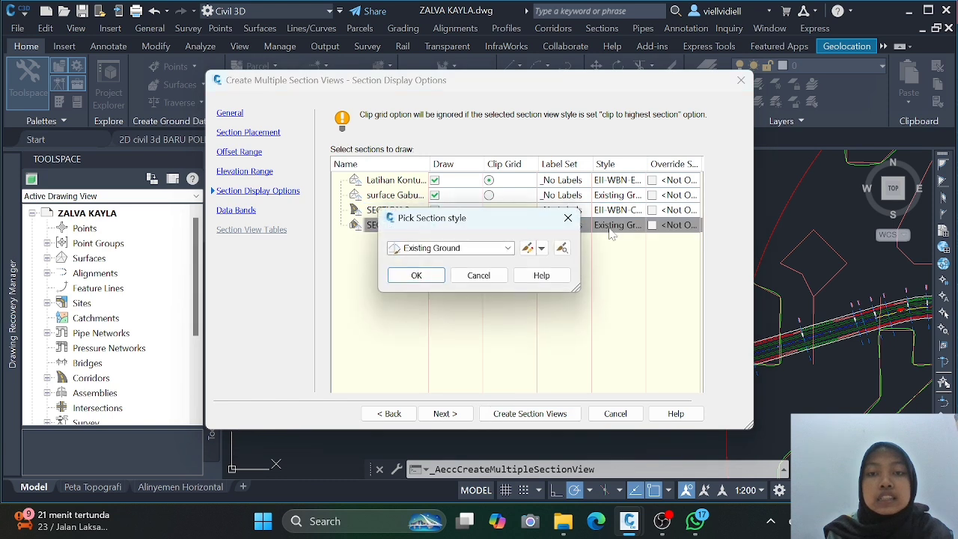
click(507, 248)
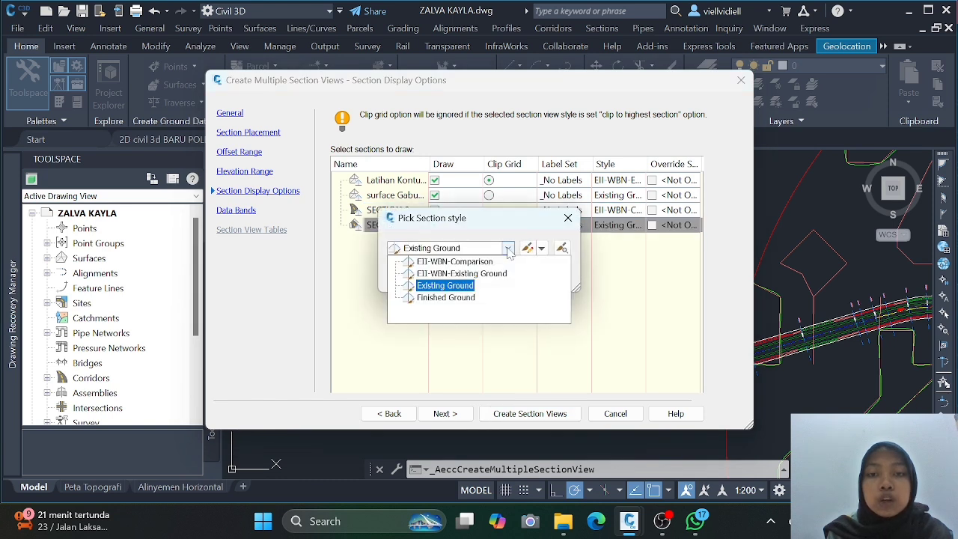
click(486, 262)
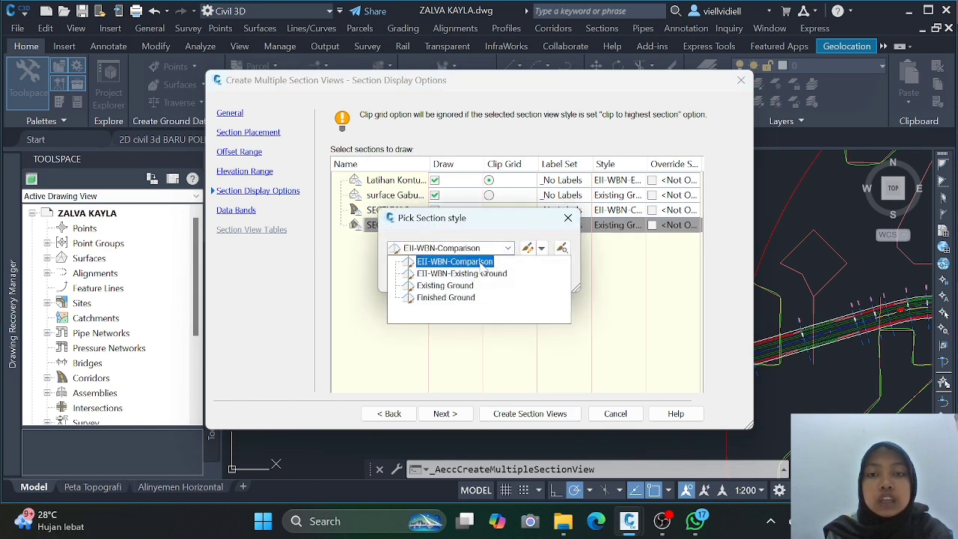
click(481, 263)
click(413, 274)
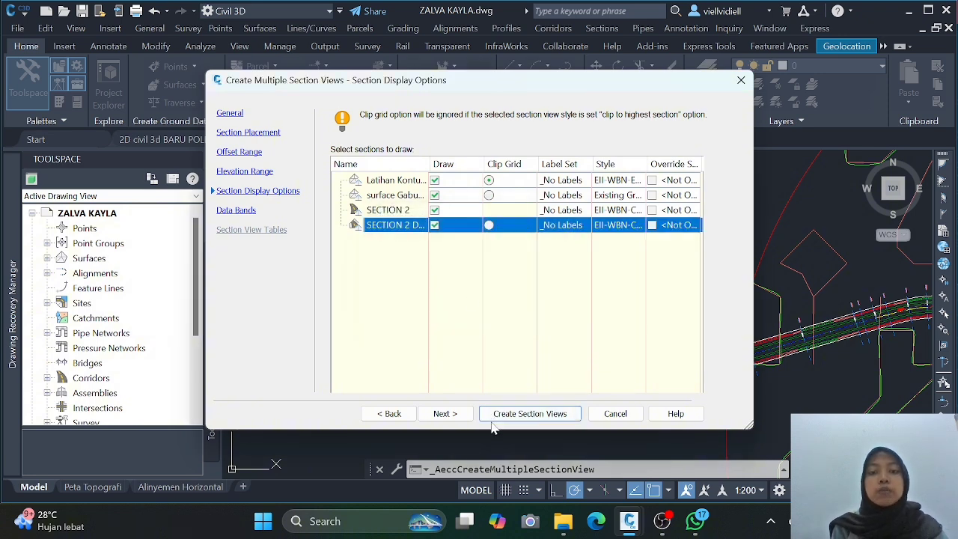
click(463, 418)
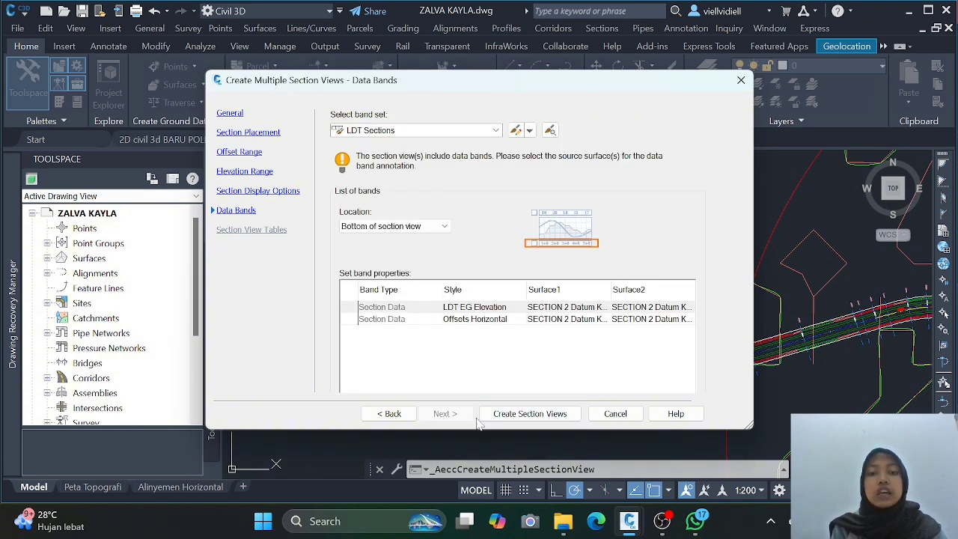
- Create the multiple section views and place their origin in the empty area east of the site map
click(511, 417)
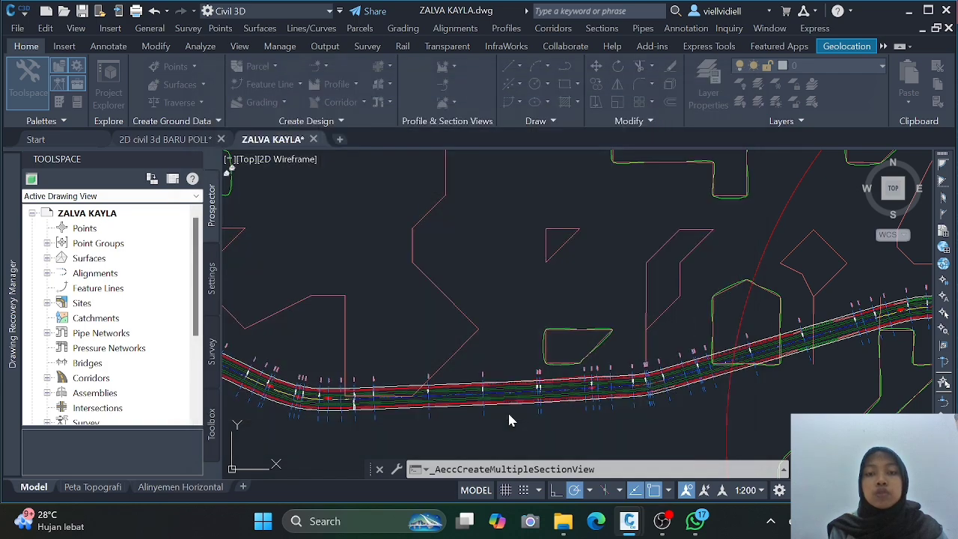
scroll(561, 344, down, 8)
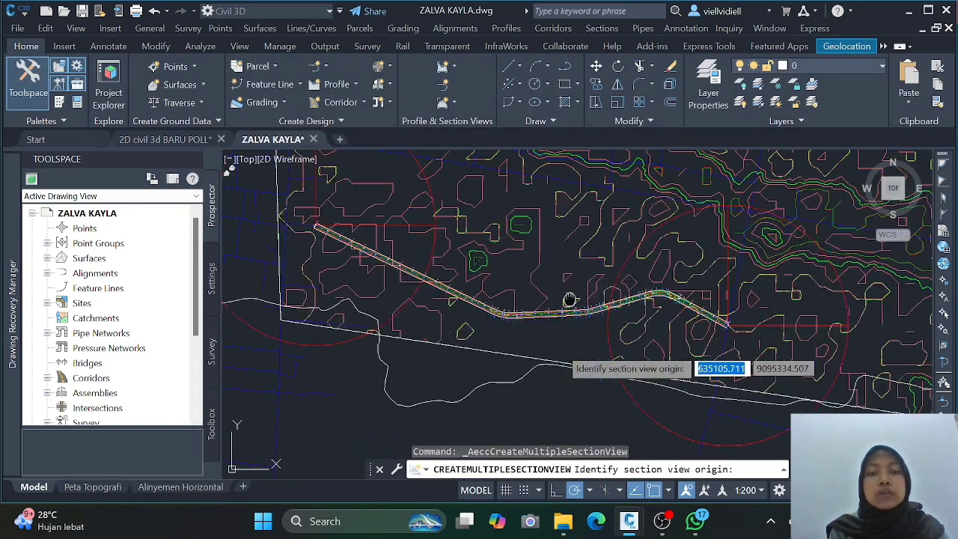
scroll(647, 329, down, 6)
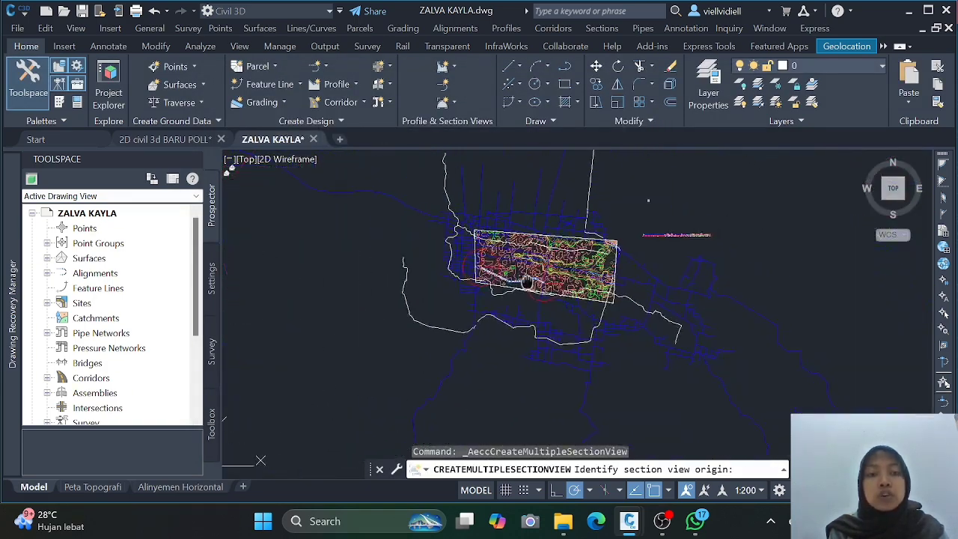
mouse_move(637, 277)
middle_down()
mouse_move(487, 303)
mouse_move(362, 297)
middle_up()
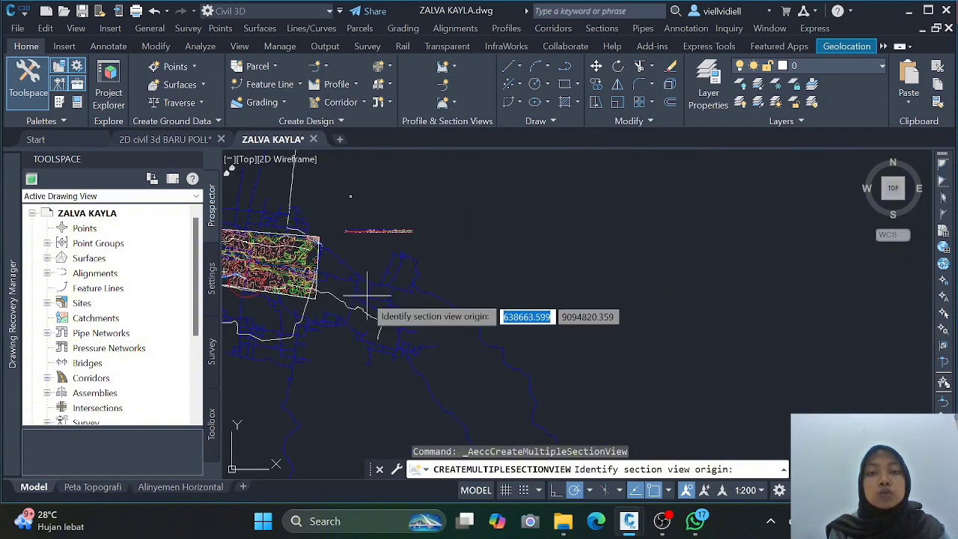
click(530, 263)
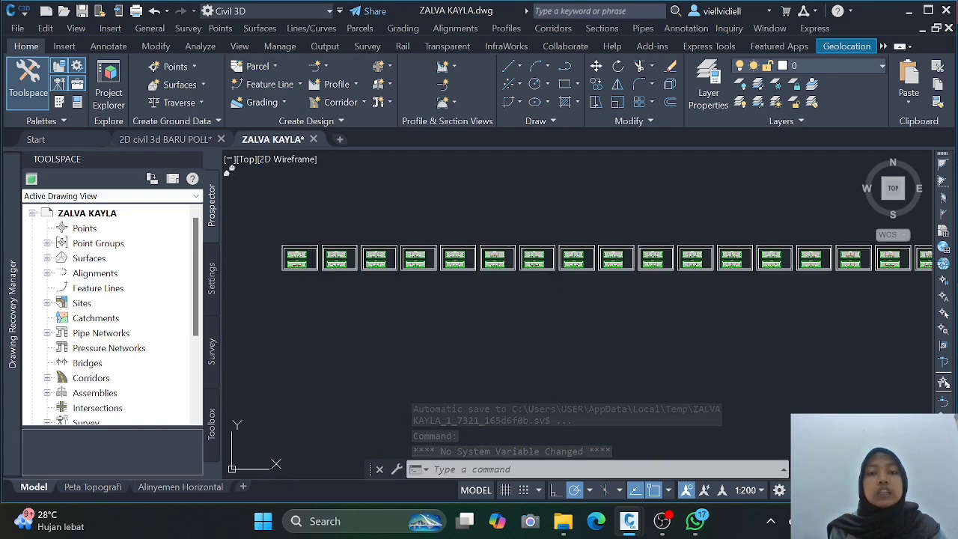
- Look over the generated section view sheets, starting with the first sheet at stations 0+000.00 and 0+050.00
scroll(497, 262, up, 2)
mouse_move(497, 262)
middle_down()
mouse_move(536, 287)
mouse_move(815, 338)
middle_up()
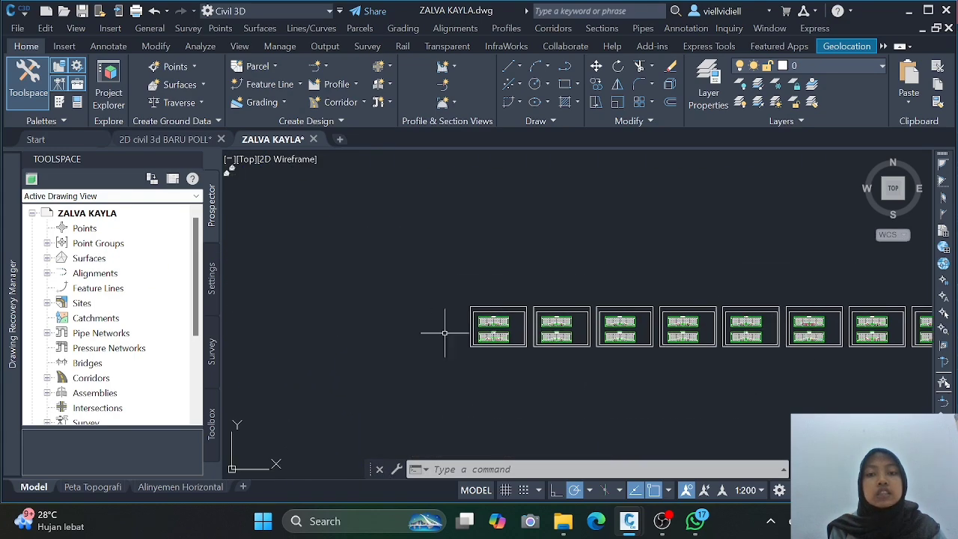
scroll(502, 351, up, 4)
middle_drag(566, 337, 631, 411)
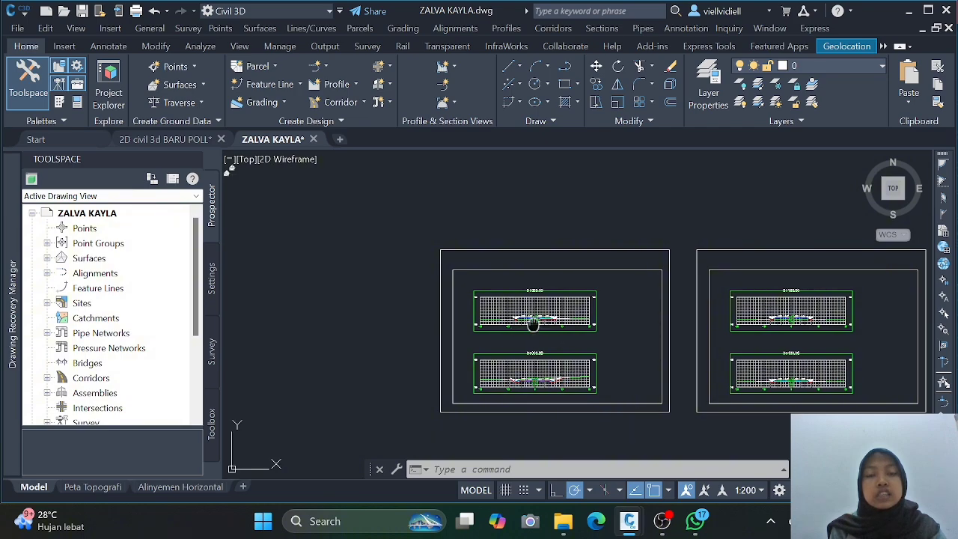
scroll(533, 324, up, 5)
mouse_move(534, 322)
middle_down()
mouse_move(539, 262)
mouse_move(383, 275)
middle_up()
scroll(528, 269, down, 4)
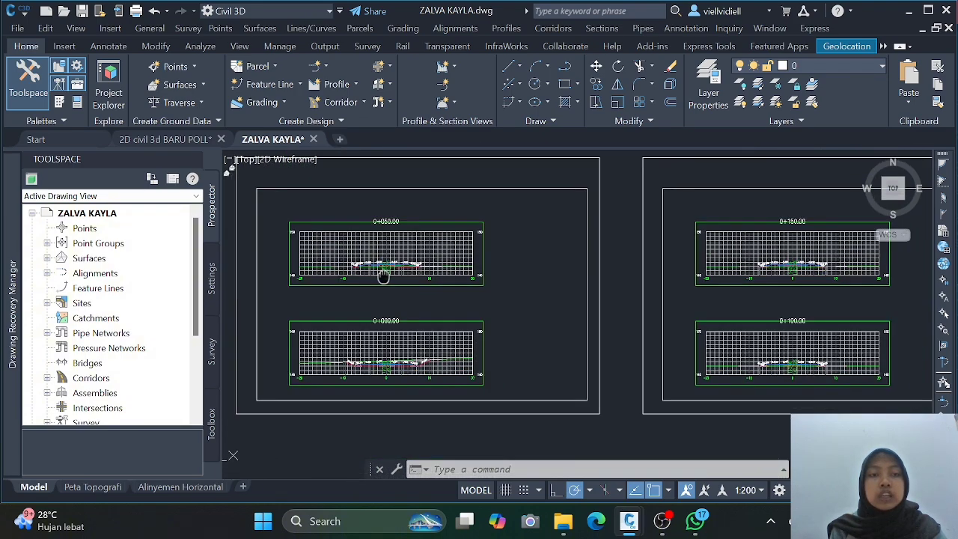
drag(383, 276, 427, 276)
middle_drag(427, 276, 539, 290)
scroll(511, 277, up, 2)
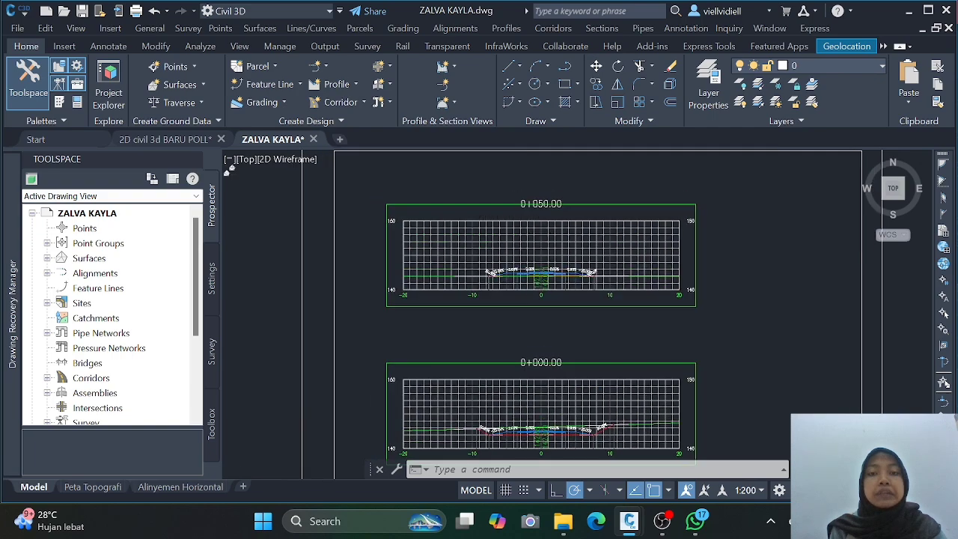
- Examine the slopes, pavement layers and elevation labels in the section view at station 0+050.00
scroll(535, 286, up, 6)
mouse_move(573, 336)
middle_down()
mouse_move(705, 439)
mouse_move(703, 454)
middle_up()
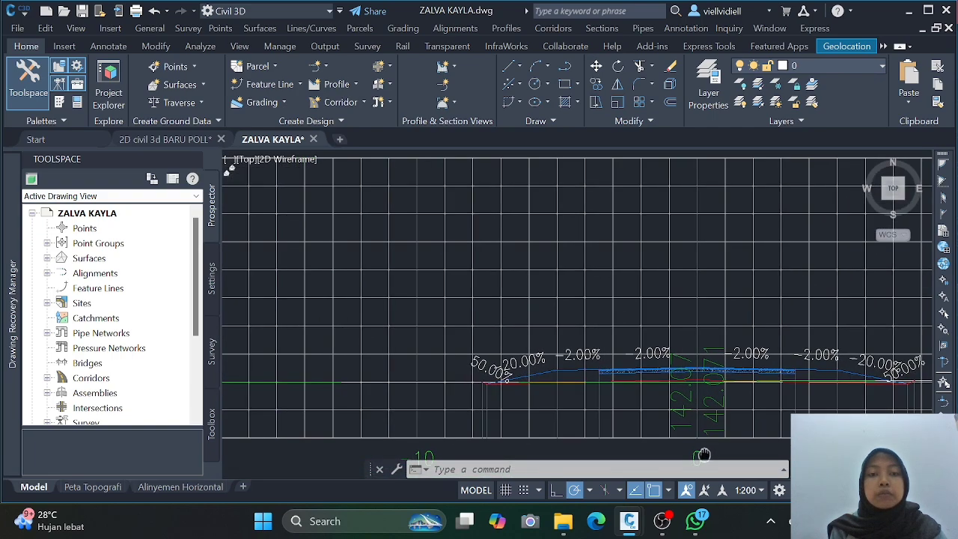
scroll(703, 454, down, 2)
mouse_move(556, 363)
middle_down()
mouse_move(557, 316)
mouse_move(516, 307)
middle_up()
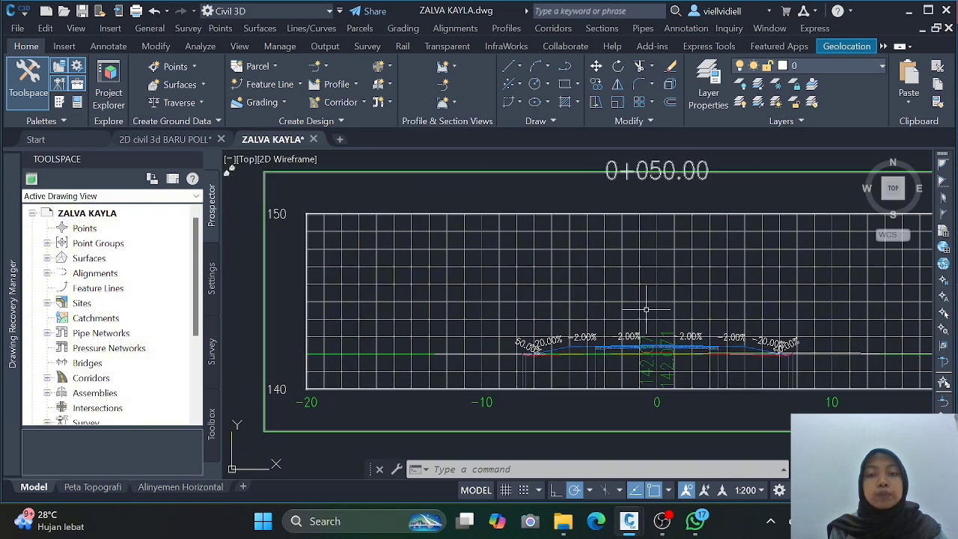
middle_drag(645, 307, 549, 335)
scroll(573, 327, down, 2)
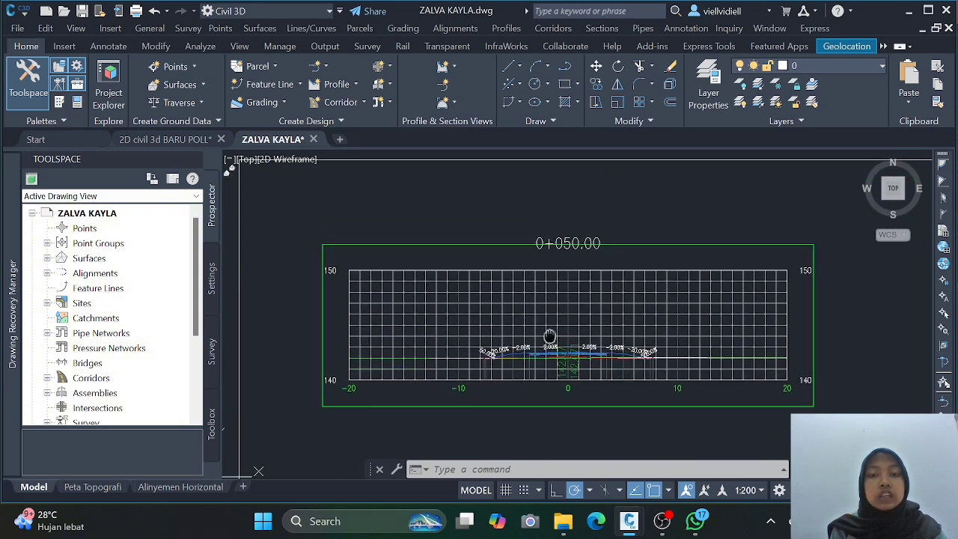
scroll(550, 335, down, 2)
click(489, 300)
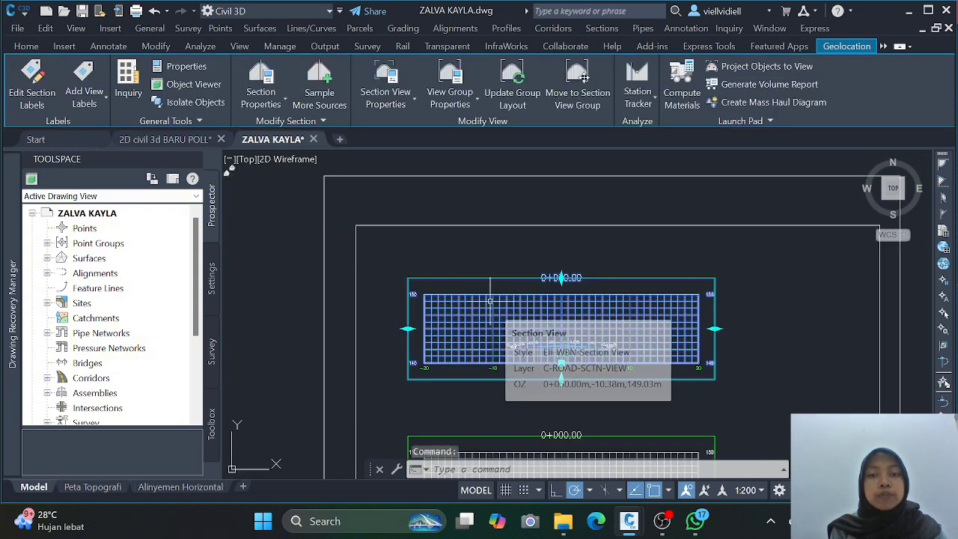
right_click(490, 301)
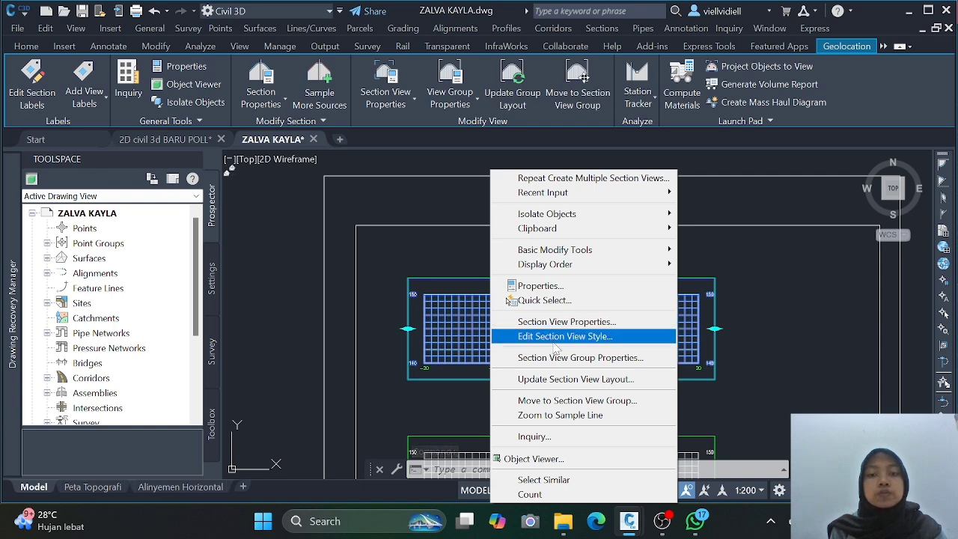
key(Escape)
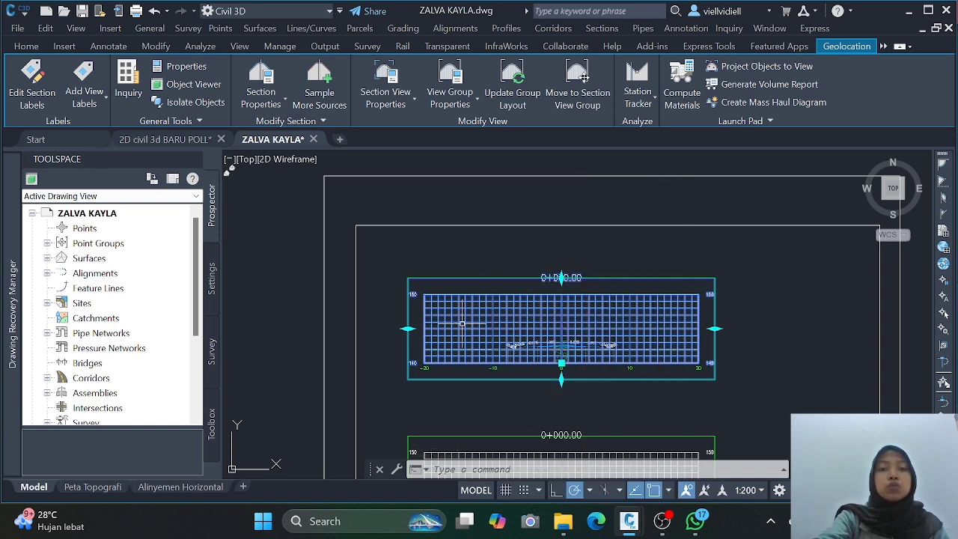
key(Escape)
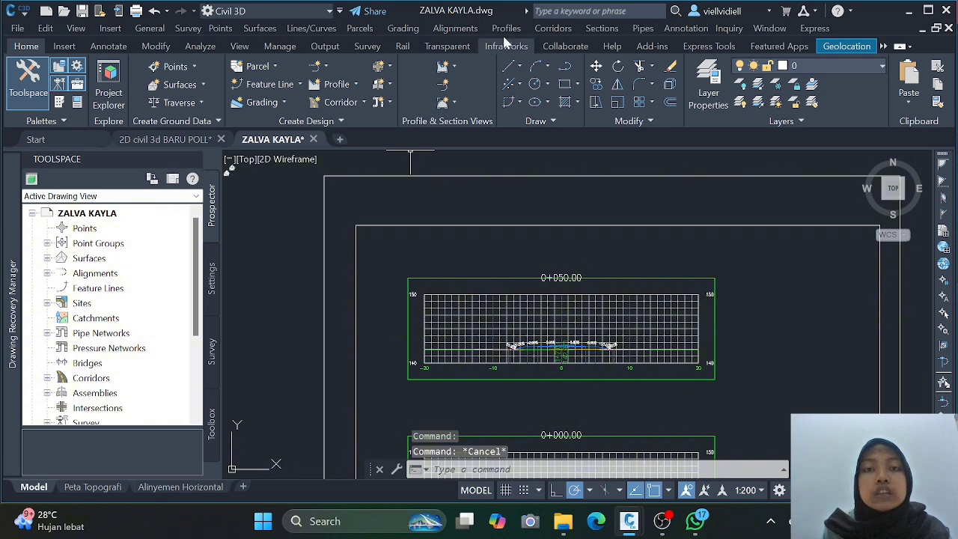
- Start Compute Materials for the existing sample line group on Alignment Horizontal 2 (1)
middle_drag(509, 337, 468, 292)
scroll(462, 295, up, 5)
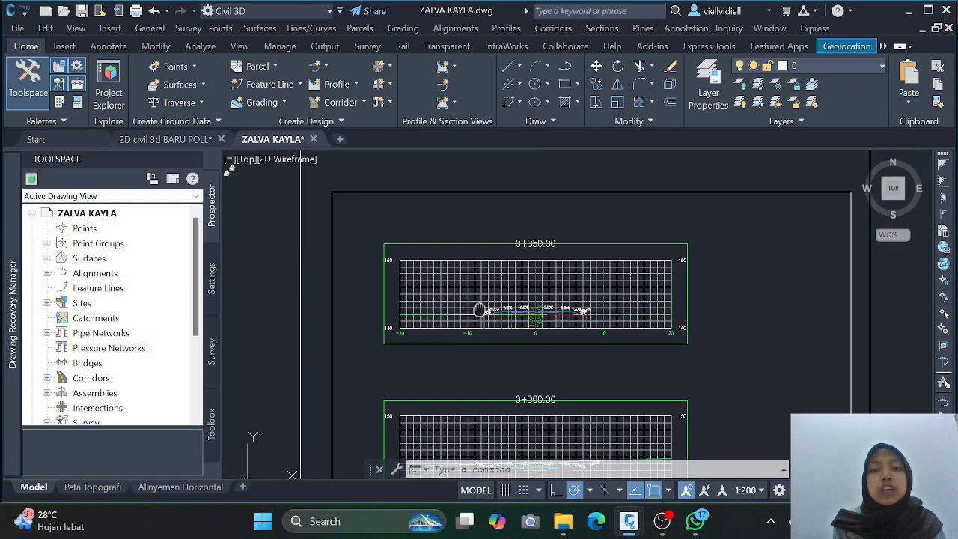
click(601, 27)
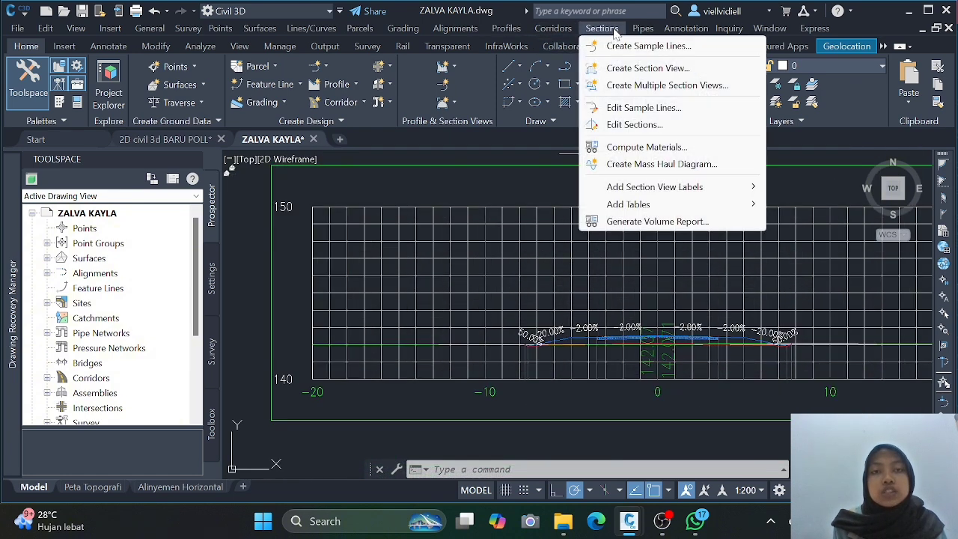
click(646, 147)
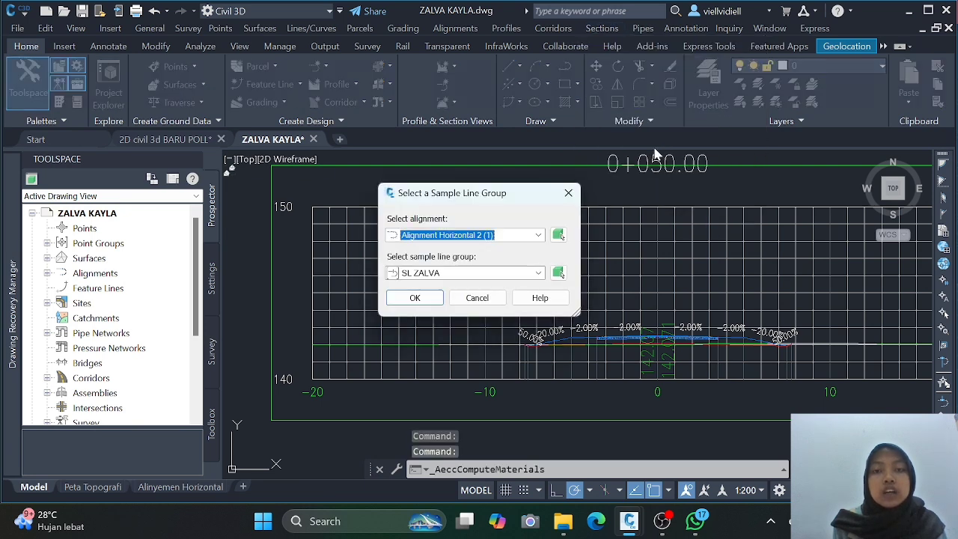
click(417, 299)
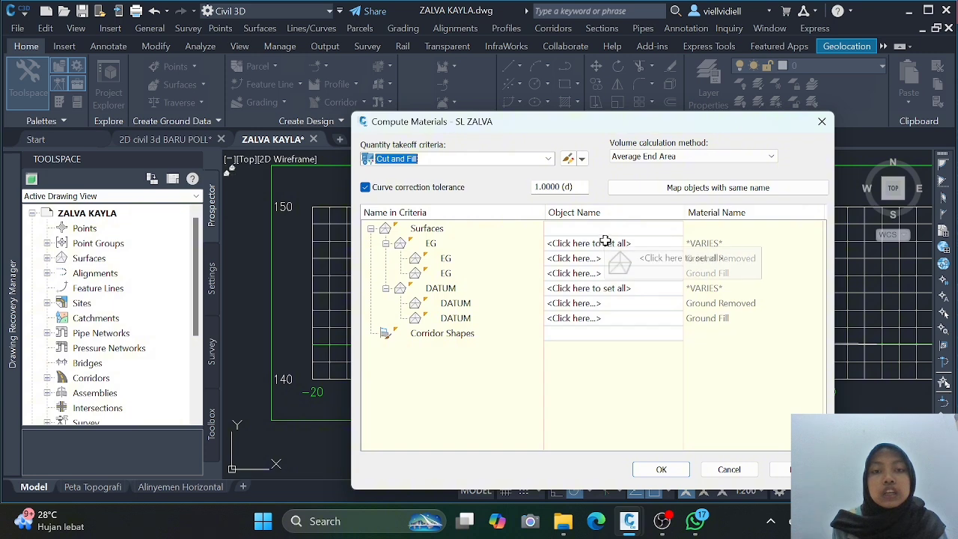
- Assign Latihan Kontur 2D to all EG surfaces and SECTION 2 Datum Koridor to all DATUM surfaces, and compute the materials
click(609, 243)
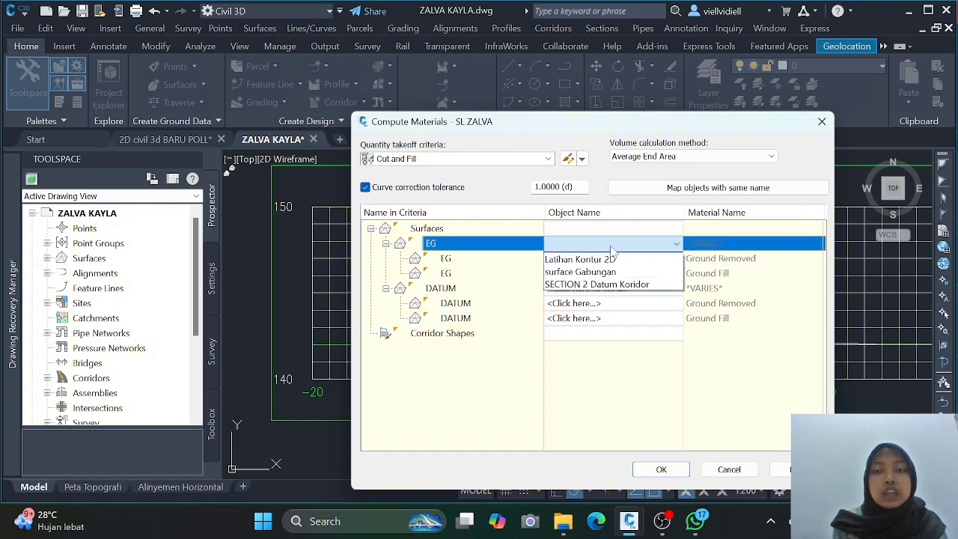
click(648, 262)
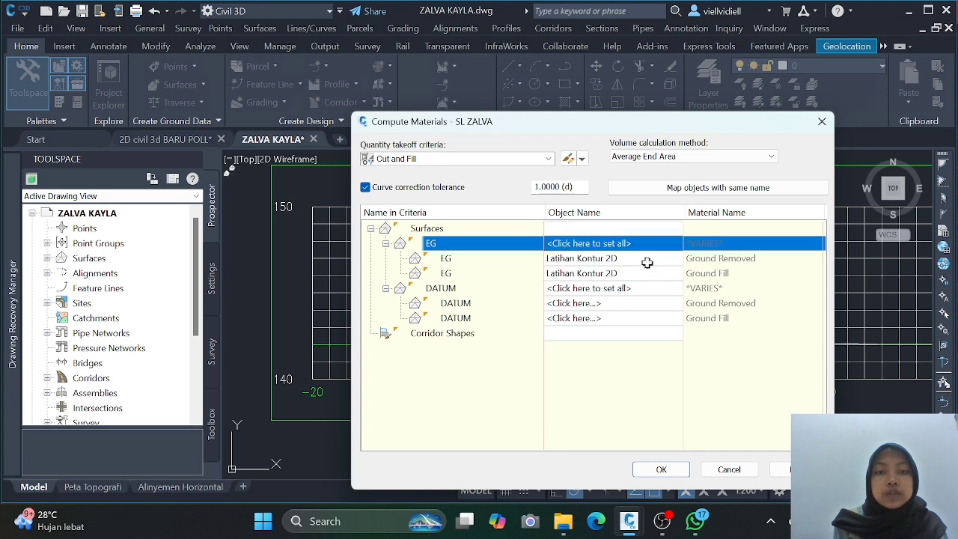
click(595, 289)
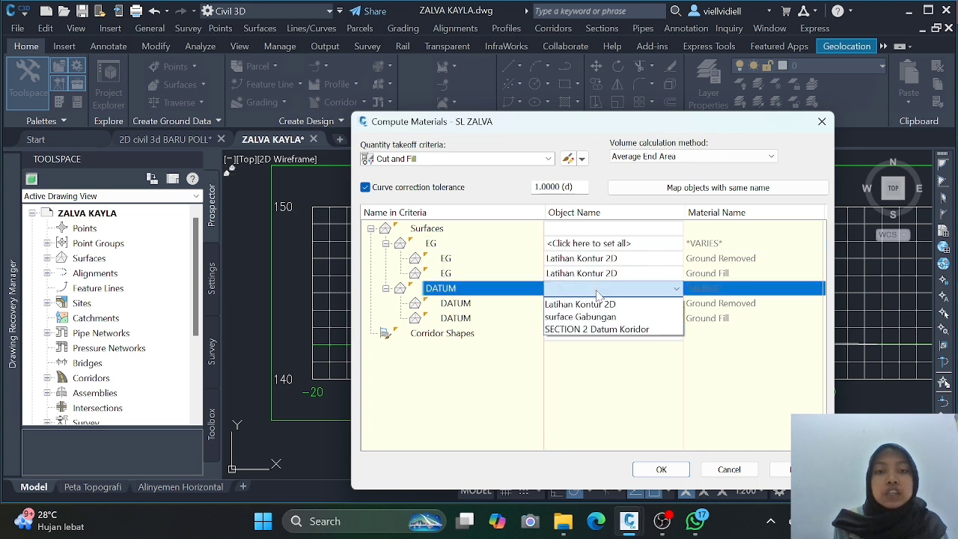
click(592, 329)
click(671, 471)
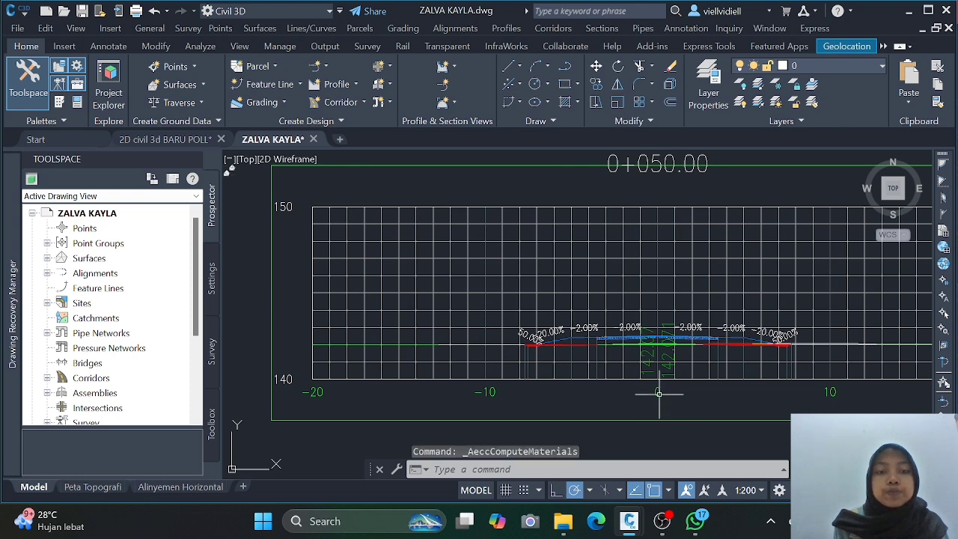
- Review the section view sheets with the computed materials, up to the section at station 0+200.00
scroll(482, 328, down, 7)
scroll(489, 327, down, 2)
middle_drag(489, 327, 443, 288)
scroll(717, 338, up, 2)
mouse_move(716, 339)
middle_down()
mouse_move(576, 304)
mouse_move(476, 327)
middle_up()
scroll(577, 303, up, 2)
scroll(688, 306, up, 4)
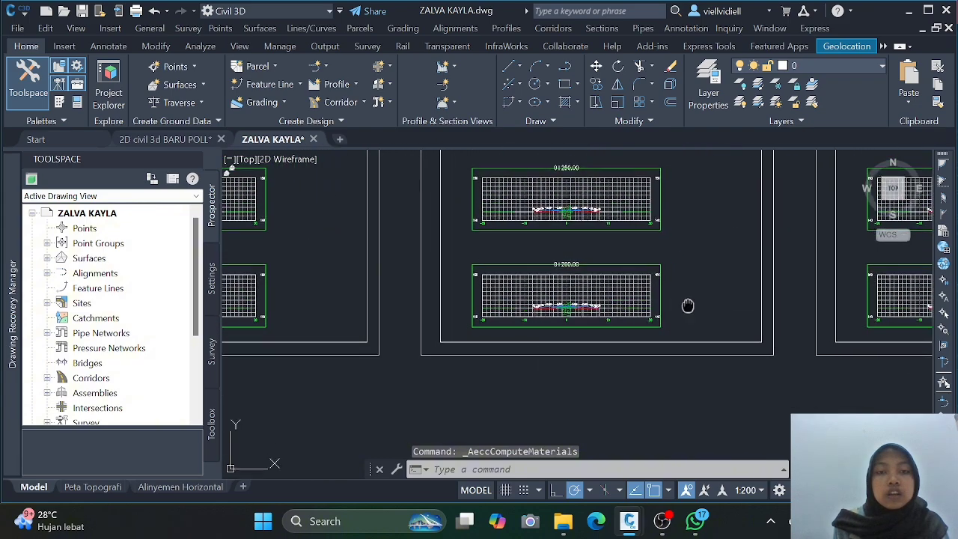
middle_drag(572, 294, 902, 374)
scroll(902, 374, down, 2)
scroll(740, 386, up, 2)
middle_drag(740, 386, 741, 332)
scroll(734, 363, up, 2)
scroll(741, 332, down, 2)
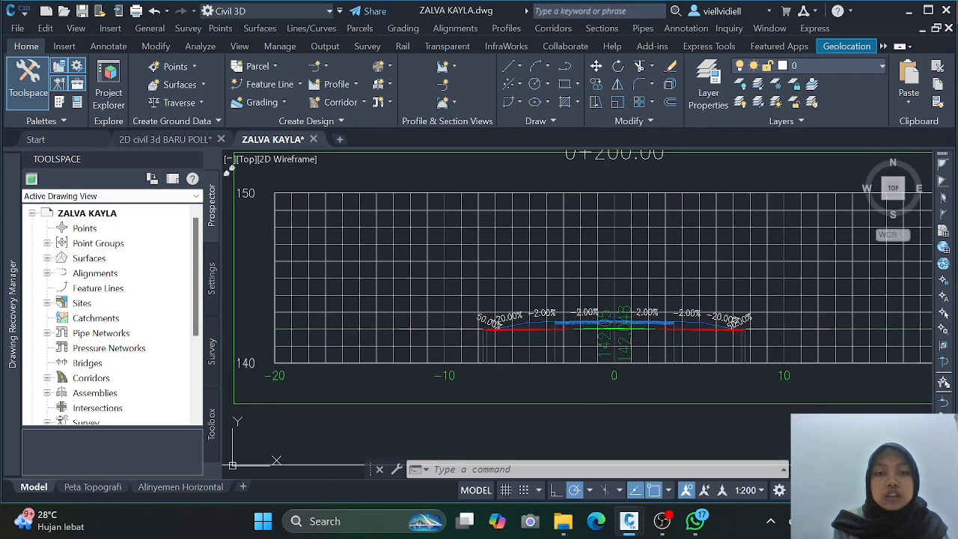
- Examine the cut and fill areas between the ground and datum lines in the station 0+200.00 section view
scroll(741, 331, up, 2)
scroll(688, 329, up, 2)
scroll(618, 345, up, 3)
middle_drag(618, 344, 910, 354)
scroll(910, 354, down, 2)
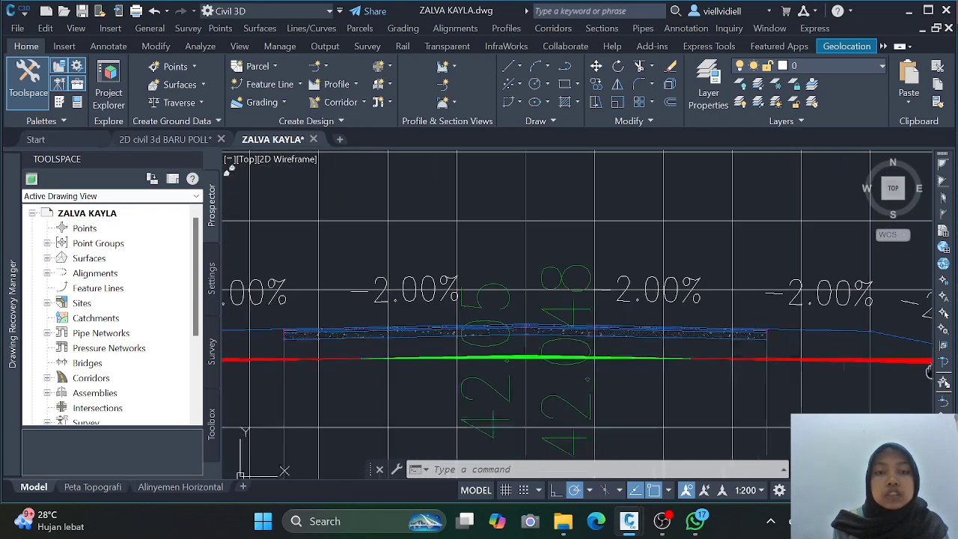
scroll(818, 386, down, 2)
scroll(637, 344, down, 1)
middle_drag(637, 345, 829, 333)
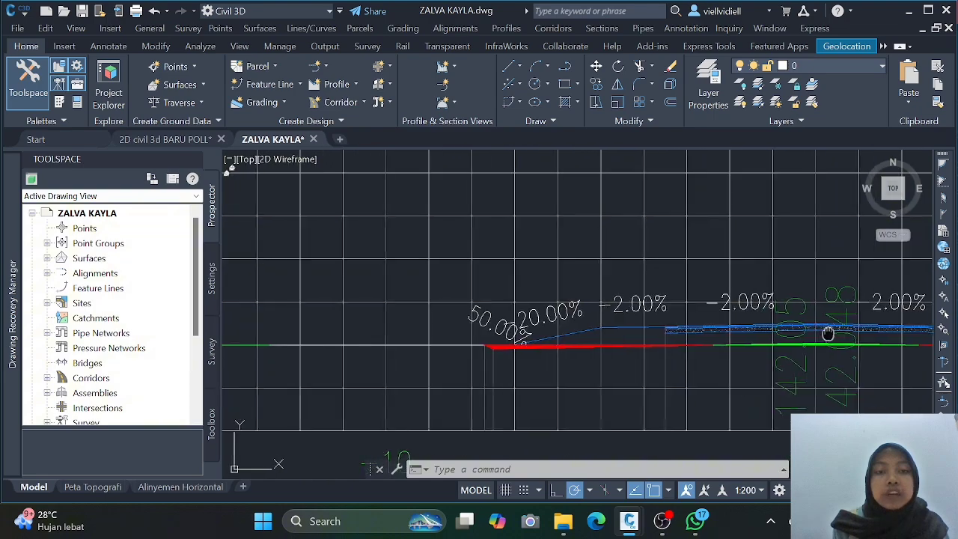
scroll(843, 329, down, 2)
middle_drag(581, 307, 805, 338)
scroll(549, 289, down, 2)
middle_drag(547, 289, 549, 288)
- Compare the cut and fill shading across the section sheets from station 0+000.00 onward
scroll(549, 288, down, 5)
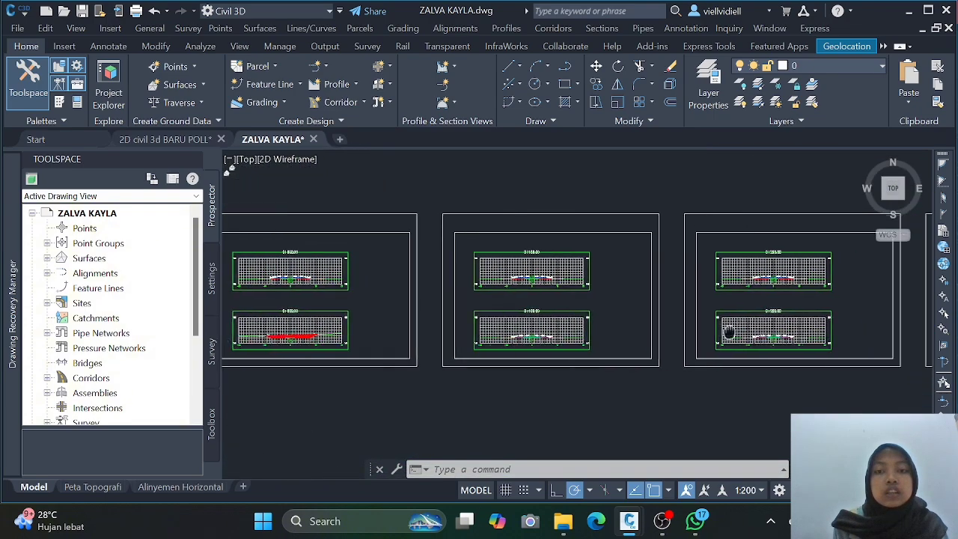
scroll(536, 306, up, 2)
middle_drag(414, 306, 566, 313)
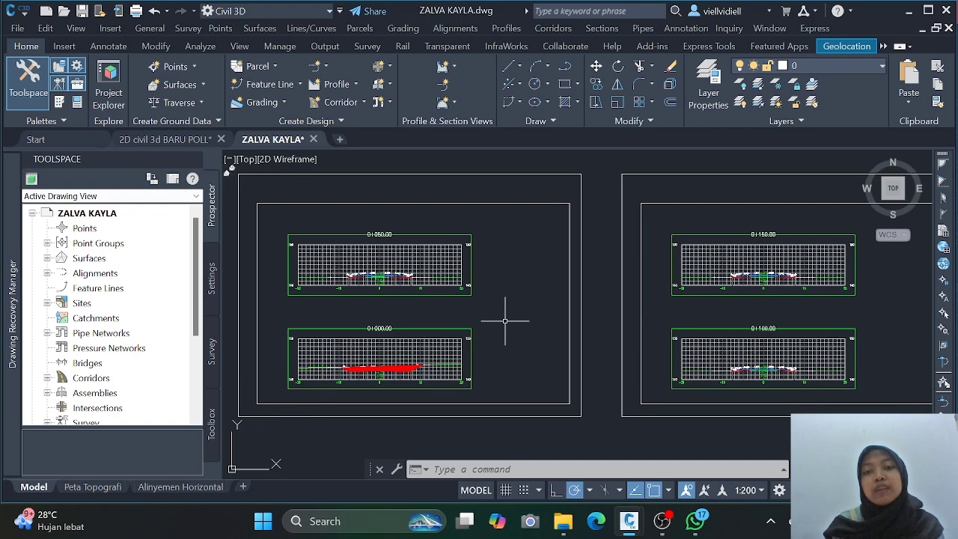
middle_drag(775, 350, 503, 348)
middle_drag(731, 314, 448, 312)
mouse_move(370, 312)
middle_down()
mouse_move(474, 332)
mouse_move(620, 390)
middle_up()
mouse_move(402, 295)
middle_down()
mouse_move(771, 259)
mouse_move(918, 230)
middle_up()
scroll(602, 264, up, 4)
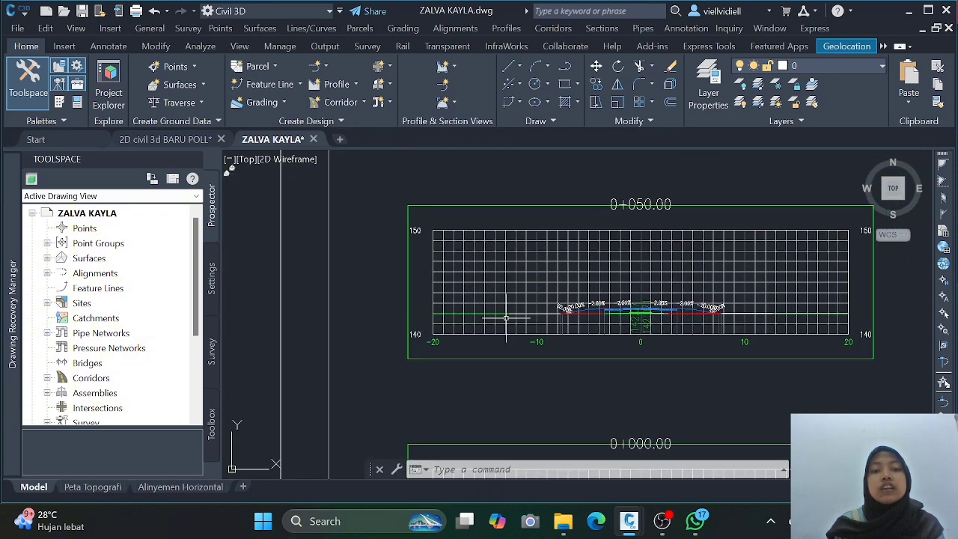
- Inspect the cut and fill shading along the road section in the station 0+050.00 view
click(524, 286)
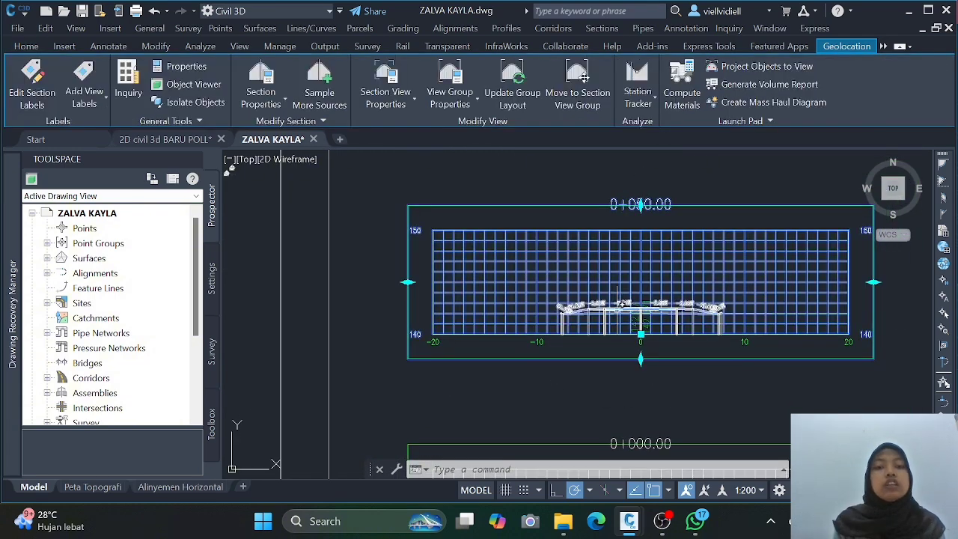
key(Escape)
scroll(673, 305, up, 5)
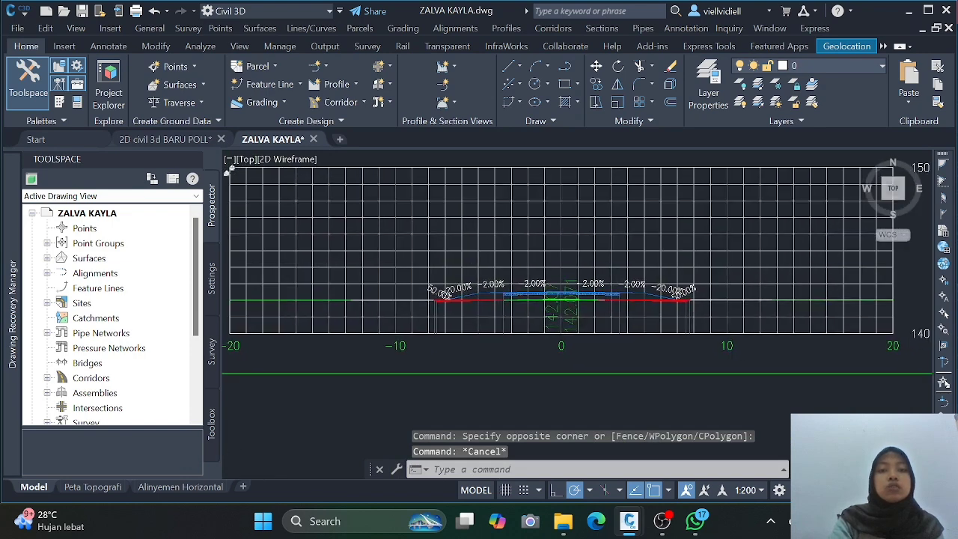
middle_drag(552, 282, 658, 310)
middle_drag(656, 343, 541, 315)
scroll(542, 315, up, 2)
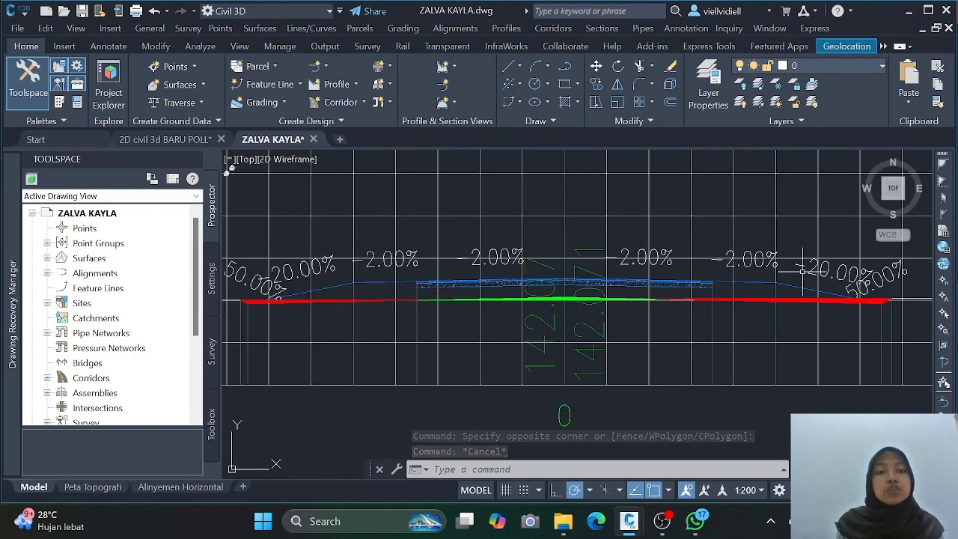
scroll(552, 254, down, 6)
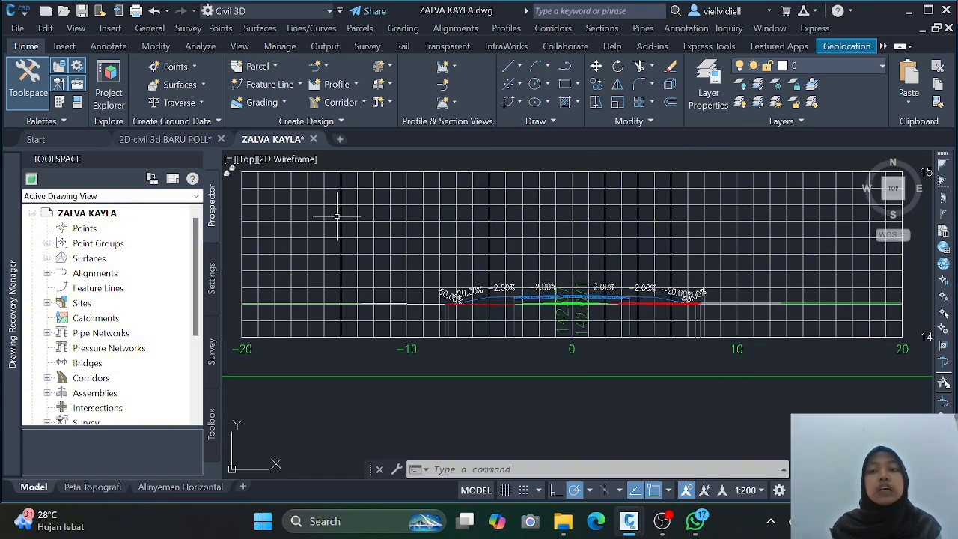
- Open the Cut Material style assigned to Ground Removed for editing from the 0+050.00 section view's group properties
middle_drag(342, 216, 567, 241)
click(552, 248)
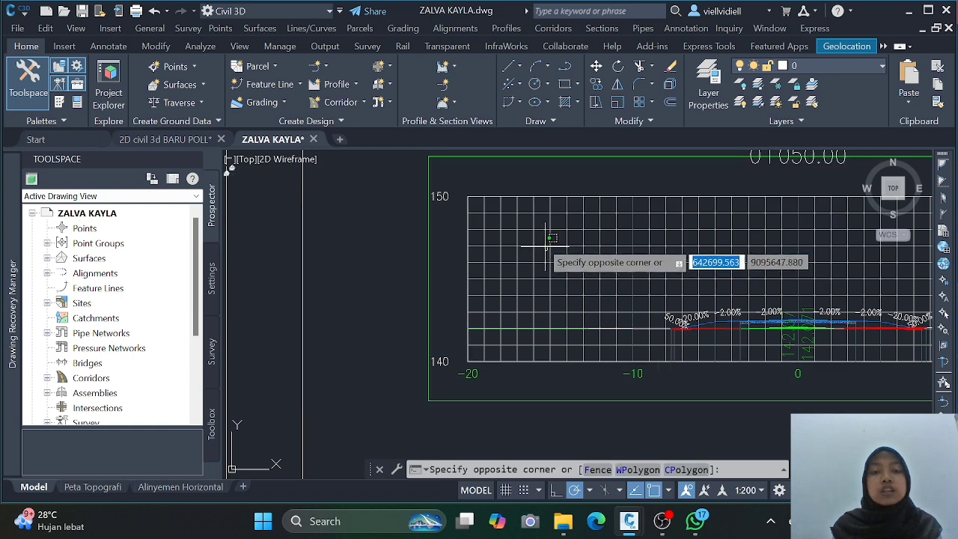
click(527, 229)
right_click(527, 229)
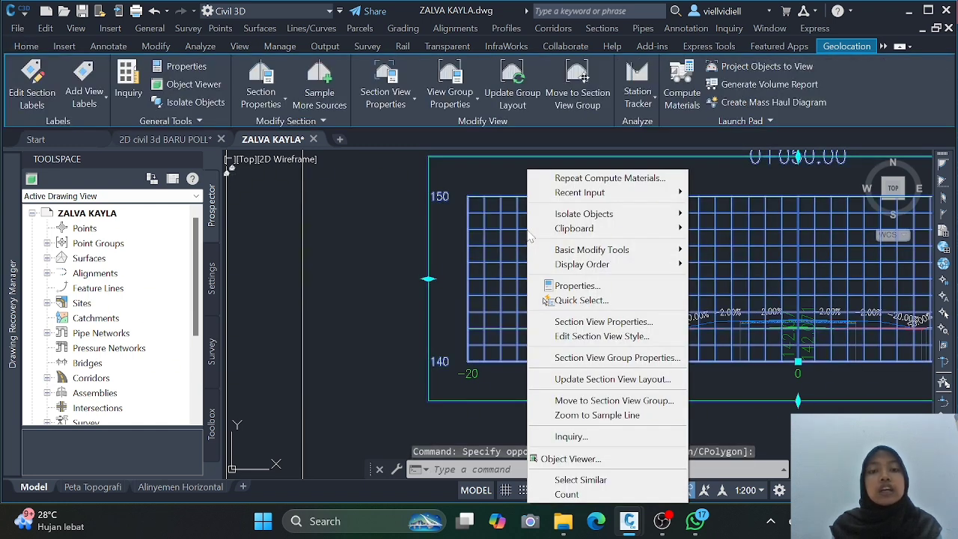
click(567, 360)
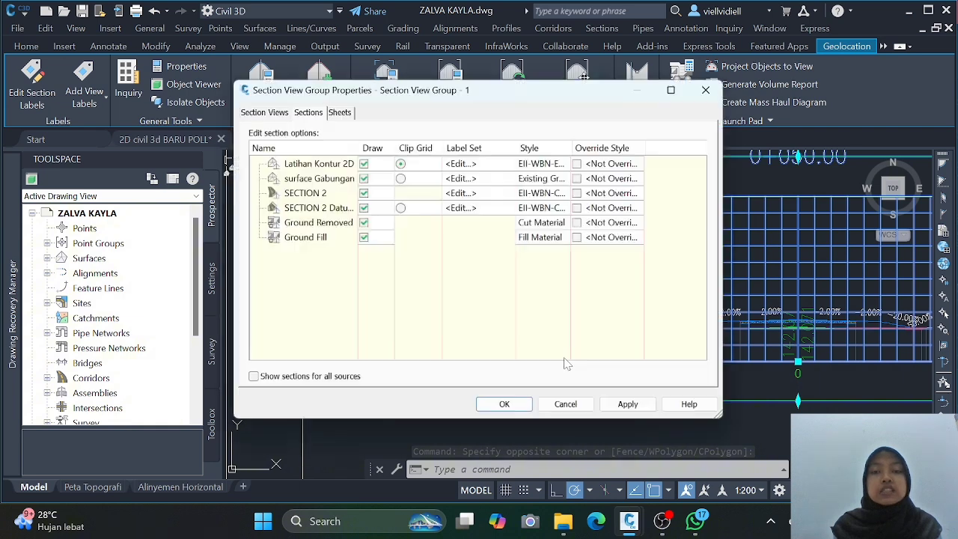
click(318, 223)
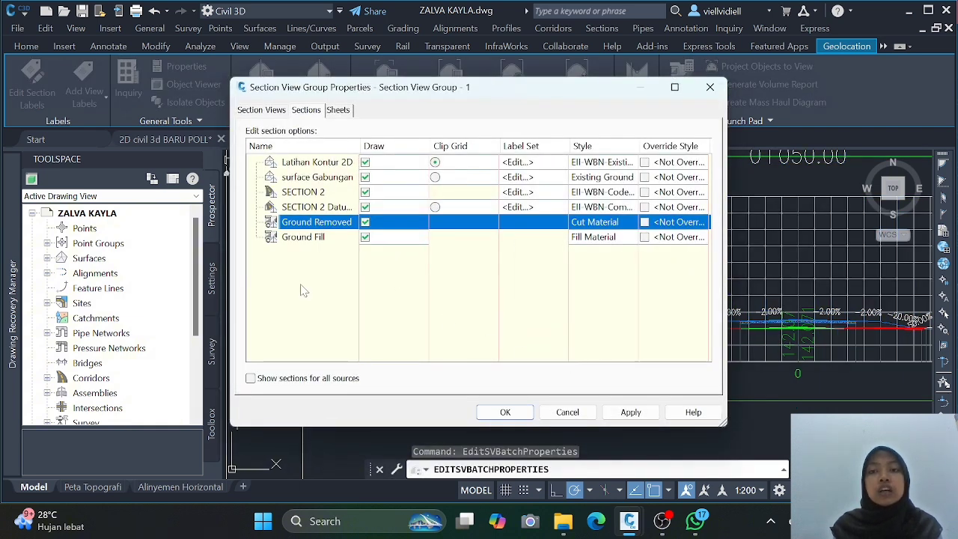
click(613, 225)
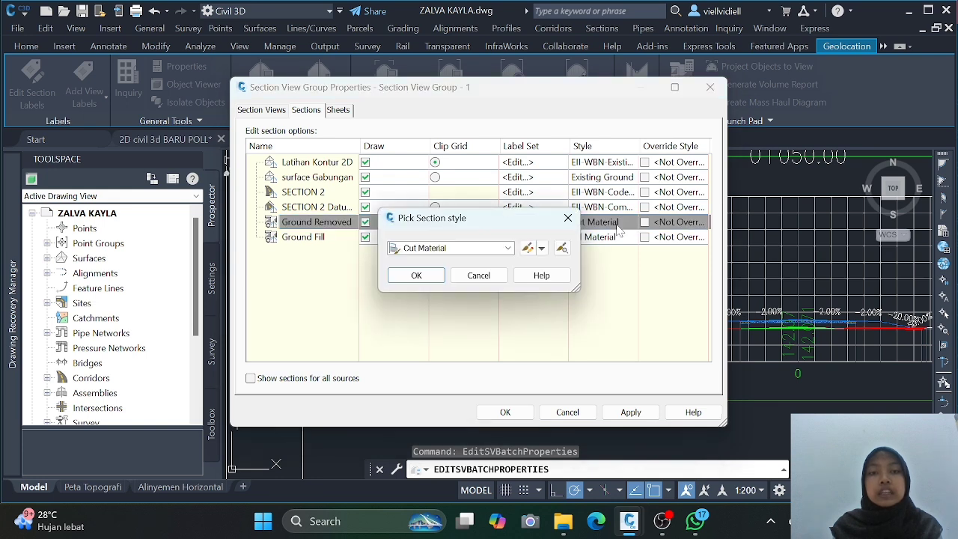
click(527, 249)
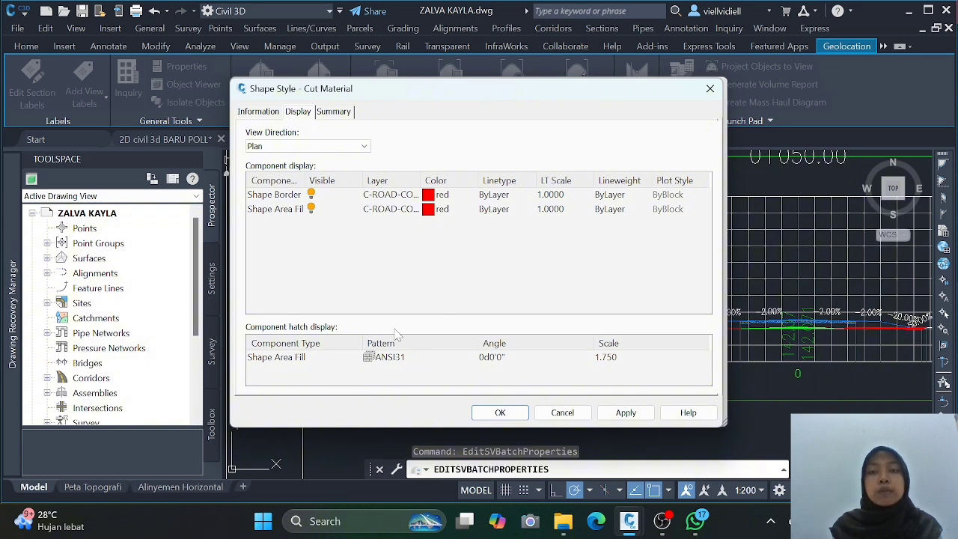
- For the Section view direction of Cut Material, set the shape area fill hatch to the predefined ANSI31 pattern
click(365, 148)
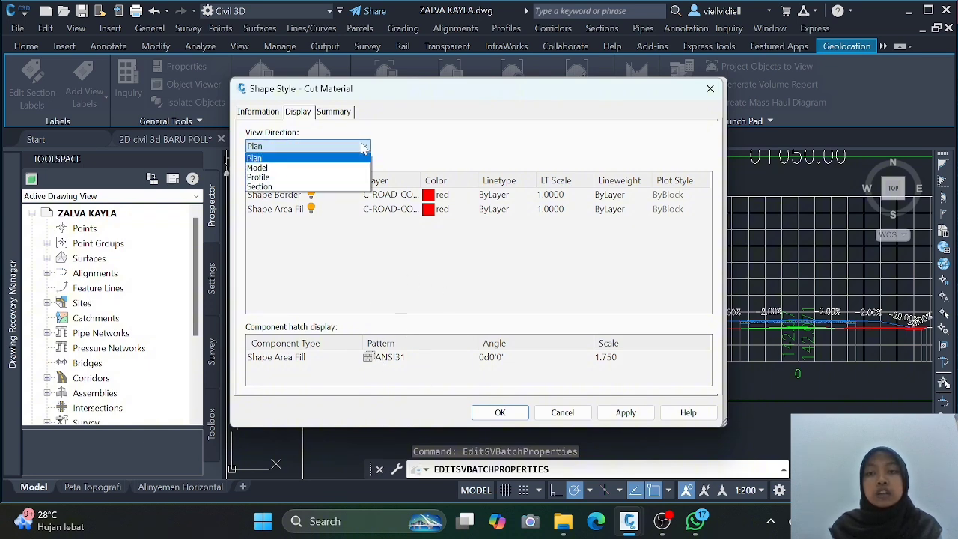
click(346, 187)
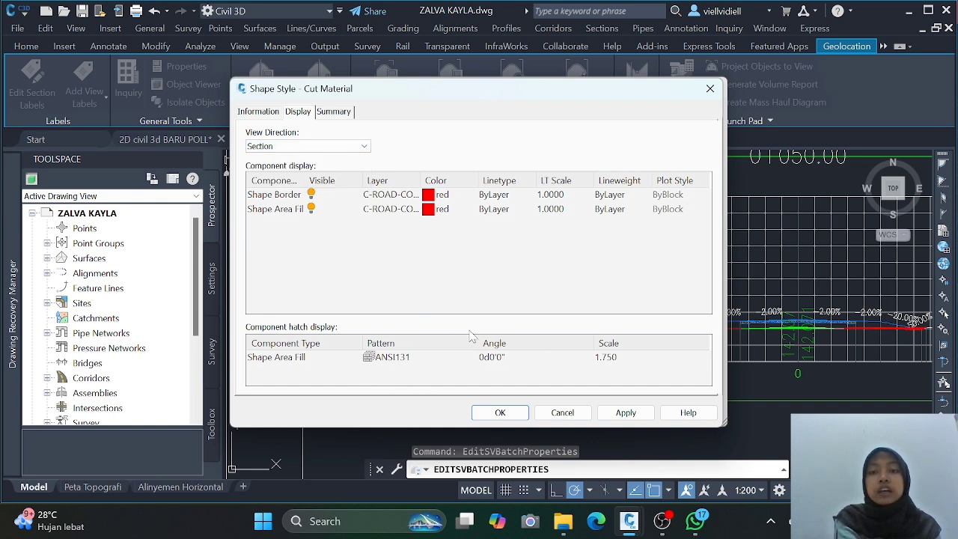
click(394, 361)
click(398, 359)
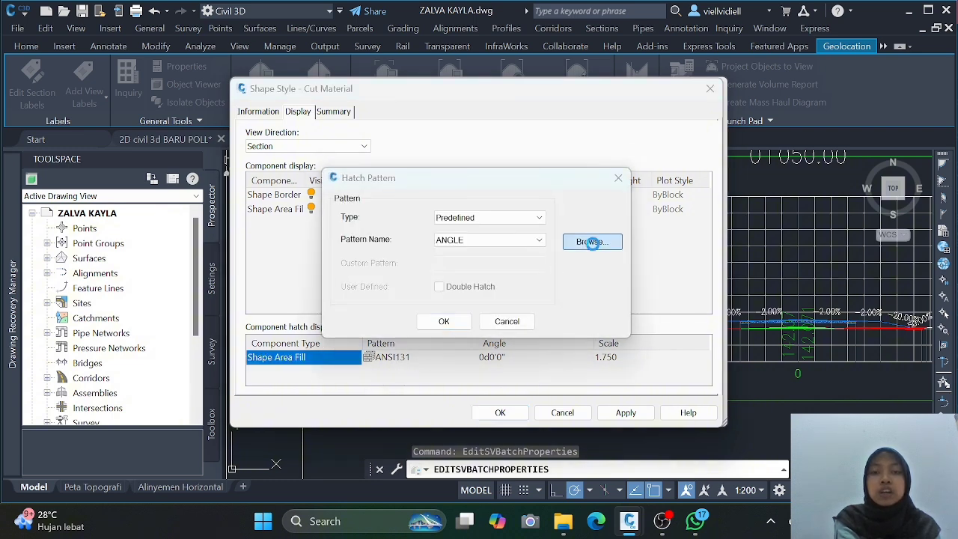
click(591, 241)
click(425, 155)
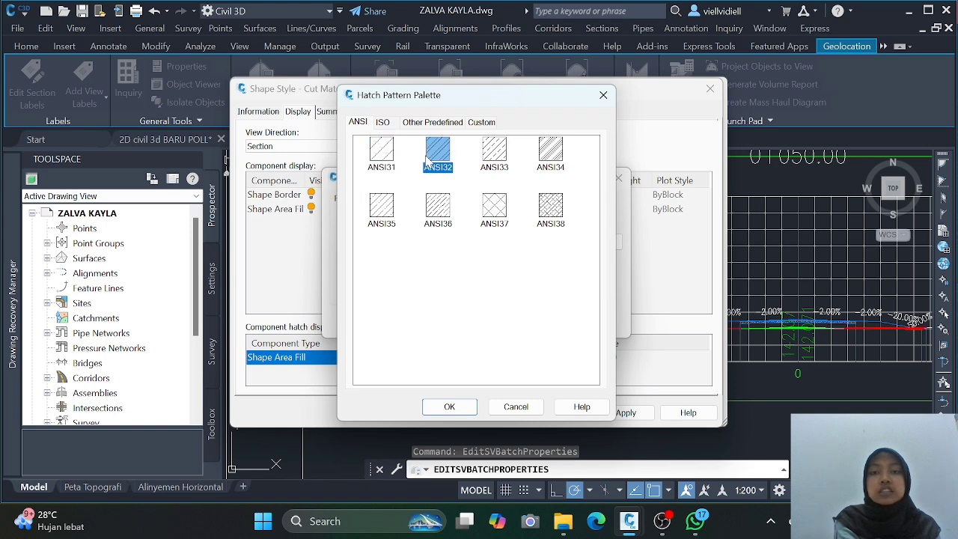
click(389, 153)
click(446, 407)
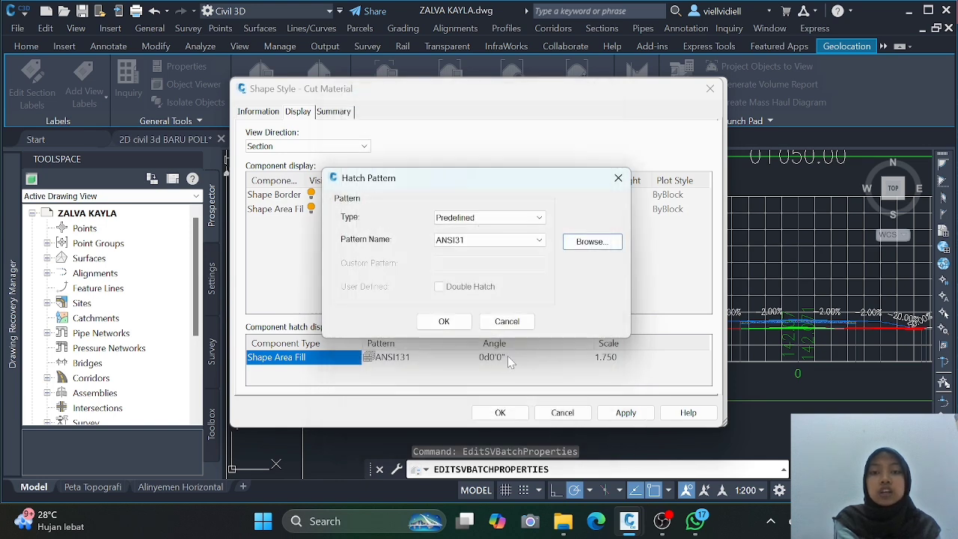
click(541, 218)
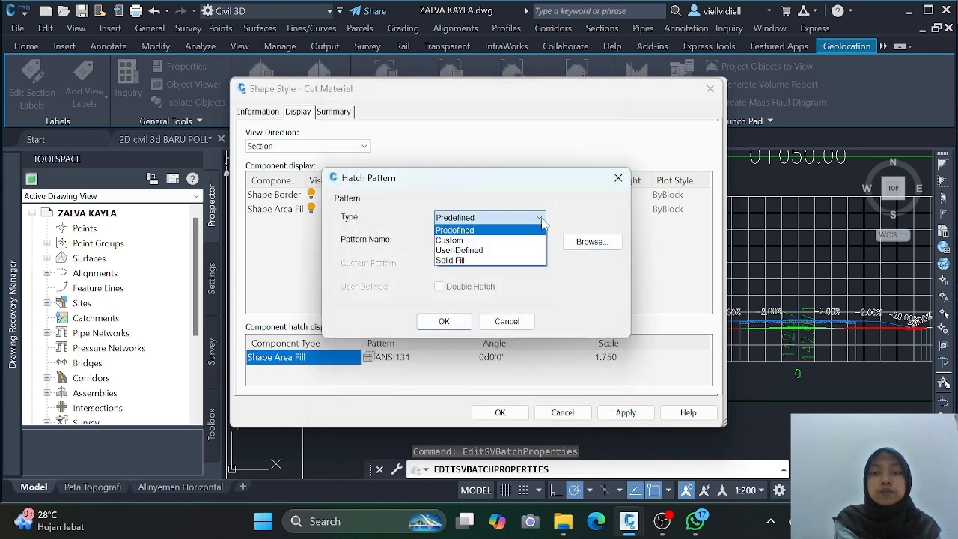
click(541, 222)
click(443, 321)
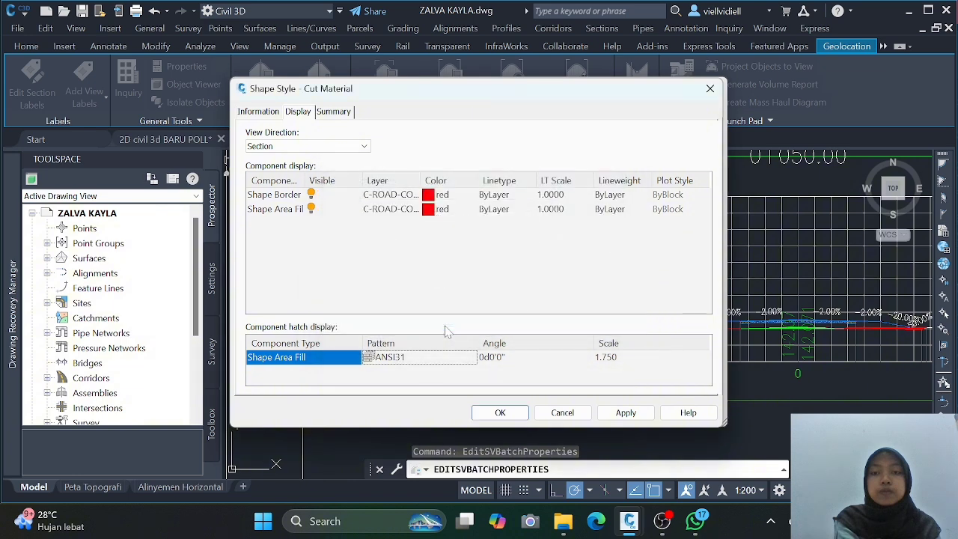
- Set the Cut Material area fill hatch scale to 1 and apply the style to the section view group
click(491, 361)
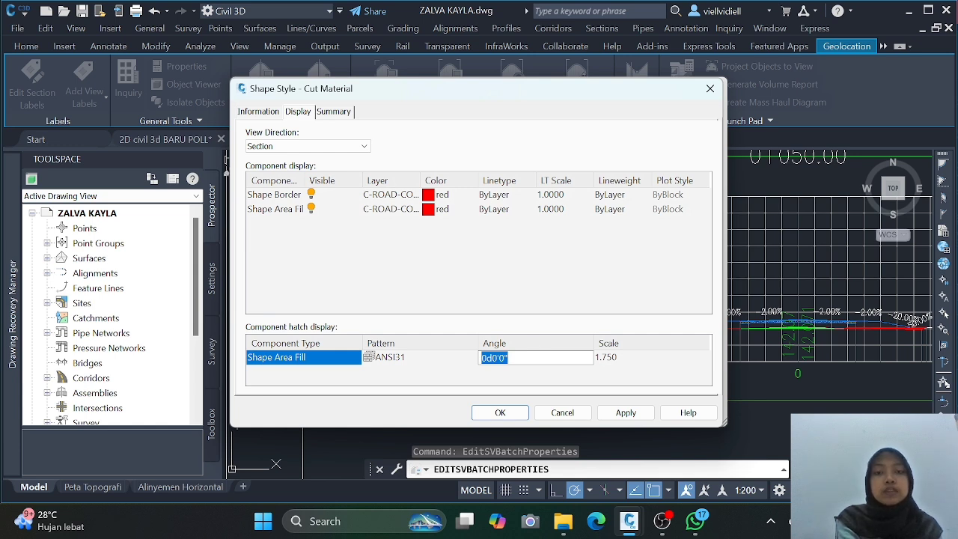
click(559, 327)
click(642, 363)
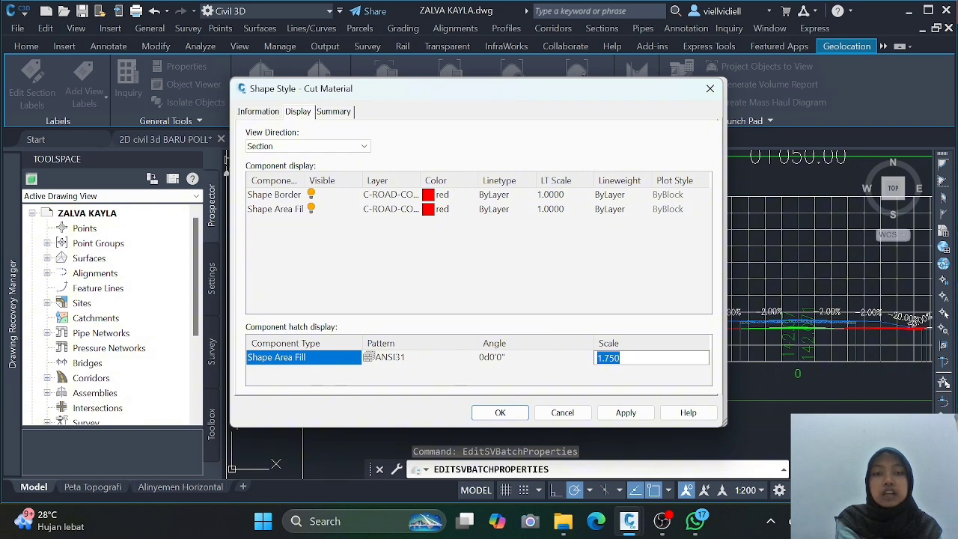
key(BackSpace)
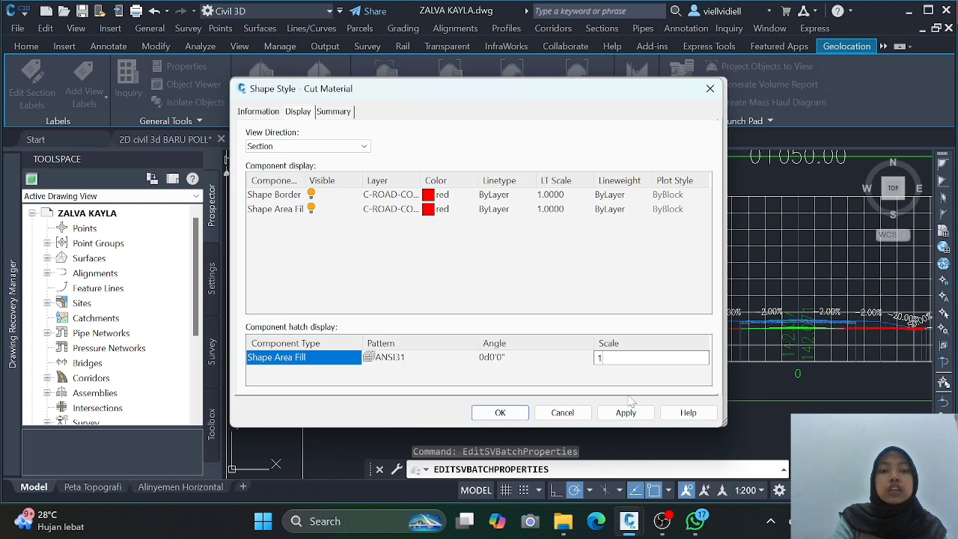
click(618, 417)
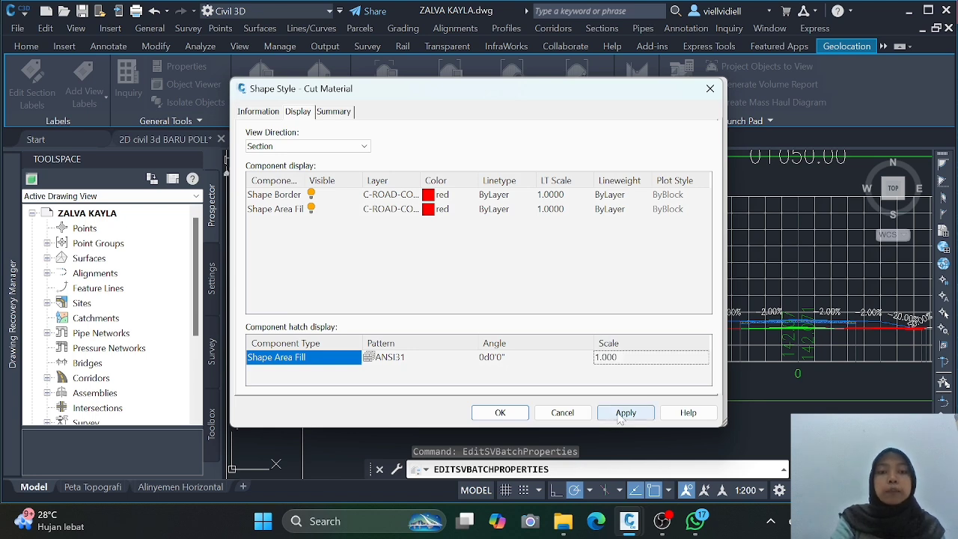
click(500, 413)
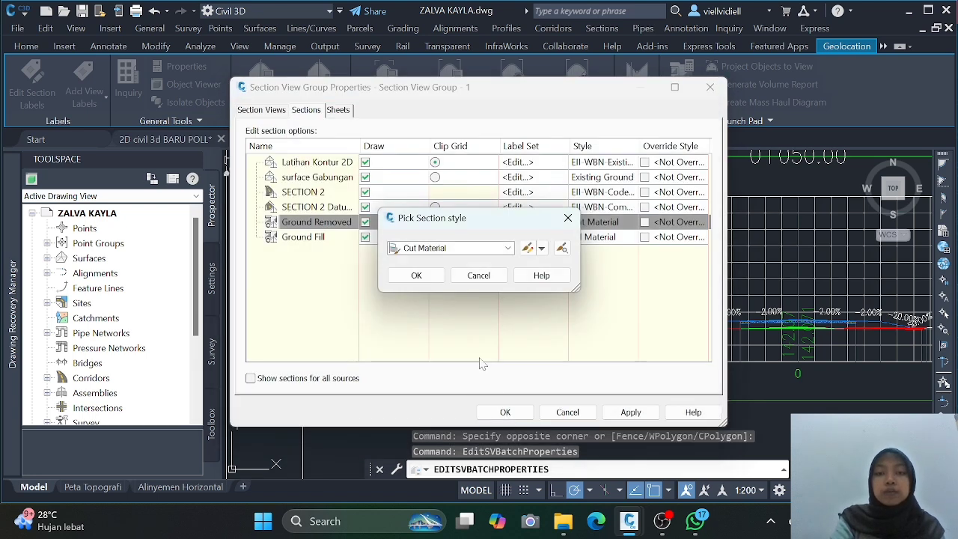
click(417, 276)
click(629, 412)
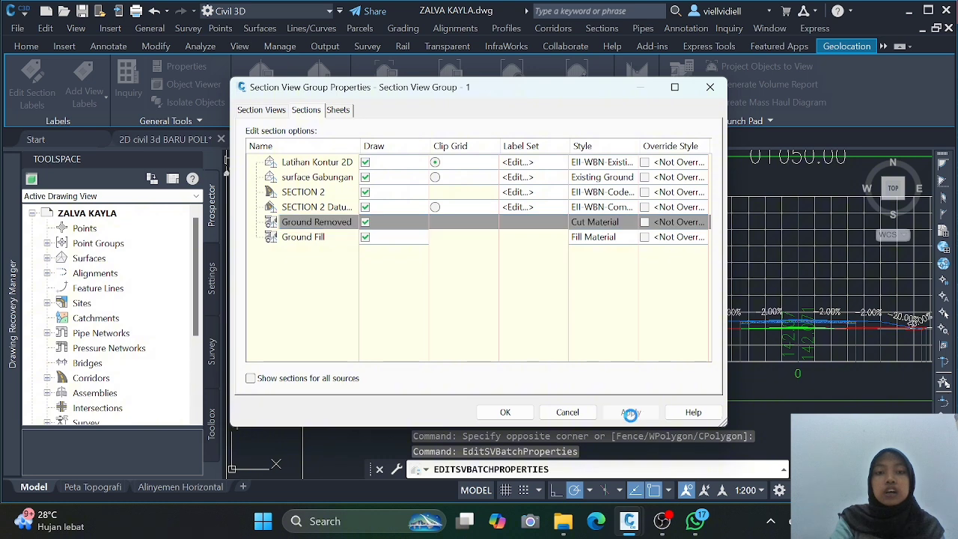
click(522, 412)
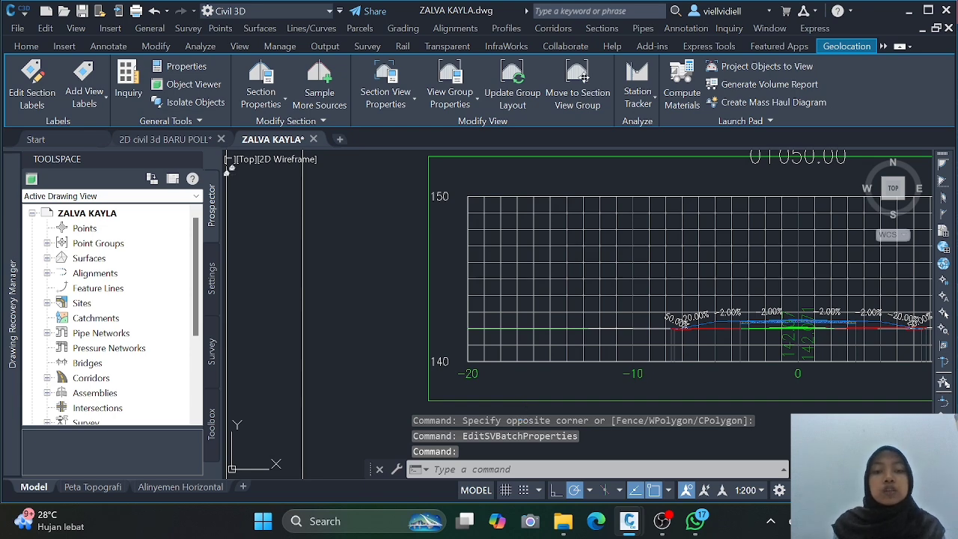
- Inspect the cut hatching between the ground and datum lines near the 50% and 20% slopes of the 0+050.00 section
key(Escape)
scroll(724, 318, up, 4)
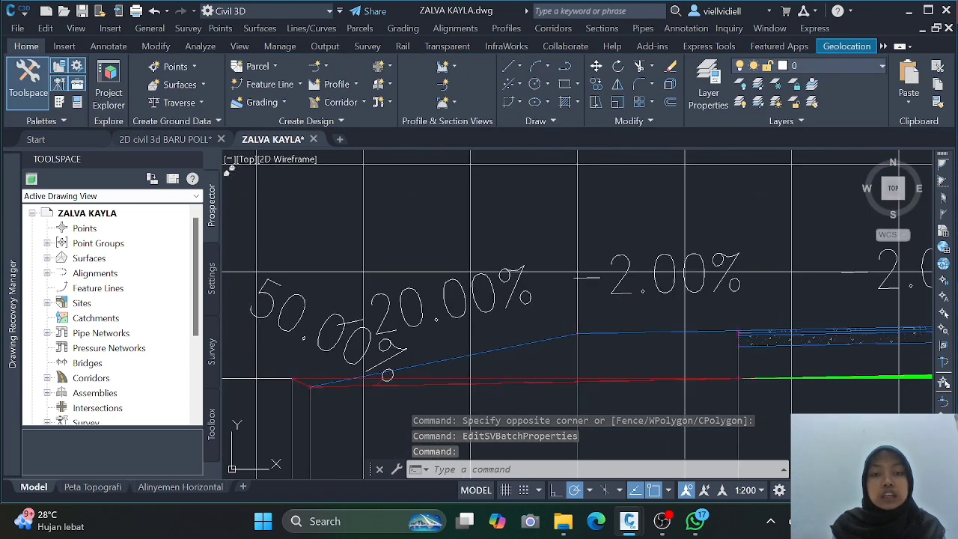
middle_drag(592, 316, 590, 311)
scroll(533, 372, up, 2)
mouse_move(533, 373)
middle_down()
mouse_move(528, 353)
mouse_move(728, 348)
middle_up()
scroll(529, 352, up, 2)
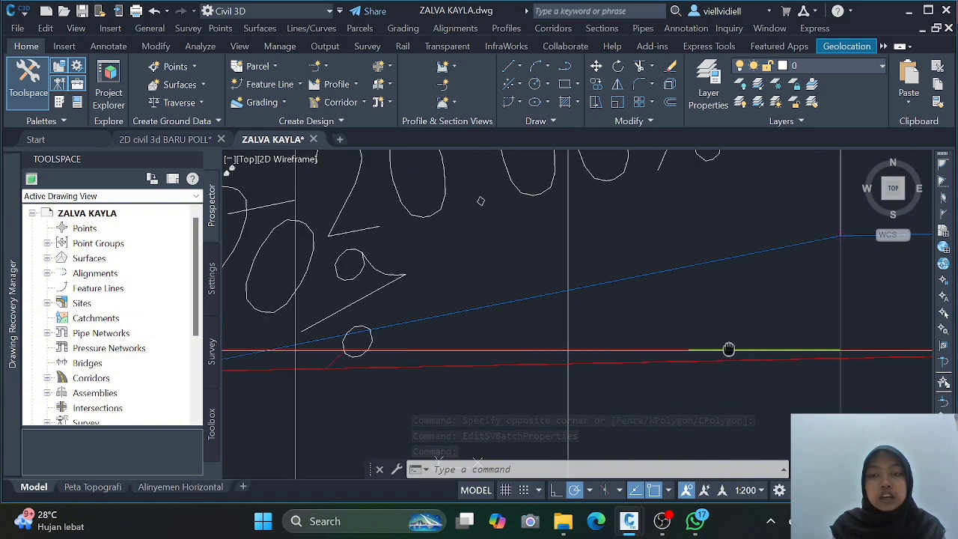
scroll(727, 338, down, 3)
scroll(658, 340, up, 3)
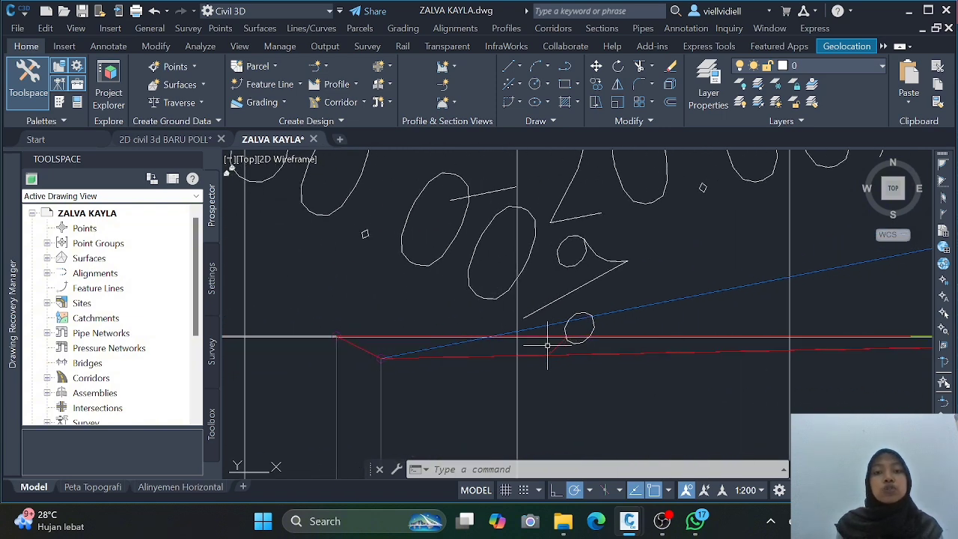
- Reopen the section view group's properties and edit Ground Removed's Cut Material shape style again
click(806, 241)
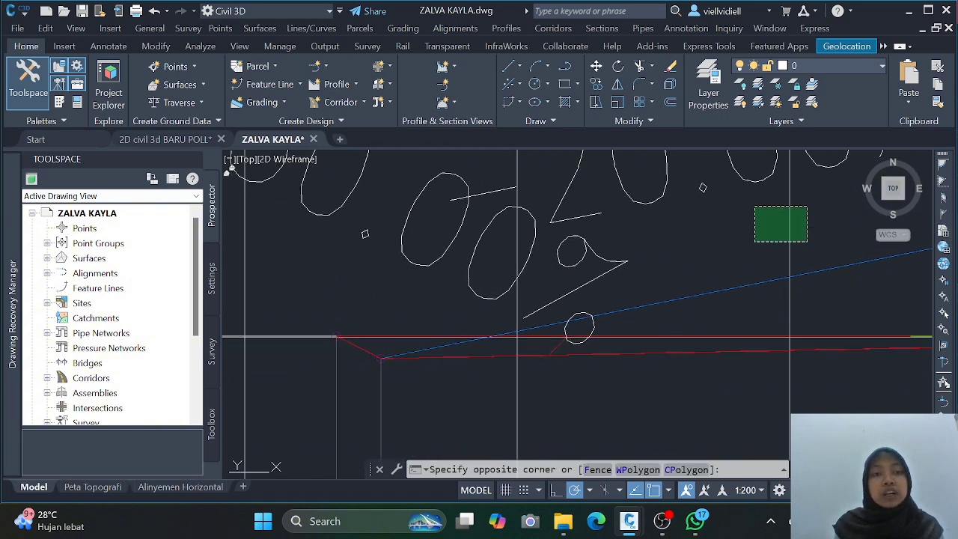
click(754, 207)
right_click(755, 171)
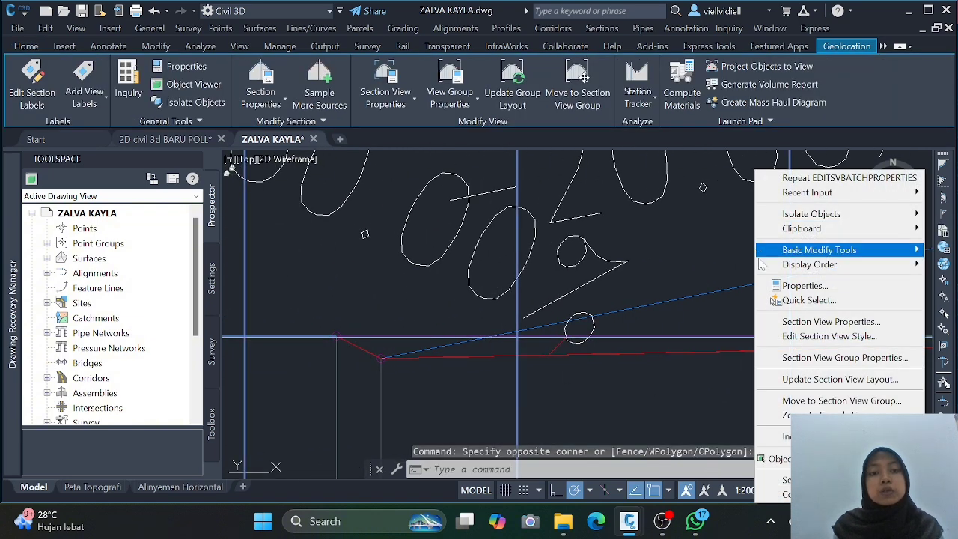
click(795, 358)
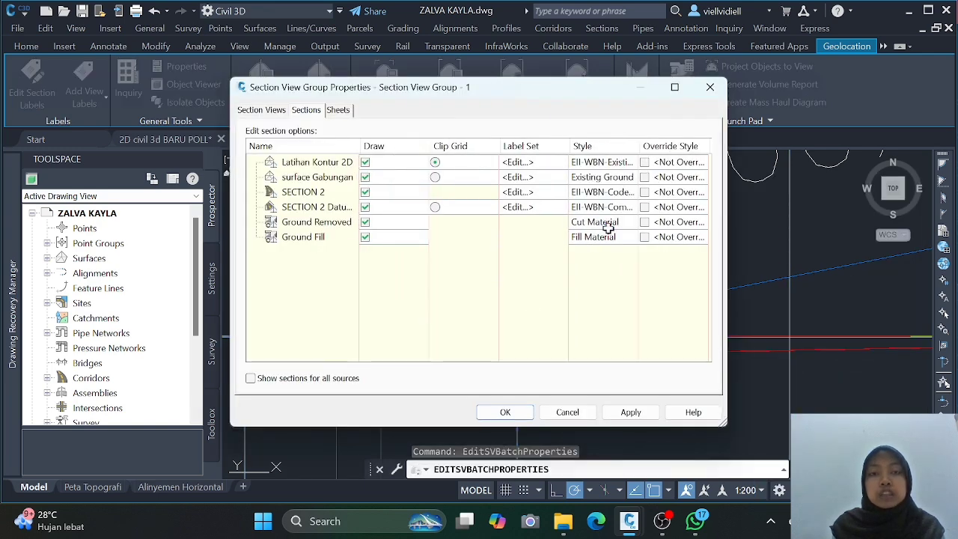
click(596, 222)
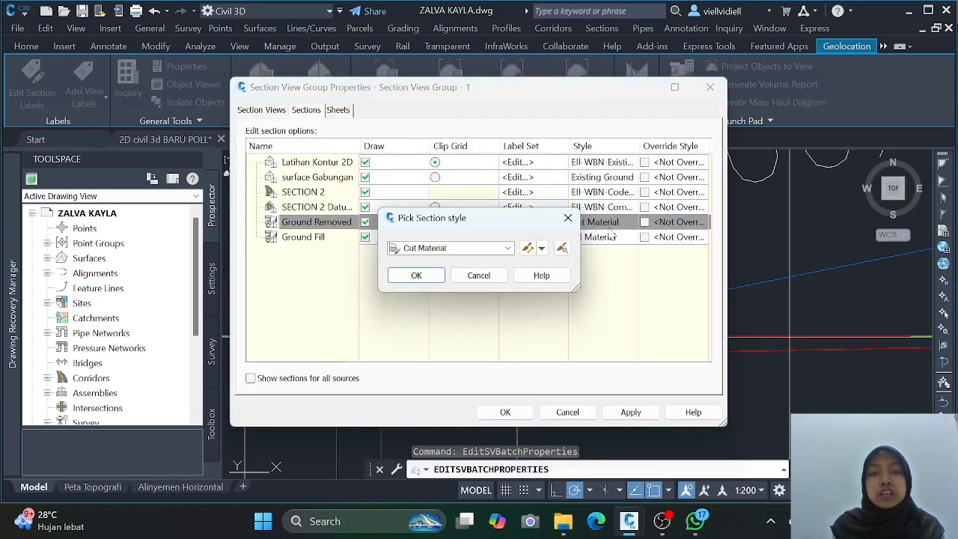
click(527, 248)
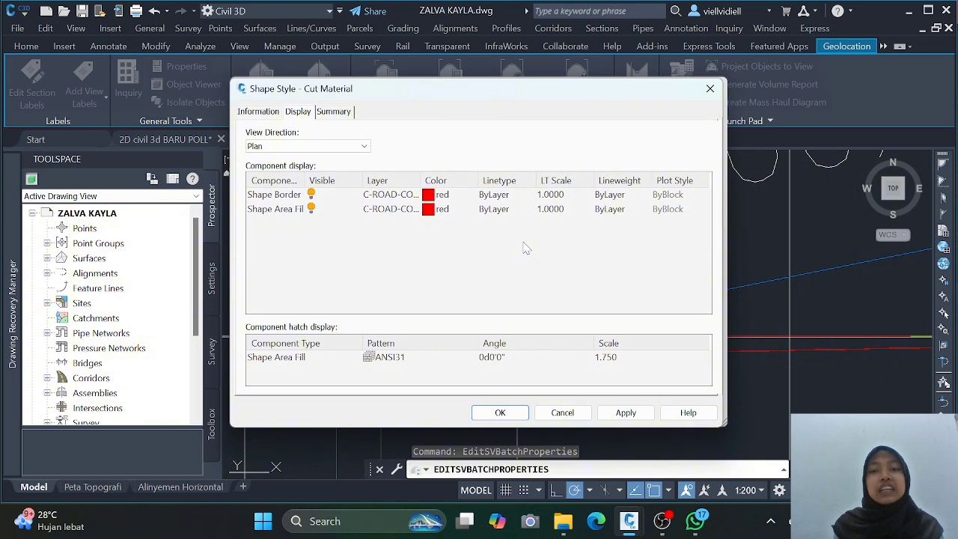
- Set the Cut Material area fill hatch scale to 0.25 for the Section view direction and apply it to the section view group
click(618, 361)
click(359, 145)
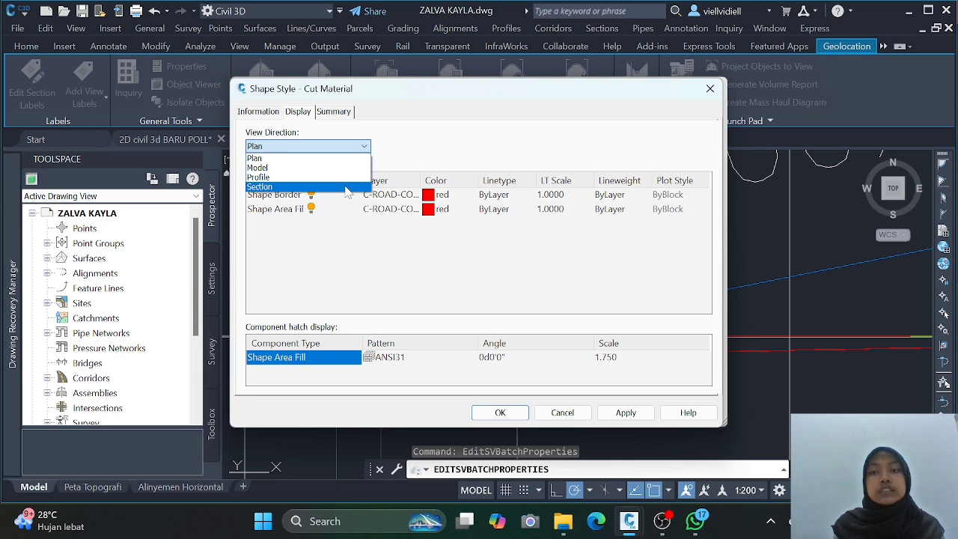
click(345, 188)
click(634, 360)
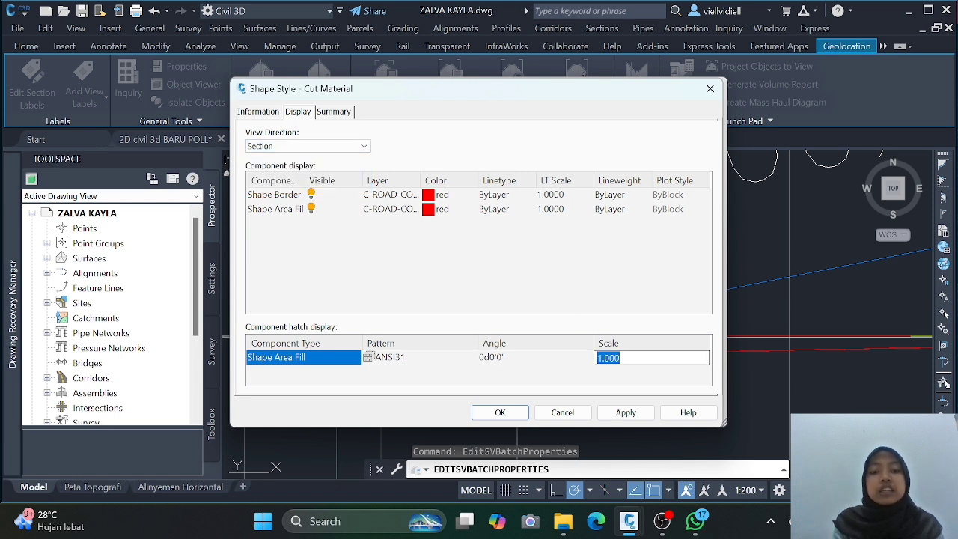
text(0.2)
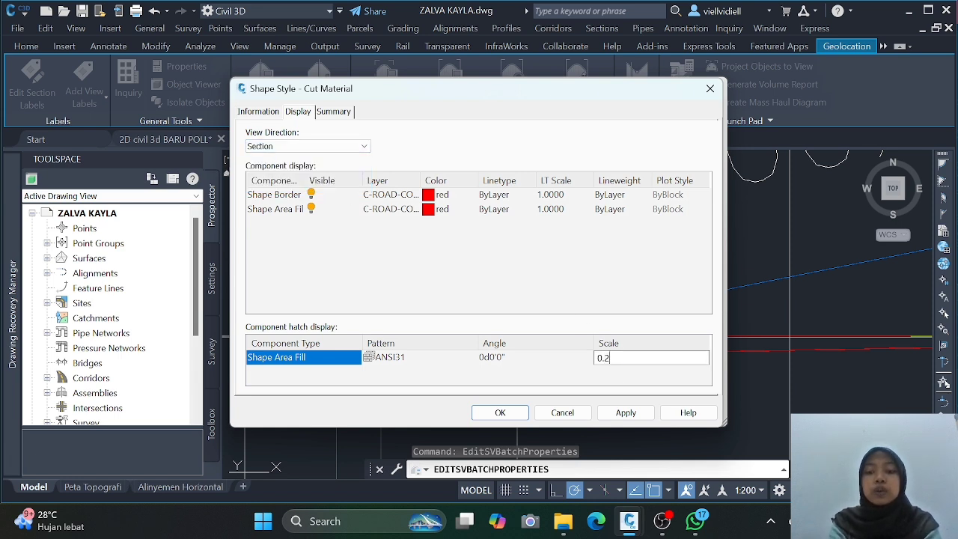
text(5)
click(623, 413)
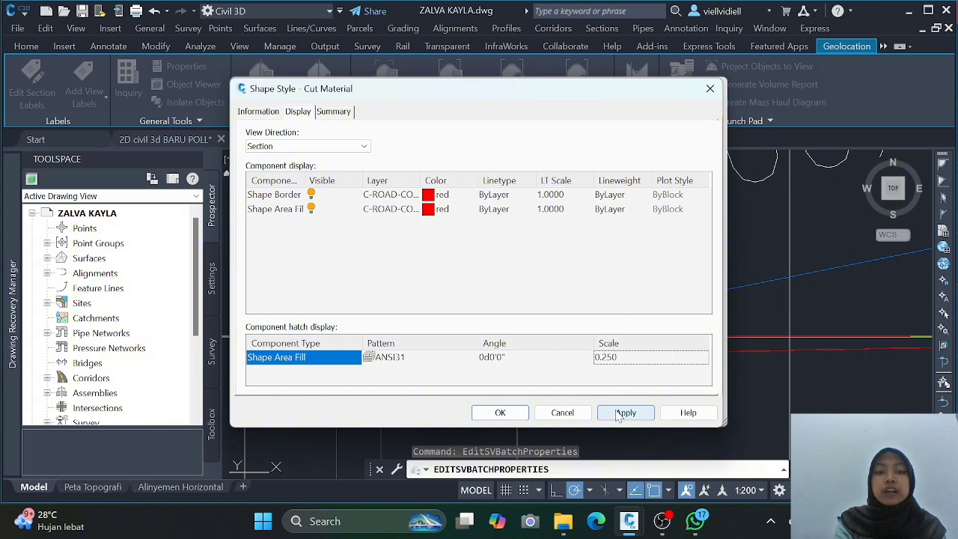
click(499, 413)
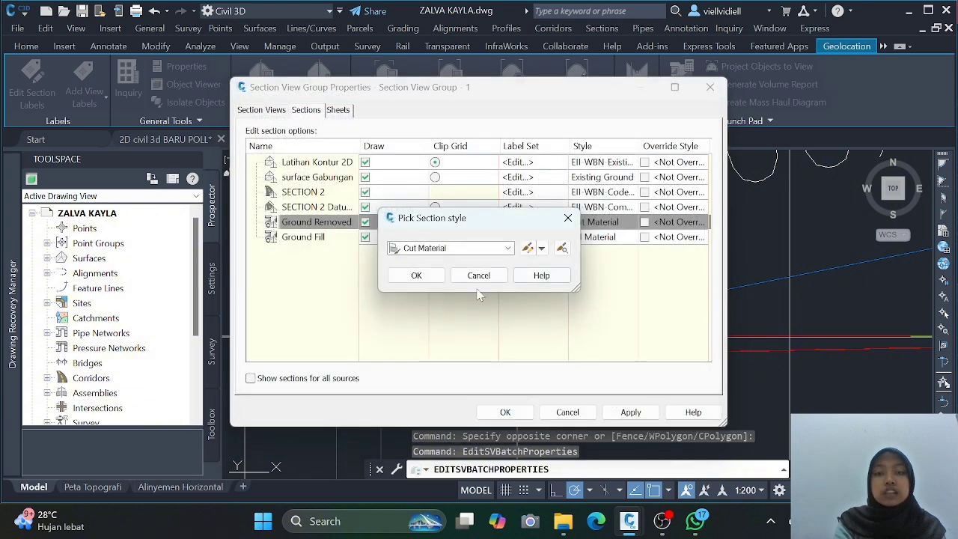
click(414, 276)
click(629, 412)
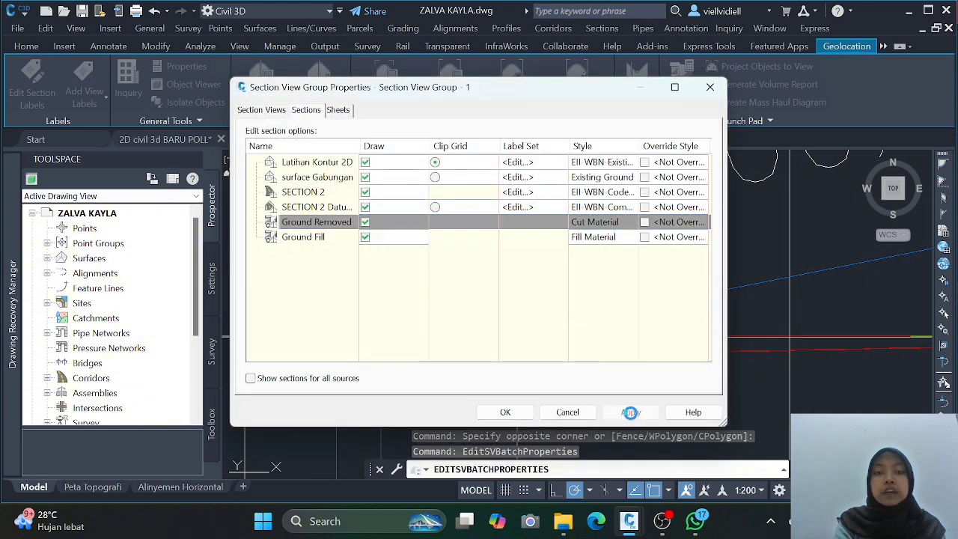
click(505, 412)
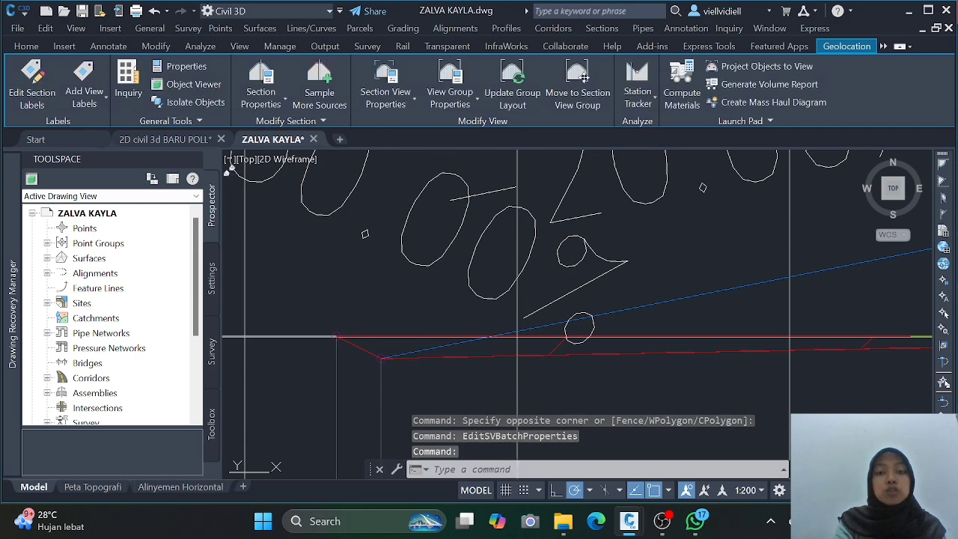
- Examine the Cut Material hatching along the road base and side slopes of the 0+050.00 section
scroll(565, 379, up, 2)
scroll(601, 347, down, 2)
middle_drag(599, 347, 336, 310)
scroll(450, 324, down, 2)
scroll(449, 325, down, 2)
scroll(335, 310, down, 1)
middle_drag(677, 310, 393, 302)
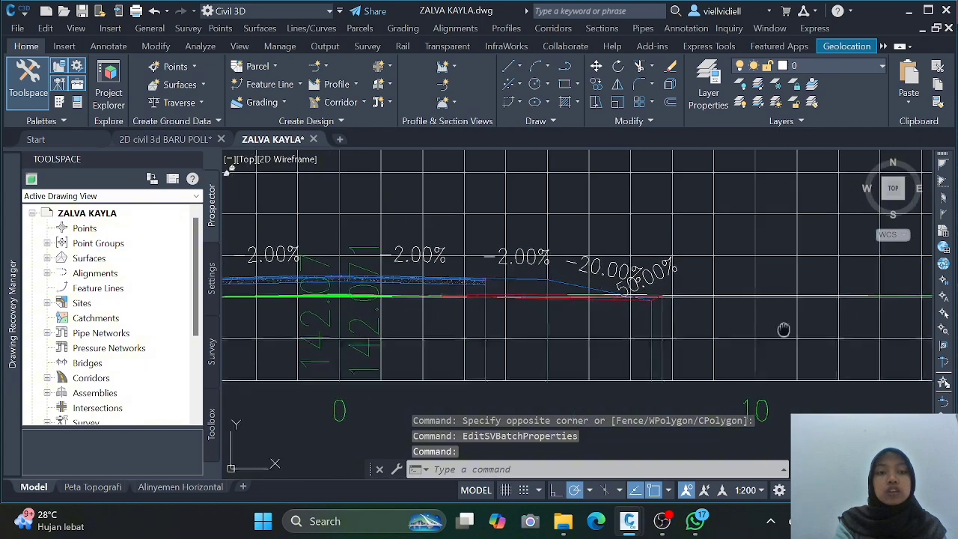
middle_drag(783, 329, 442, 321)
scroll(647, 319, down, 2)
mouse_move(648, 318)
middle_down()
mouse_move(622, 252)
mouse_move(632, 214)
mouse_move(740, 276)
mouse_move(869, 321)
mouse_move(891, 312)
middle_up()
scroll(632, 214, down, 2)
- Examine the Cut Material hatching between the ground and datum lines of the 0+000.00 section
scroll(730, 281, down, 6)
scroll(861, 367, up, 2)
middle_drag(861, 366, 763, 233)
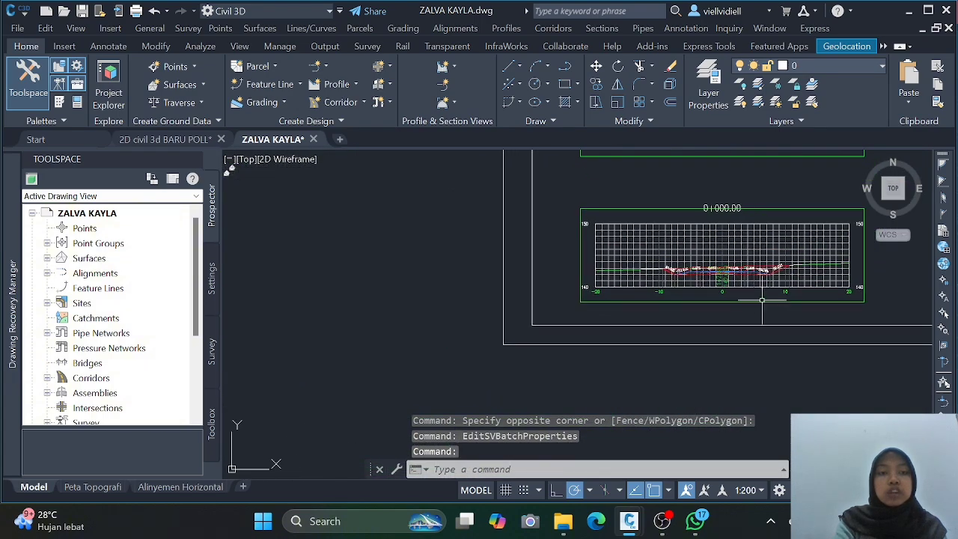
scroll(761, 300, up, 2)
middle_drag(761, 300, 787, 378)
scroll(745, 273, up, 2)
middle_drag(694, 316, 694, 312)
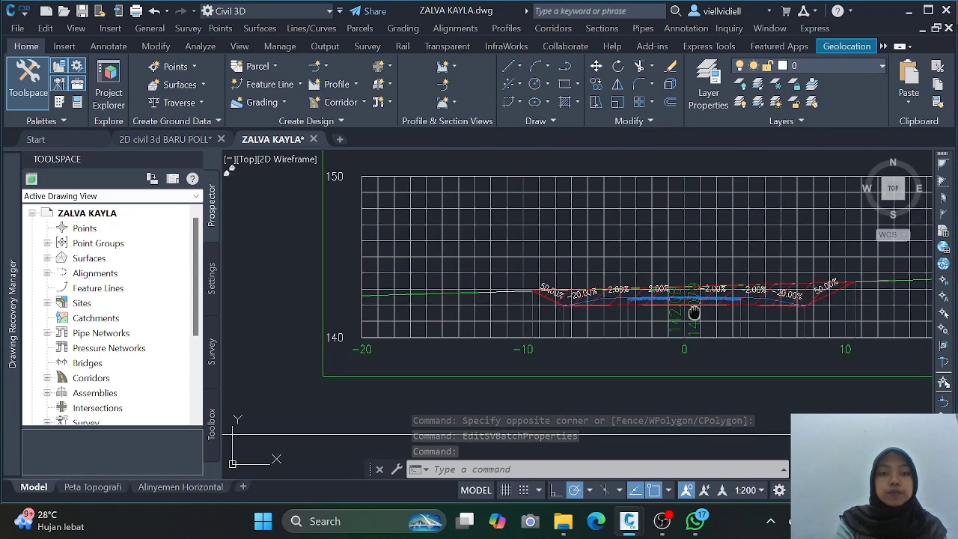
scroll(693, 312, up, 2)
scroll(641, 293, up, 2)
middle_drag(444, 280, 616, 310)
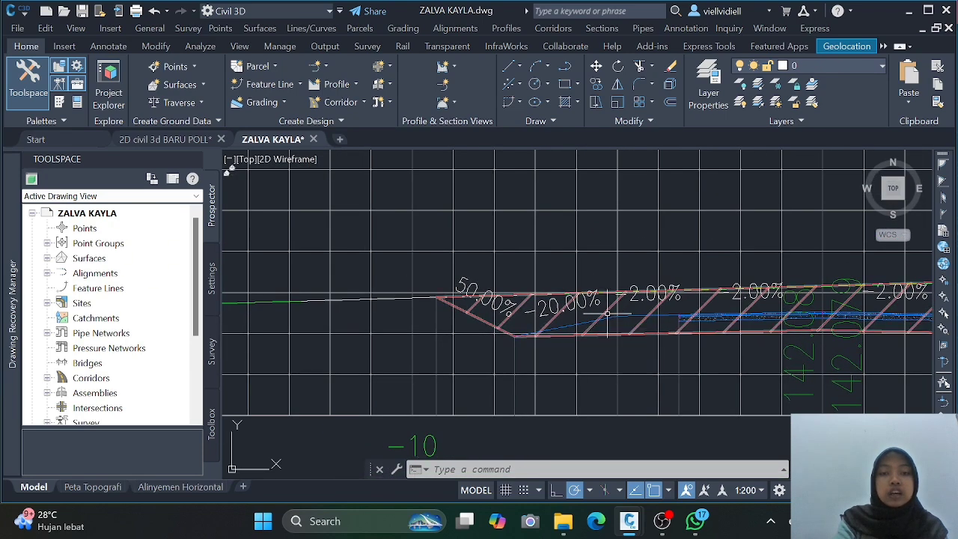
scroll(533, 314, down, 10)
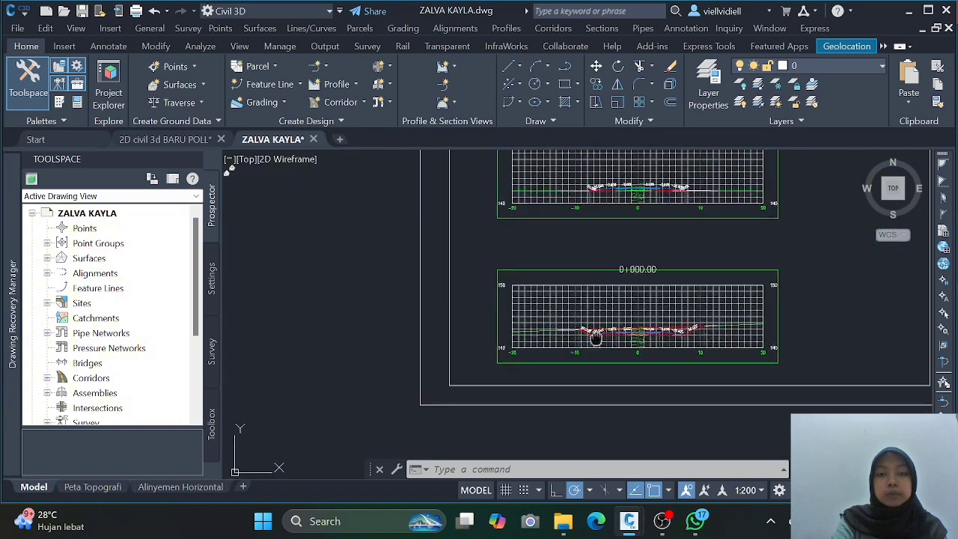
- Open the section view group's properties from the 0+050.00 section and edit Ground Fill's Fill Material shape style
scroll(558, 278, up, 4)
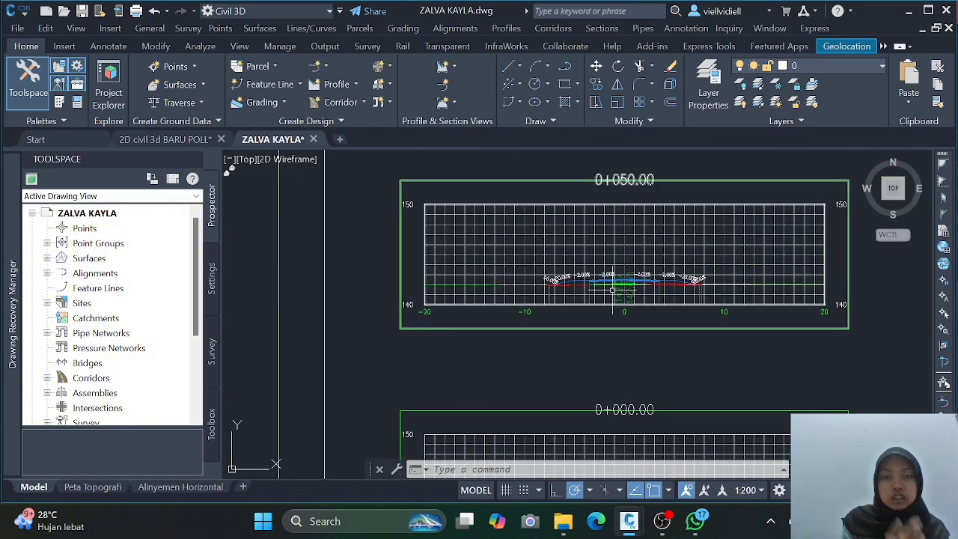
scroll(613, 294, up, 2)
scroll(579, 319, up, 4)
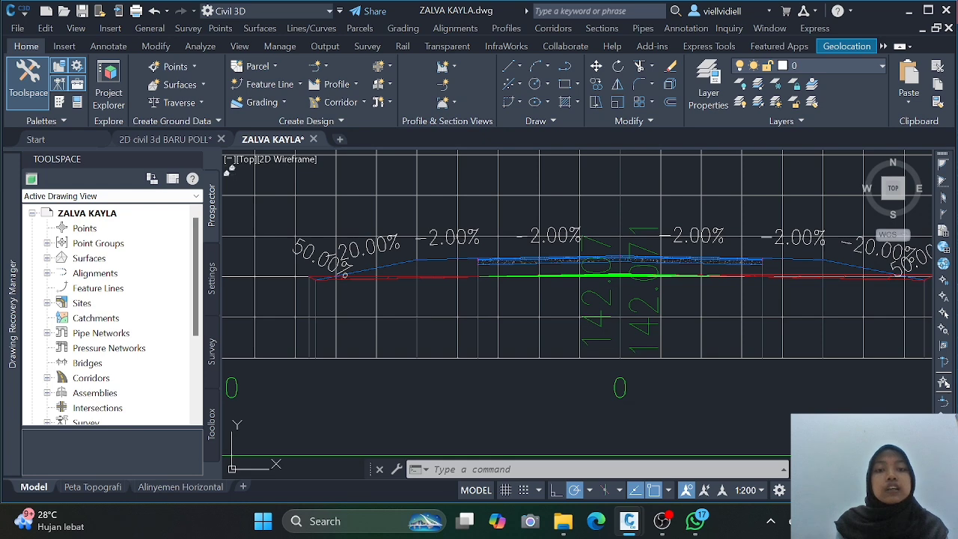
middle_drag(525, 279, 684, 373)
click(594, 284)
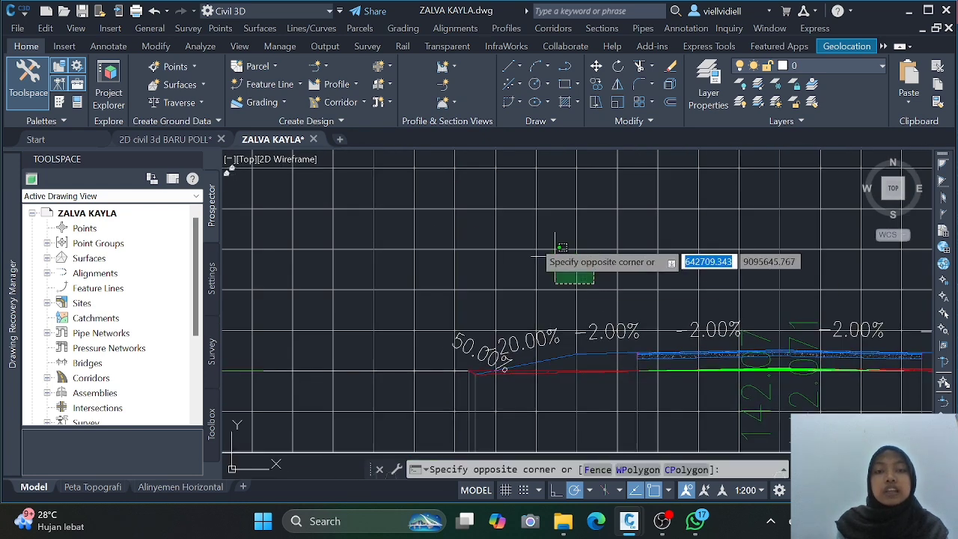
click(529, 238)
right_click(528, 237)
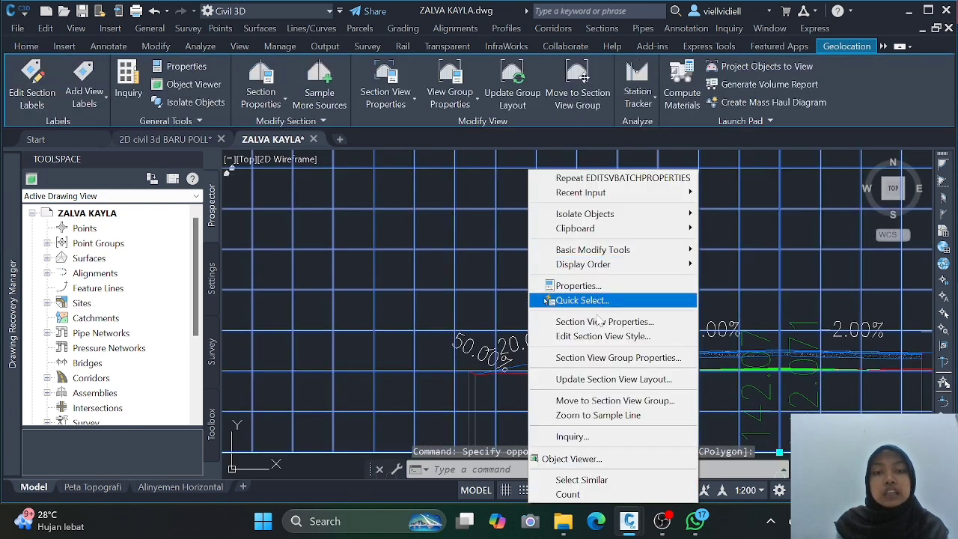
click(625, 359)
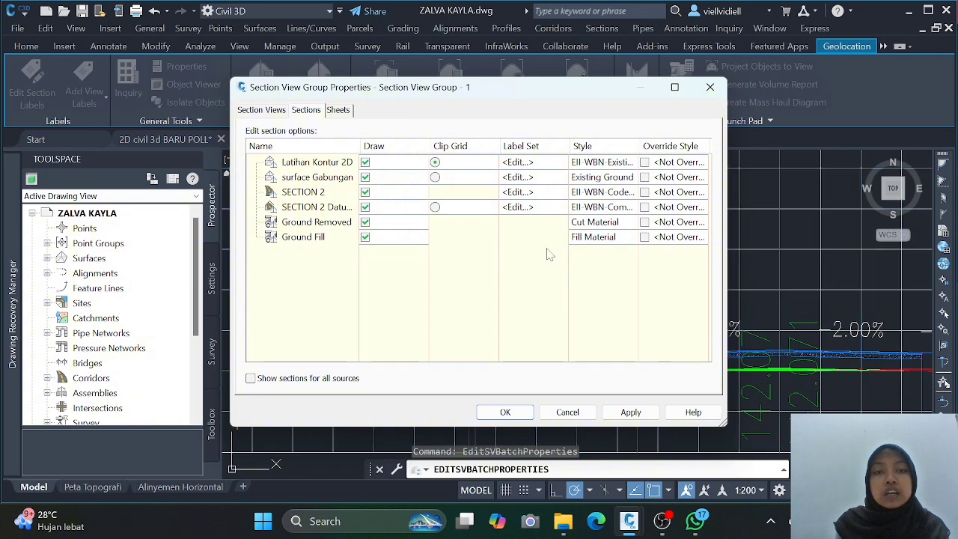
click(611, 237)
click(526, 247)
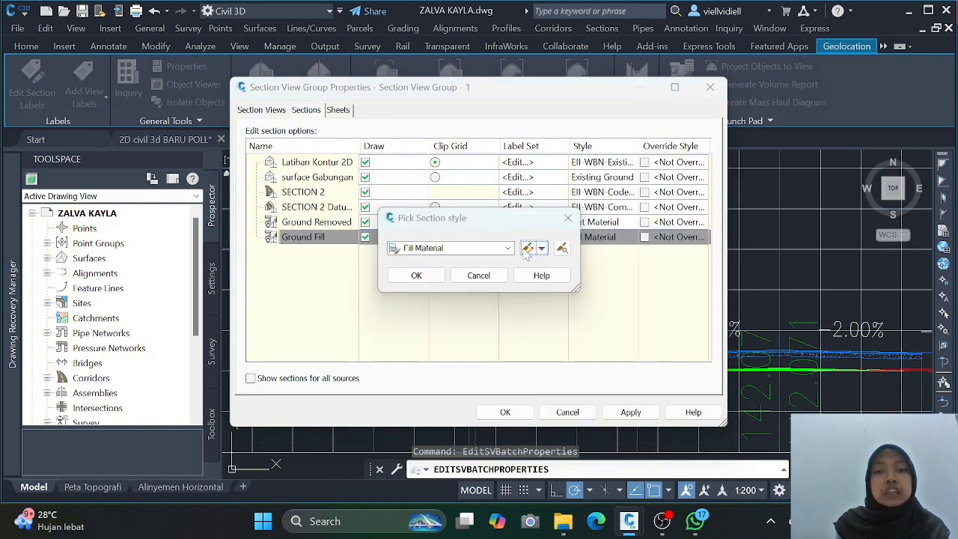
click(402, 360)
click(402, 362)
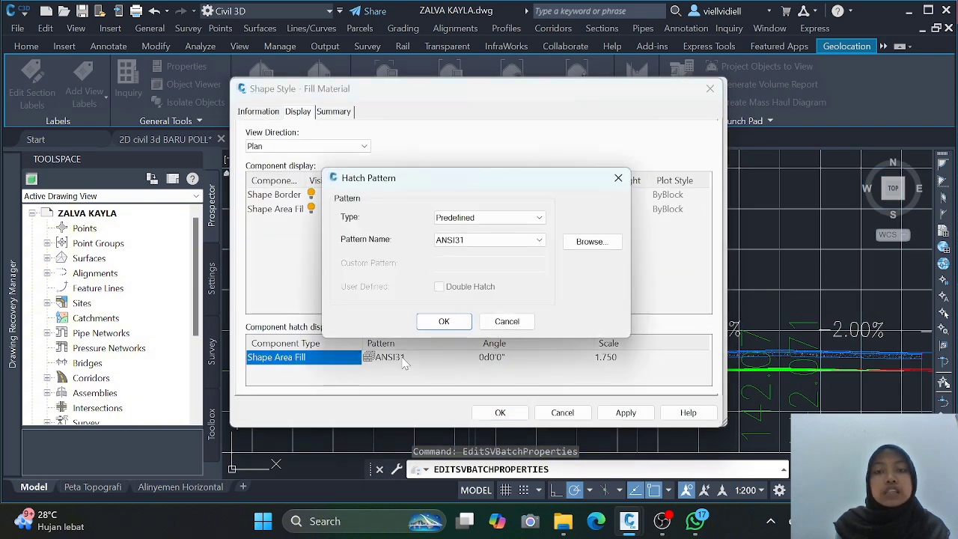
click(618, 178)
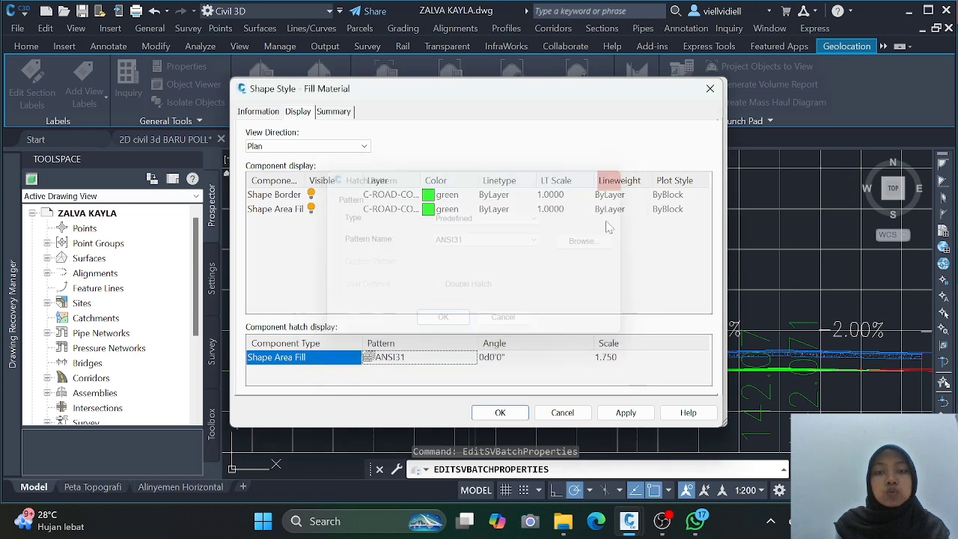
click(522, 359)
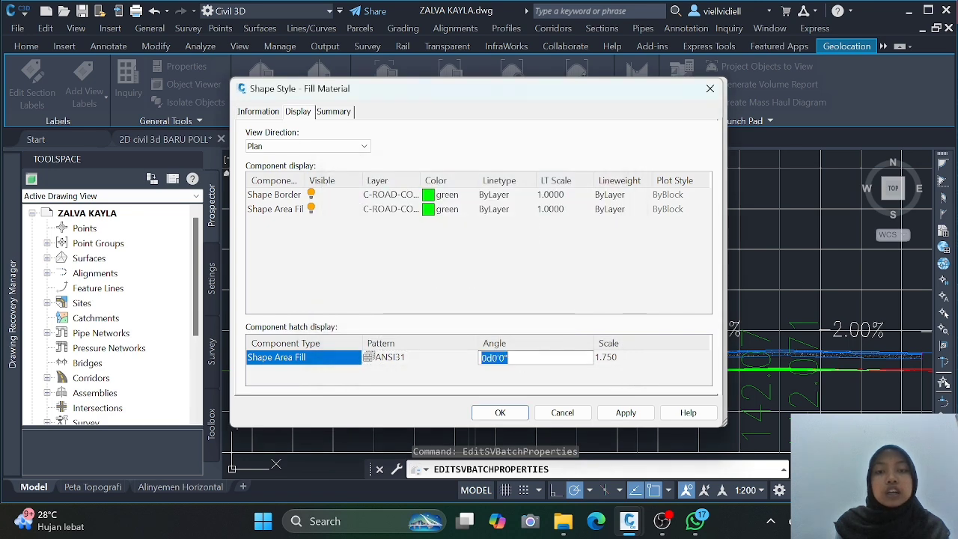
click(551, 383)
click(612, 359)
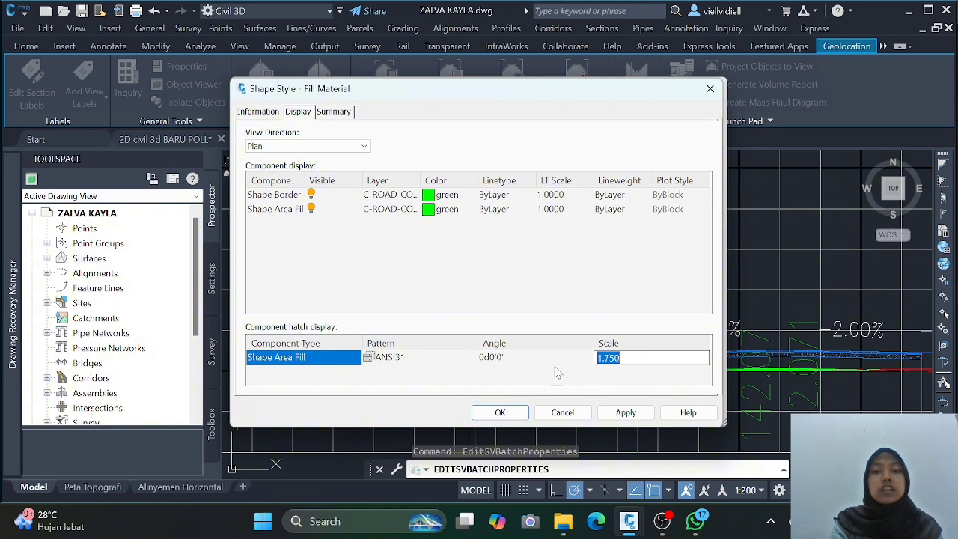
click(531, 359)
- Switch the Fill Material style to the Section view direction and set its area fill hatch angle to 90
click(333, 146)
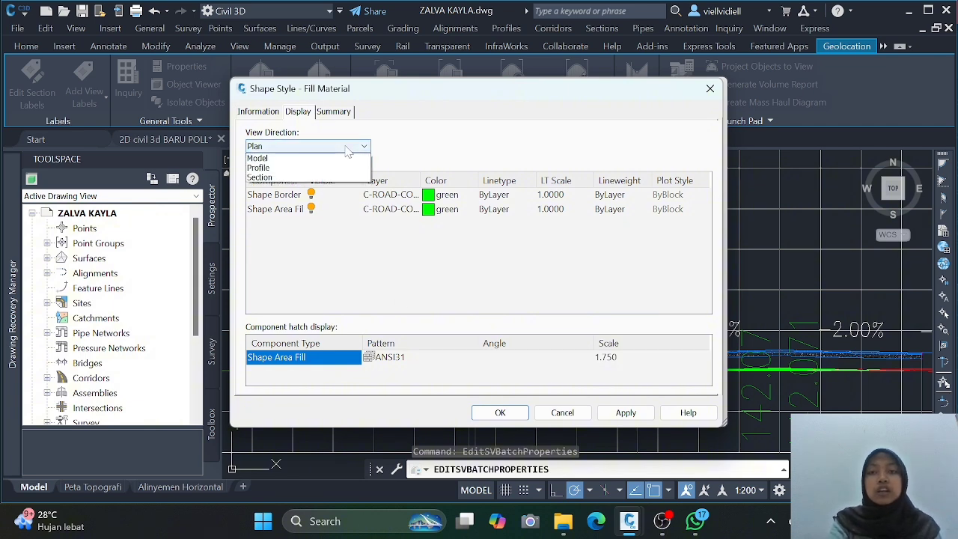
click(332, 187)
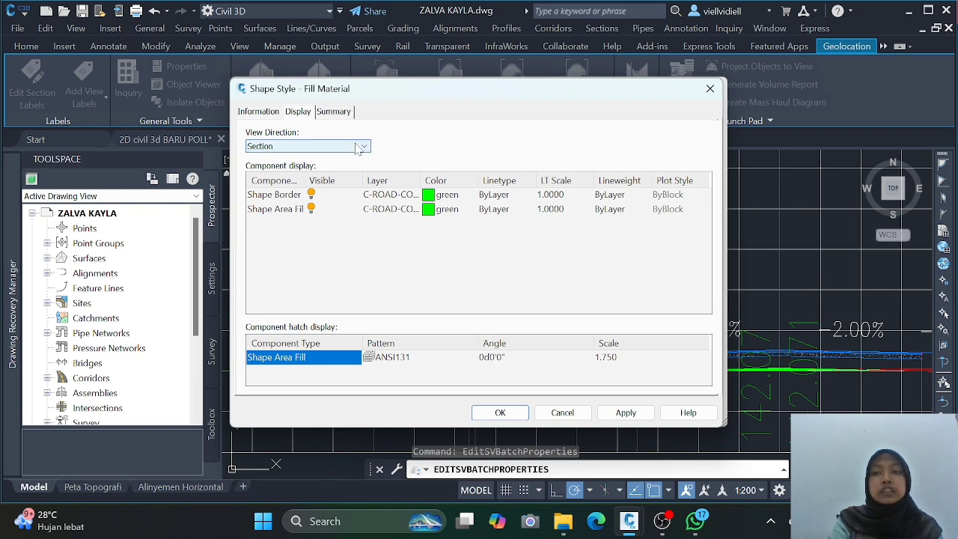
click(604, 357)
click(542, 359)
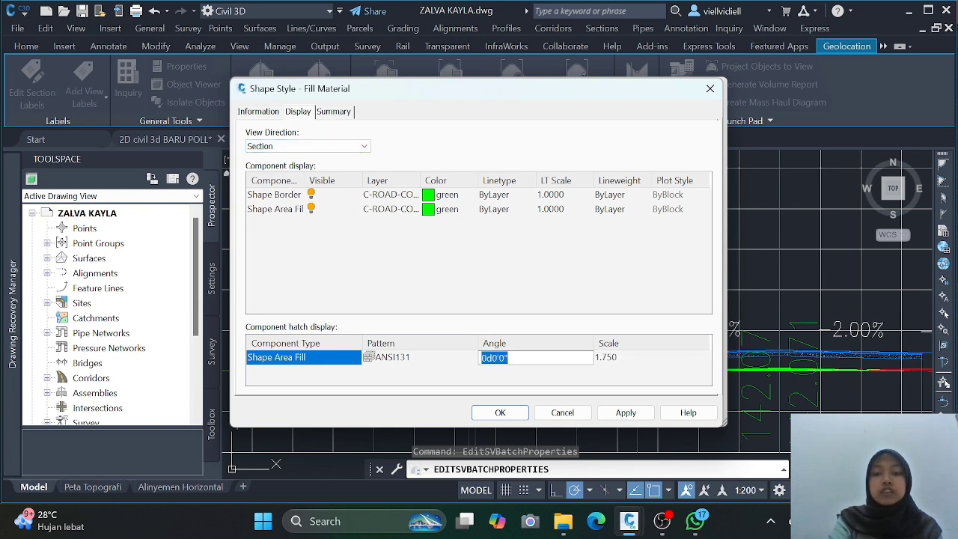
text(0)
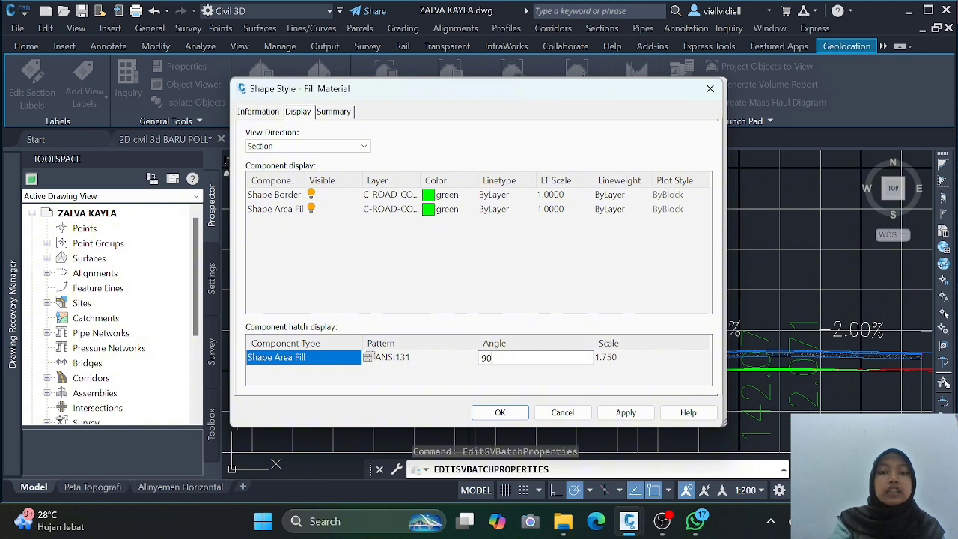
- Choose the predefined ANSI31 pattern for the Fill Material area fill hatch
click(422, 357)
click(590, 242)
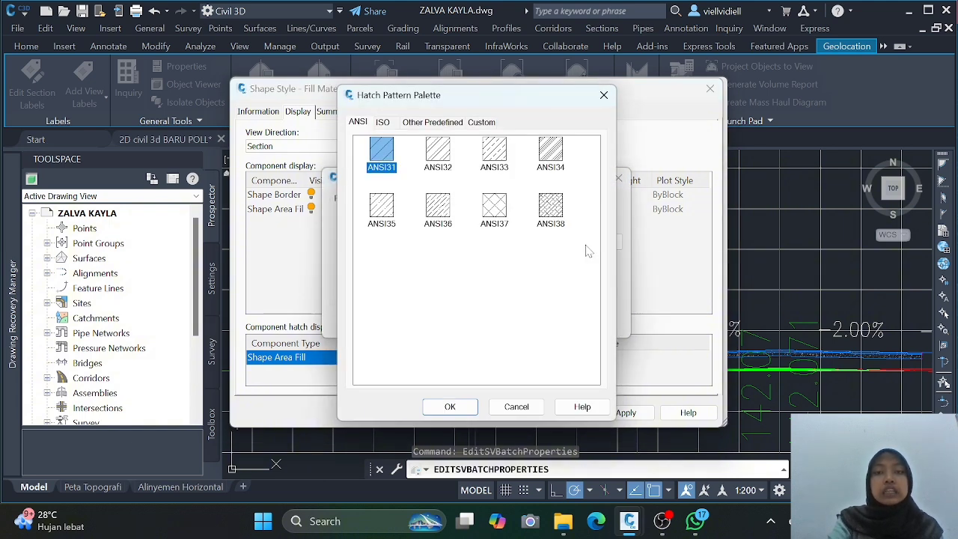
click(441, 154)
click(383, 154)
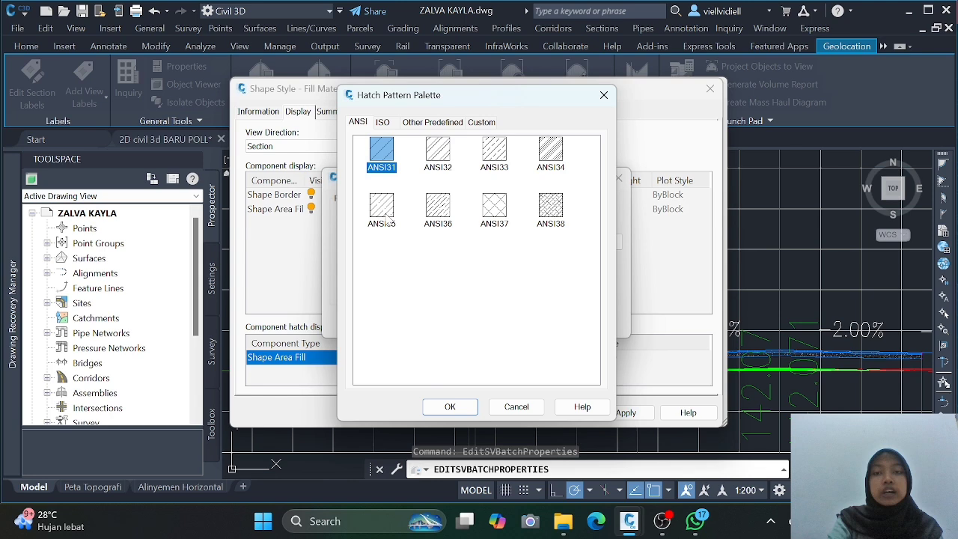
click(447, 406)
click(443, 321)
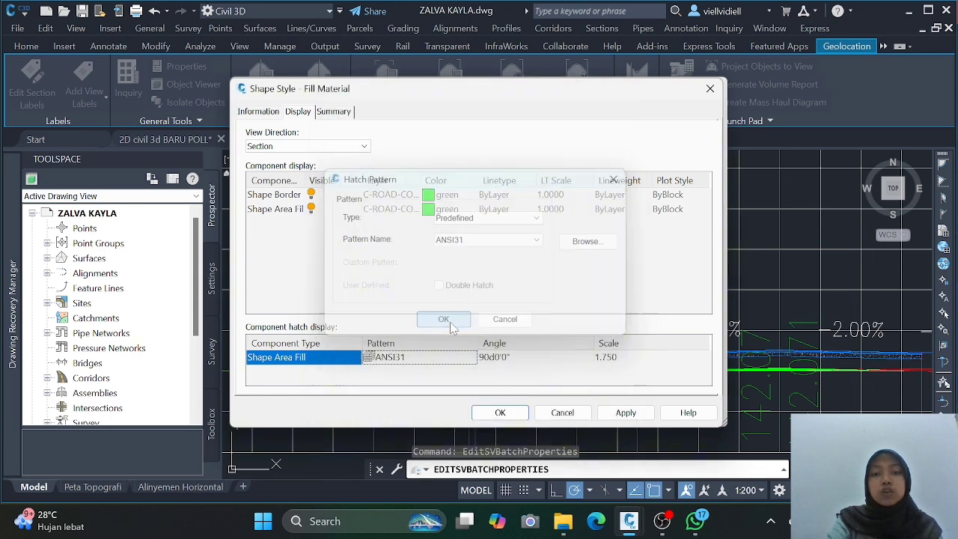
- Set the Fill Material area fill hatch scale to 0.25 and apply the style to the section view group
click(603, 357)
text(0.25)
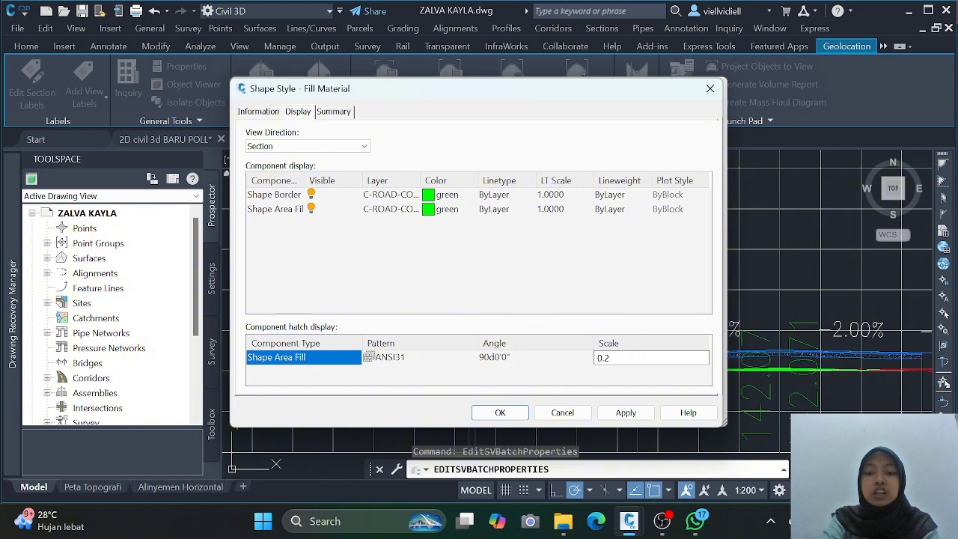
click(624, 413)
click(501, 413)
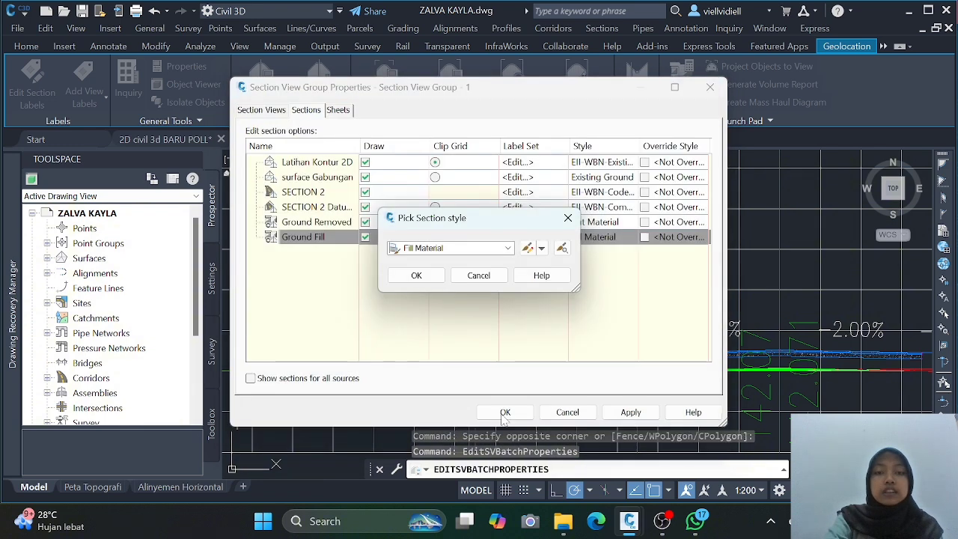
click(416, 275)
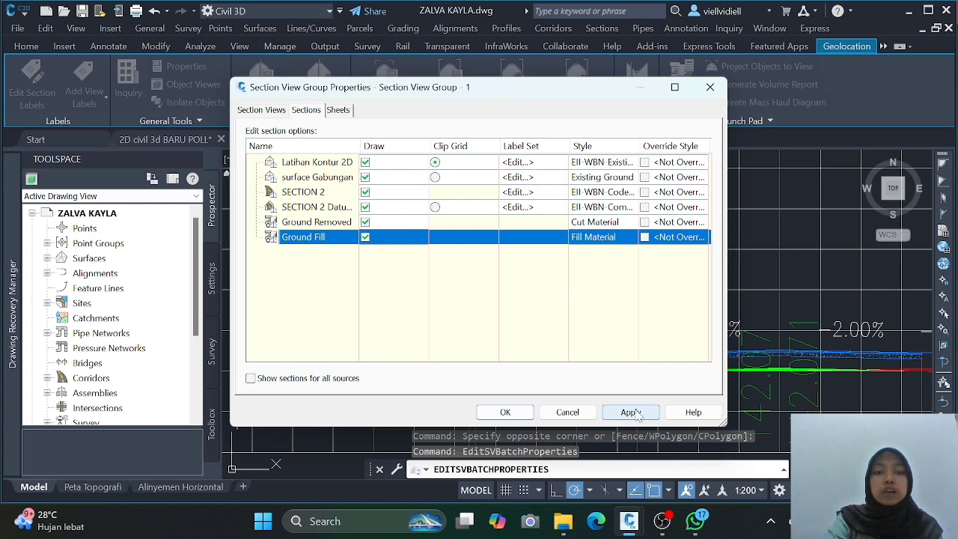
click(631, 412)
click(504, 412)
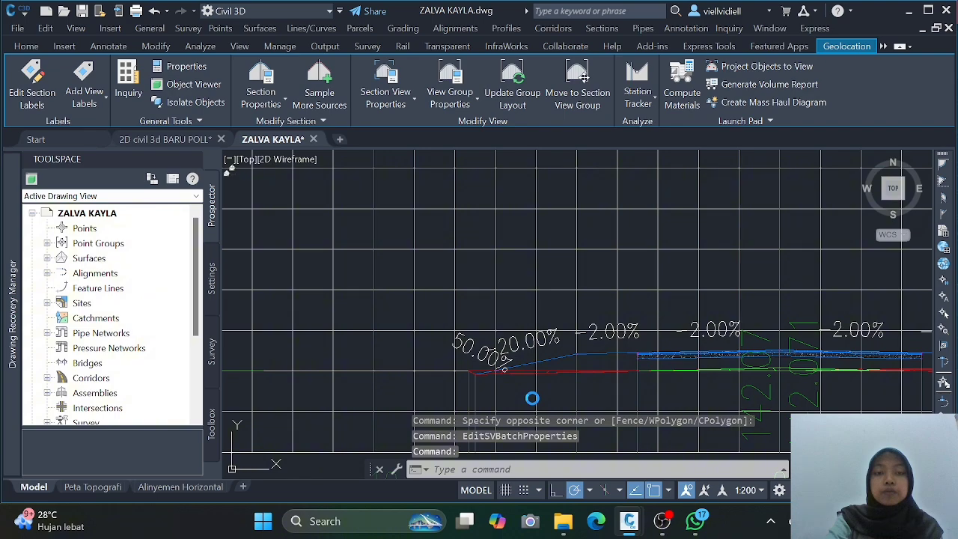
key(Escape)
- Examine the fill hatching below the pavement layers in the section with the 142.063 elevation label
scroll(504, 366, down, 10)
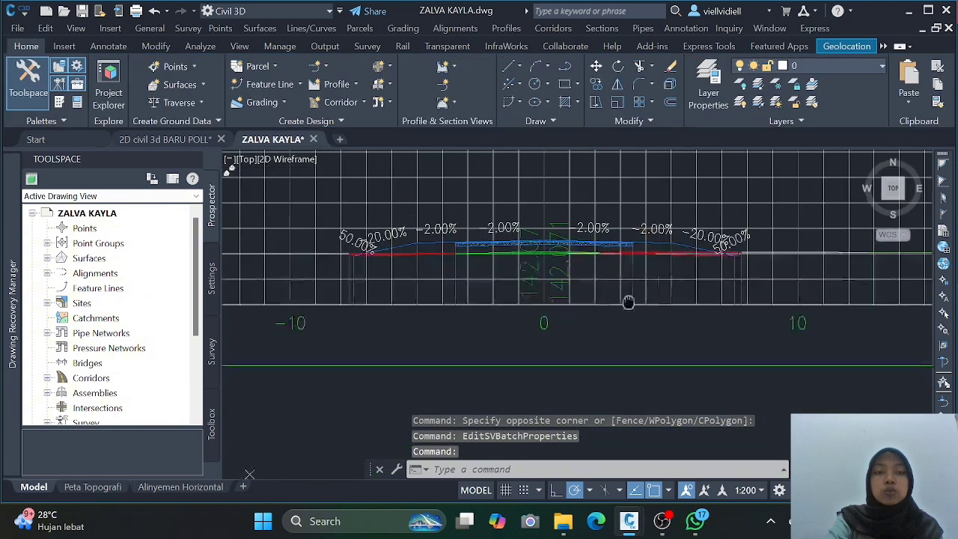
scroll(483, 247, down, 2)
middle_drag(561, 362, 476, 239)
scroll(818, 233, up, 4)
middle_drag(818, 233, 641, 336)
scroll(561, 307, up, 2)
scroll(561, 307, up, 2)
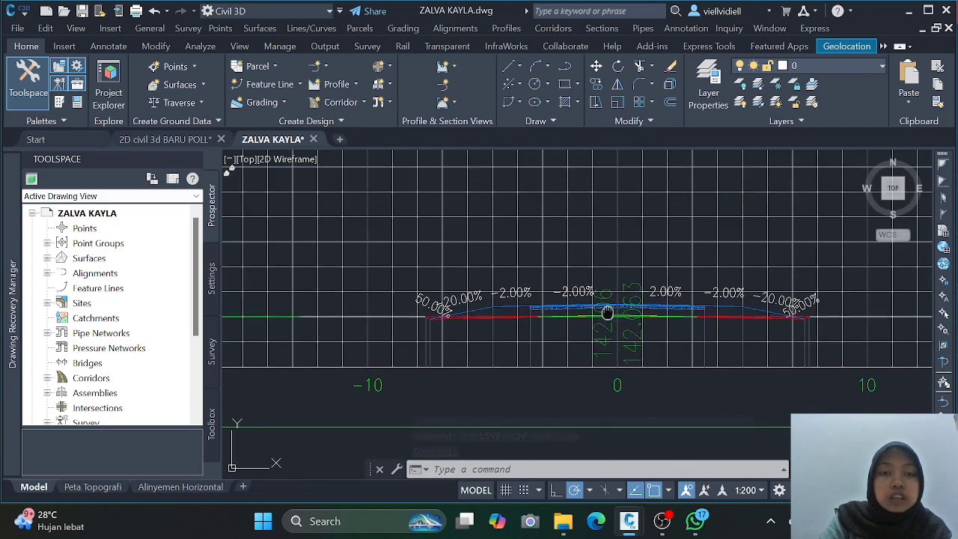
scroll(606, 312, up, 2)
scroll(607, 312, up, 3)
scroll(628, 297, down, 2)
scroll(673, 327, down, 1)
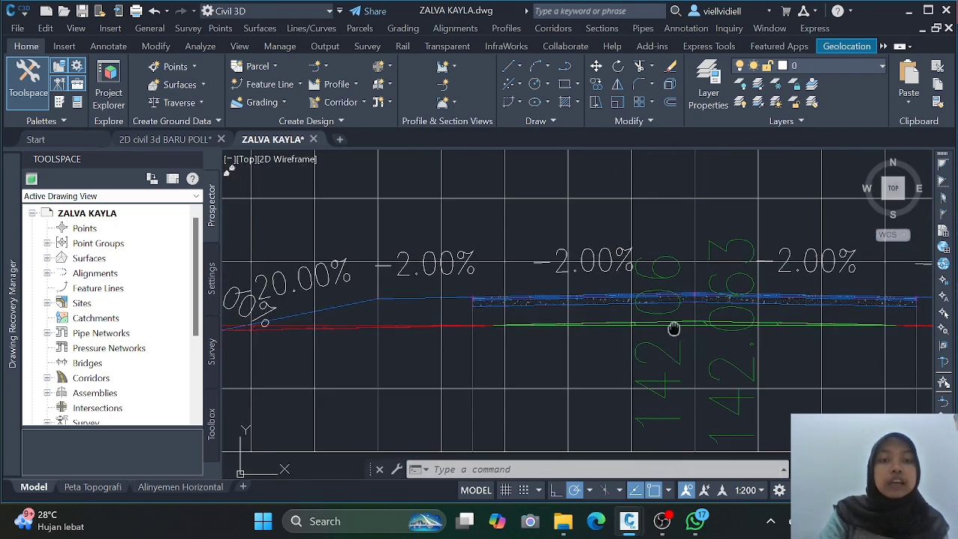
middle_drag(673, 327, 763, 271)
- Inspect the fill hatching in the section with the 142.056 elevation label and return to the 0+050.00 section
scroll(762, 368, down, 2)
scroll(765, 370, down, 2)
scroll(687, 439, down, 2)
scroll(584, 337, down, 2)
scroll(573, 331, up, 7)
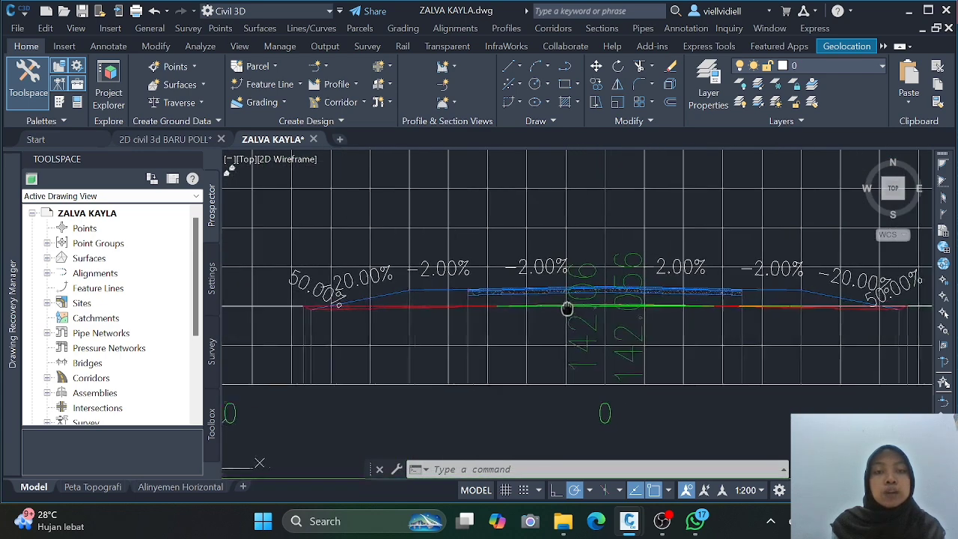
scroll(597, 316, up, 6)
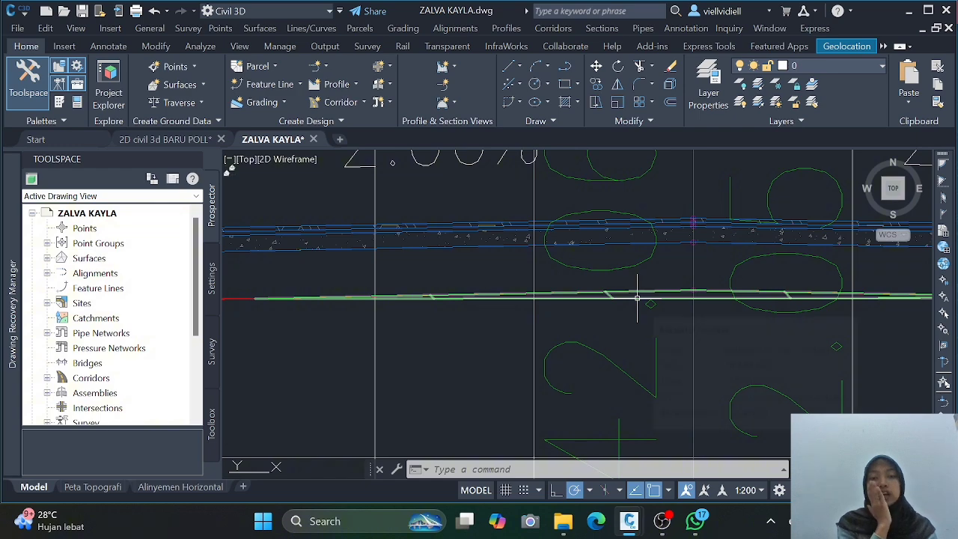
scroll(496, 291, down, 5)
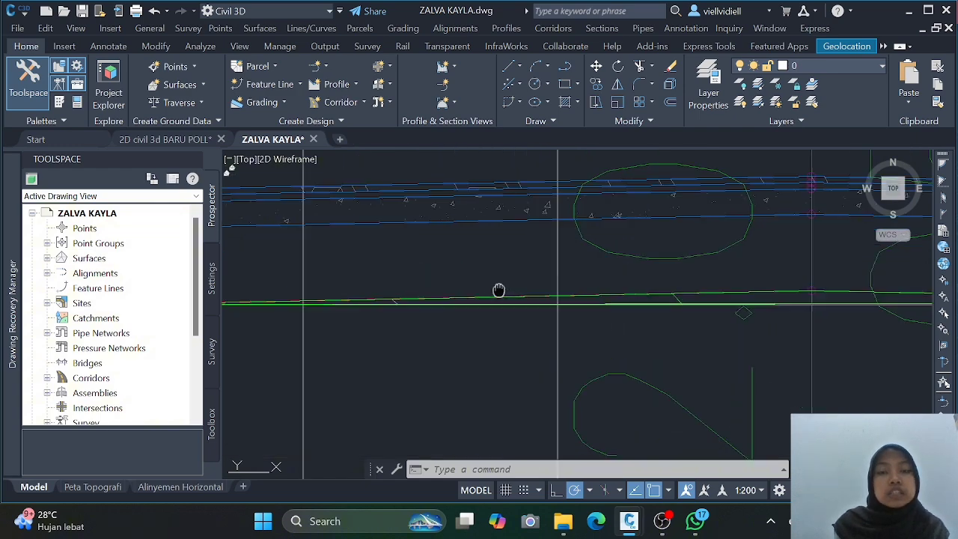
scroll(671, 314, down, 8)
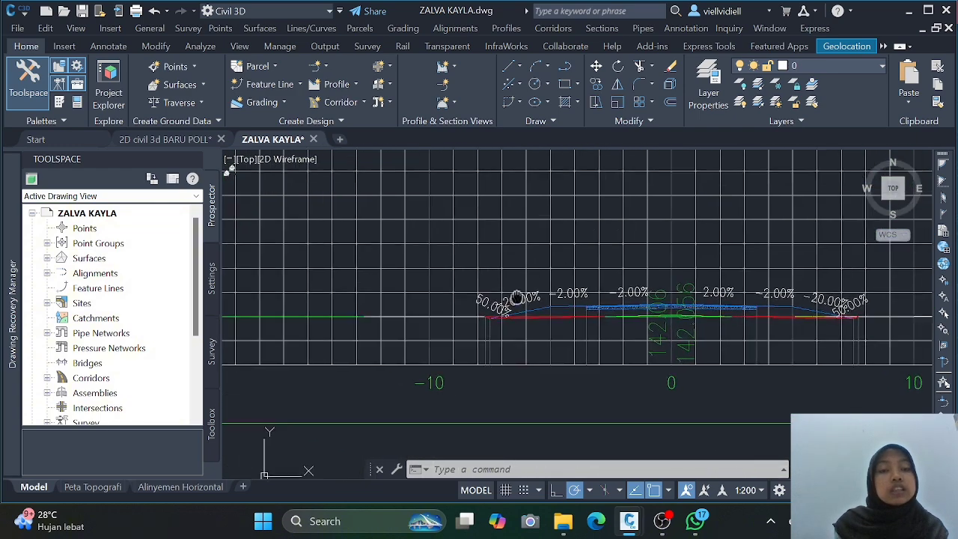
middle_drag(391, 303, 808, 305)
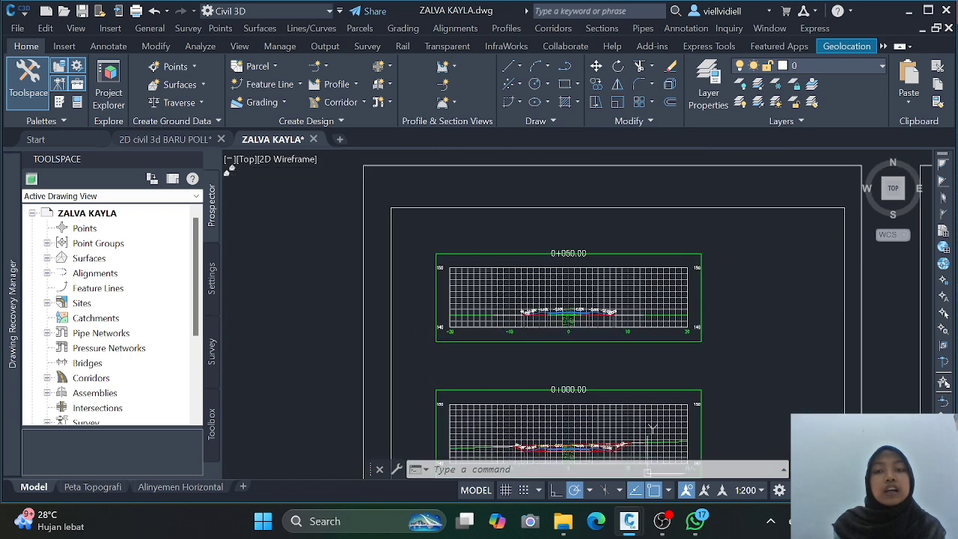
scroll(527, 299, up, 2)
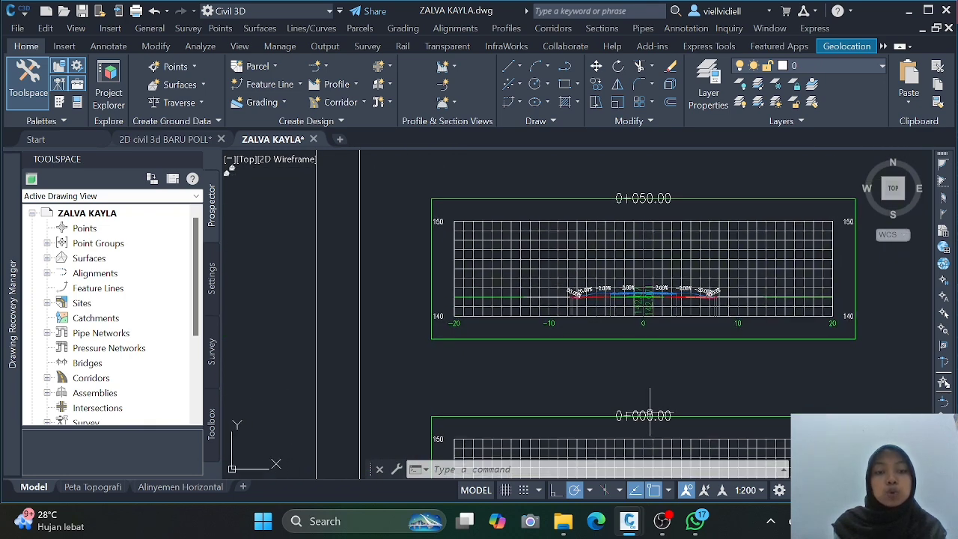
- Open the computed materials of the sample line group and rename the existing material list as CUT & FILL
scroll(607, 353, down, 9)
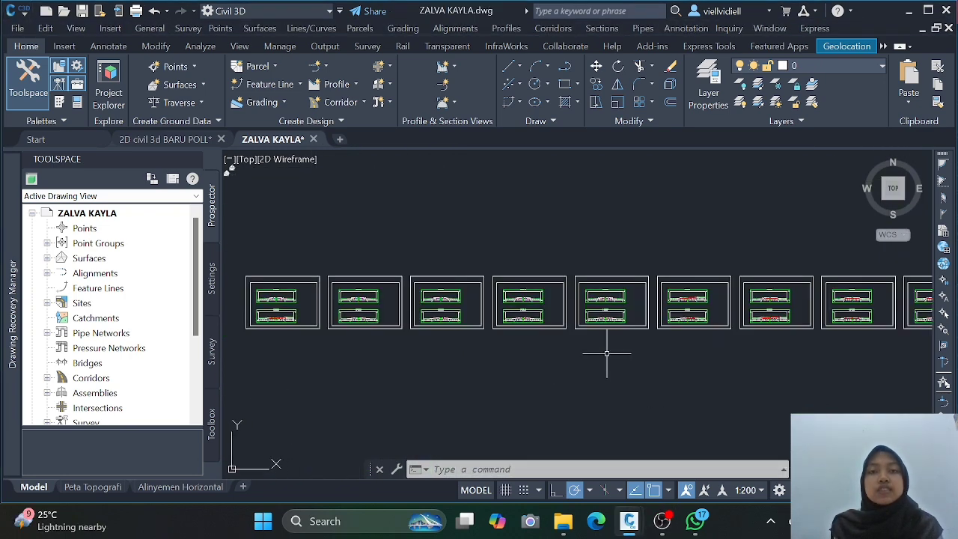
click(601, 28)
click(646, 145)
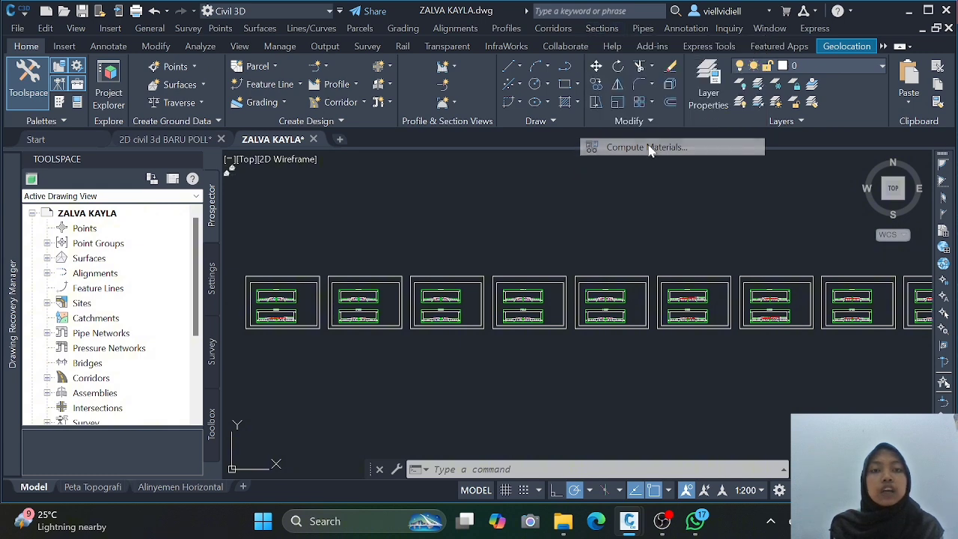
click(414, 298)
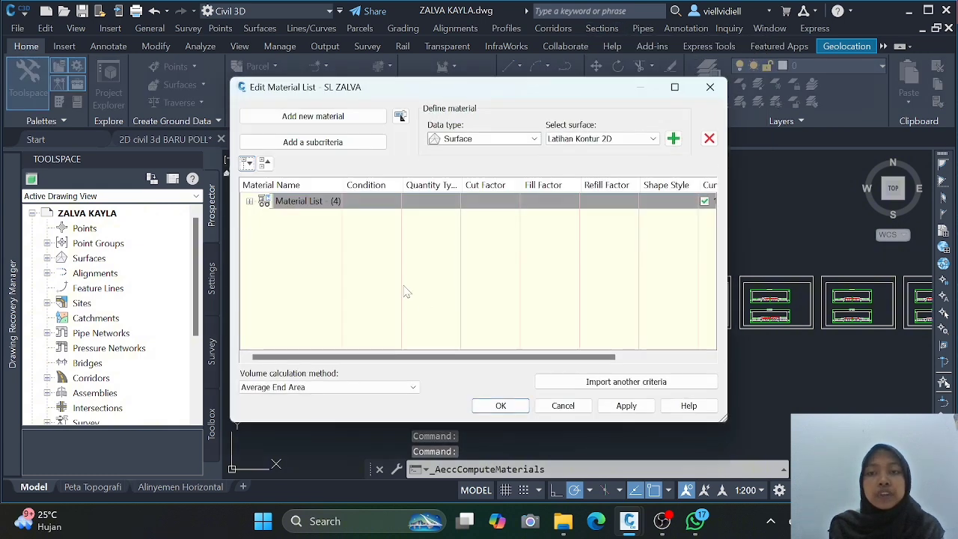
click(323, 200)
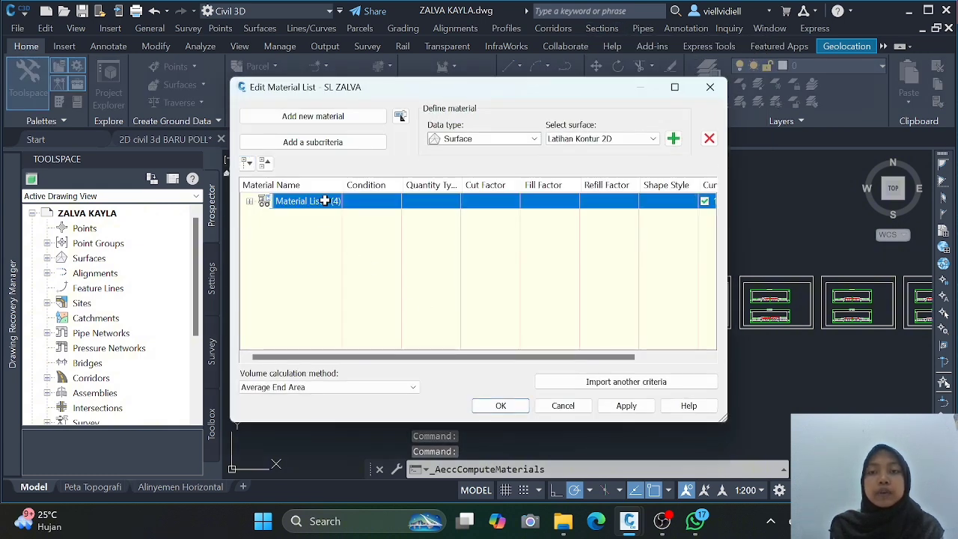
key(BackSpace)
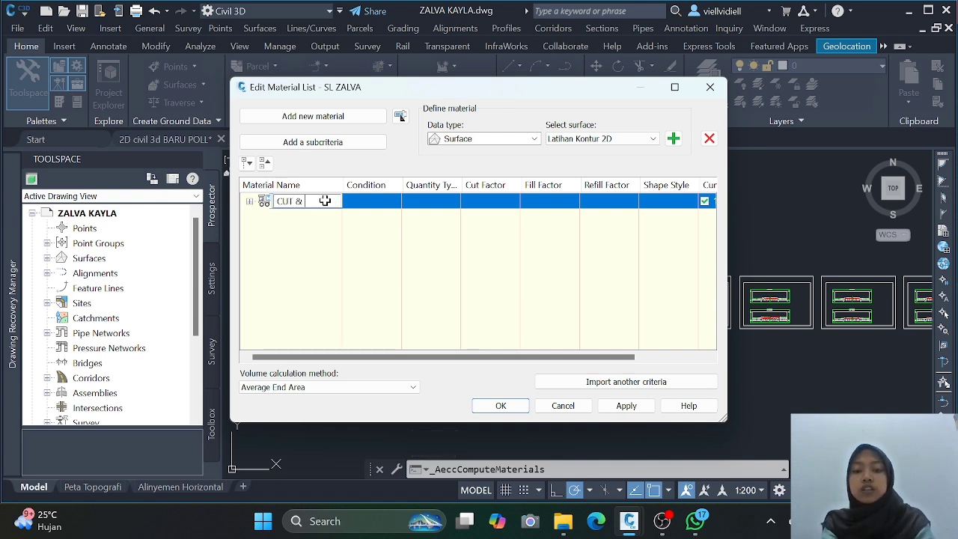
- Start importing another quantity takeoff criteria, choose Material List, and open that criteria for editing
click(569, 385)
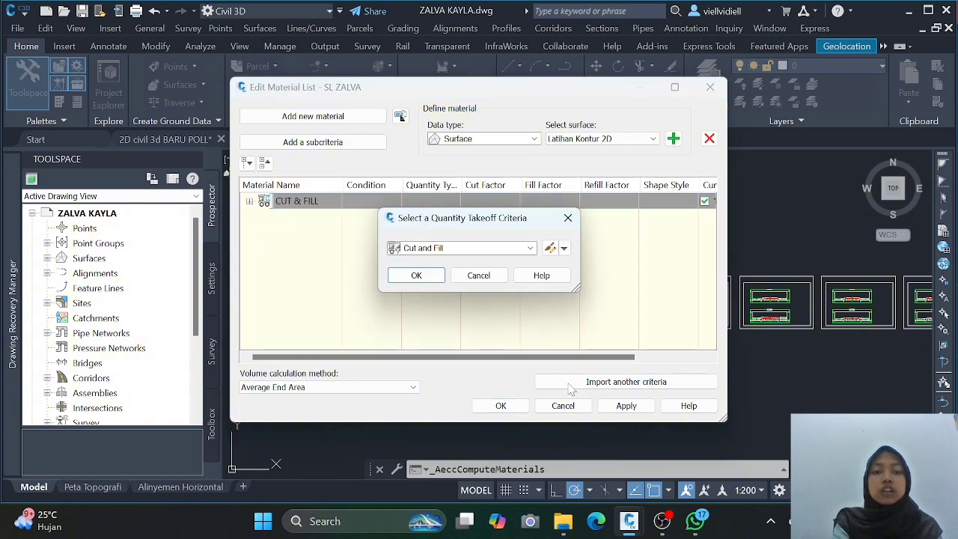
click(530, 248)
click(447, 290)
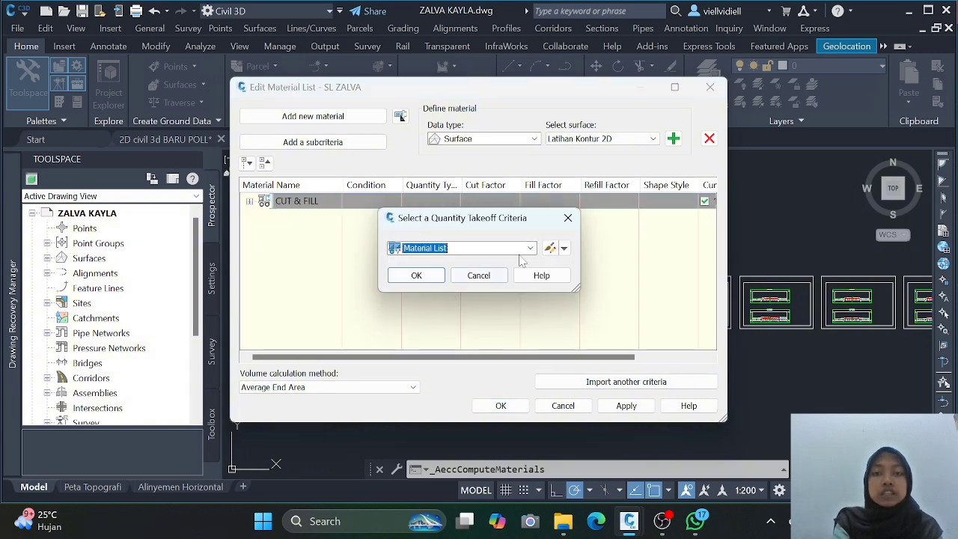
click(549, 247)
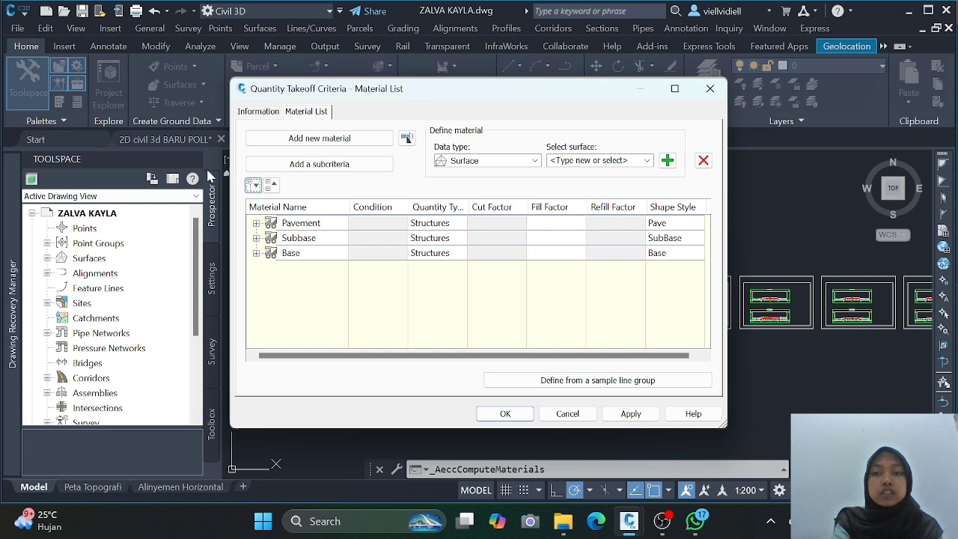
- Expand the Pavement material in the takeoff criteria and rename it as Pave 1
click(256, 223)
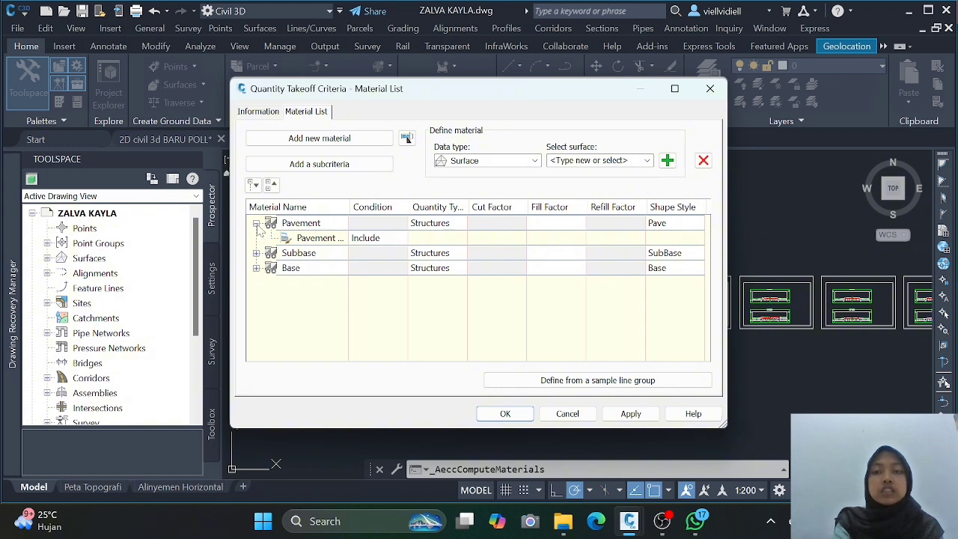
click(256, 223)
click(256, 223)
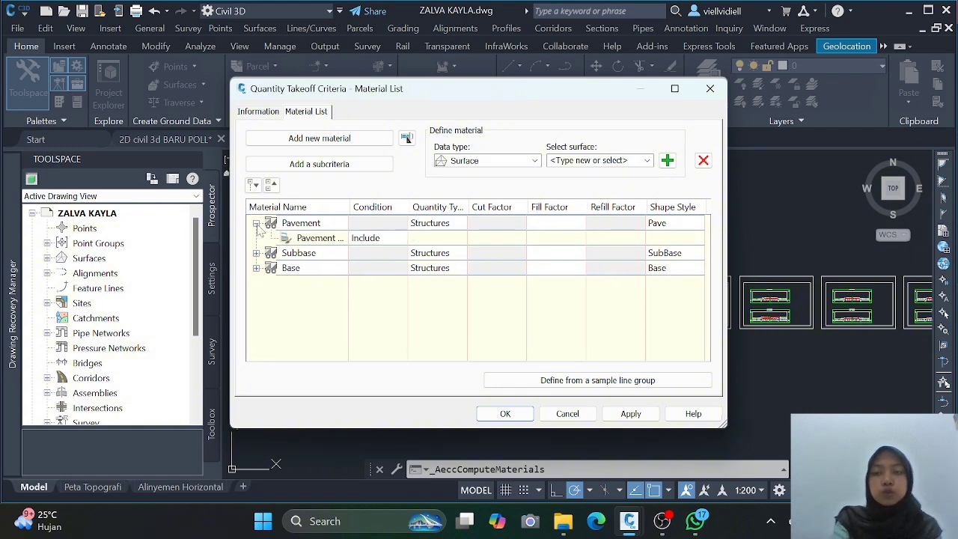
click(307, 225)
click(310, 222)
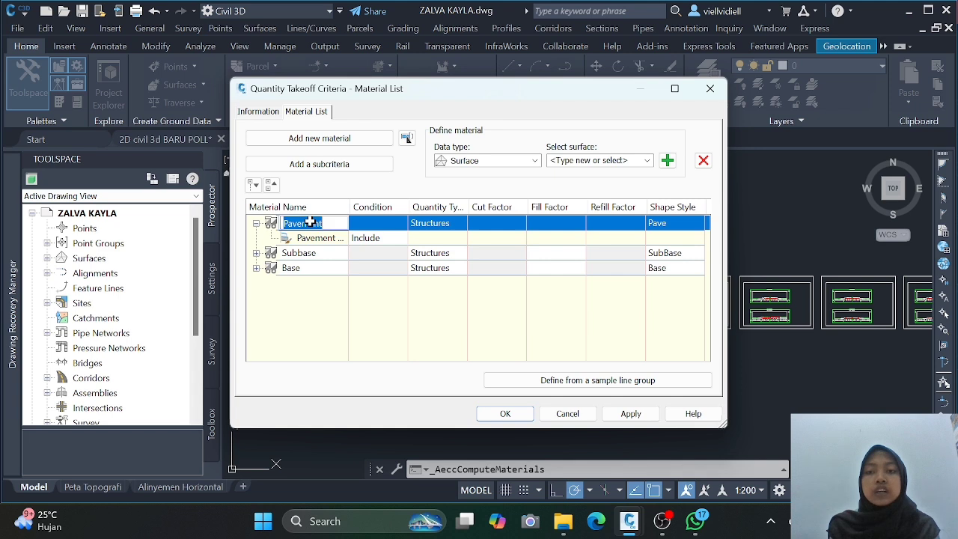
text(PA)
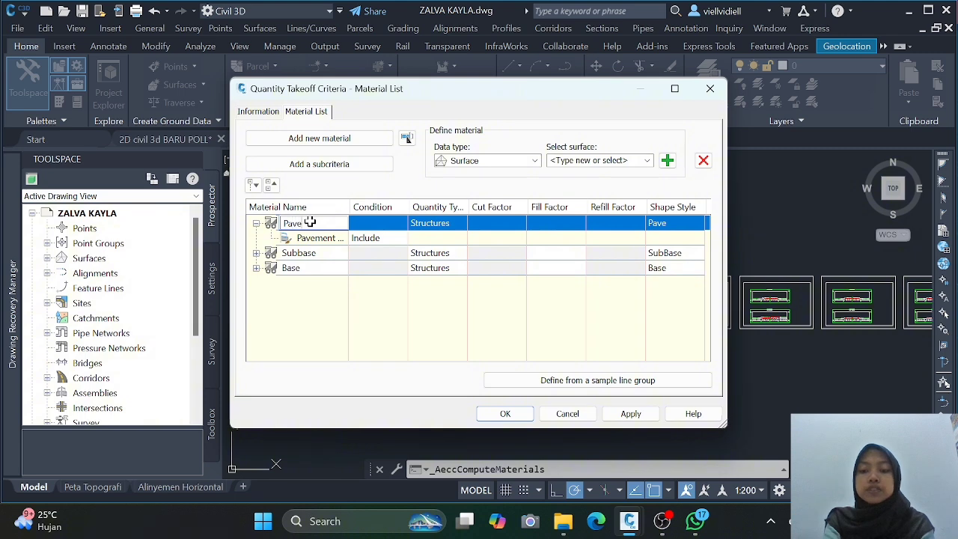
text(ve 1)
click(341, 299)
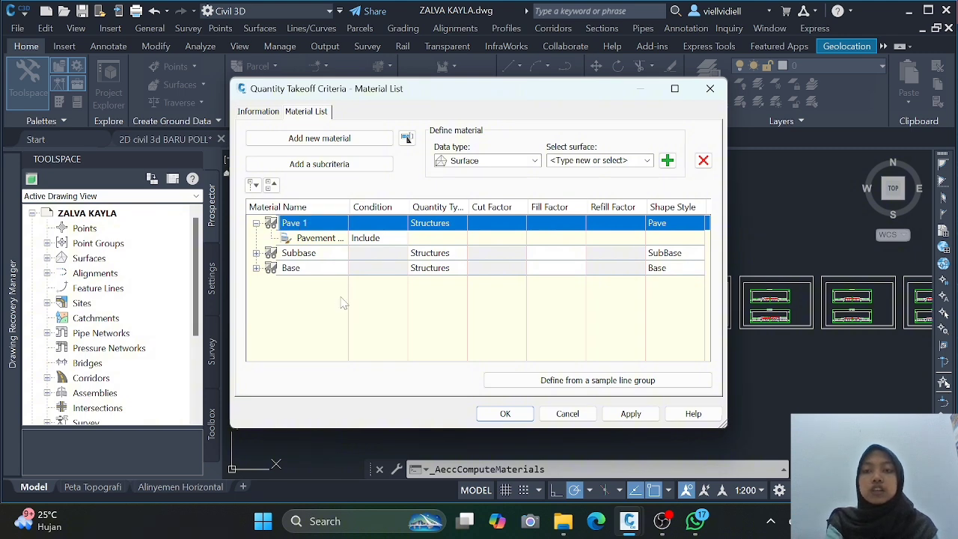
- Add the Pave1 corridor shape to the Pave 1 material
click(526, 161)
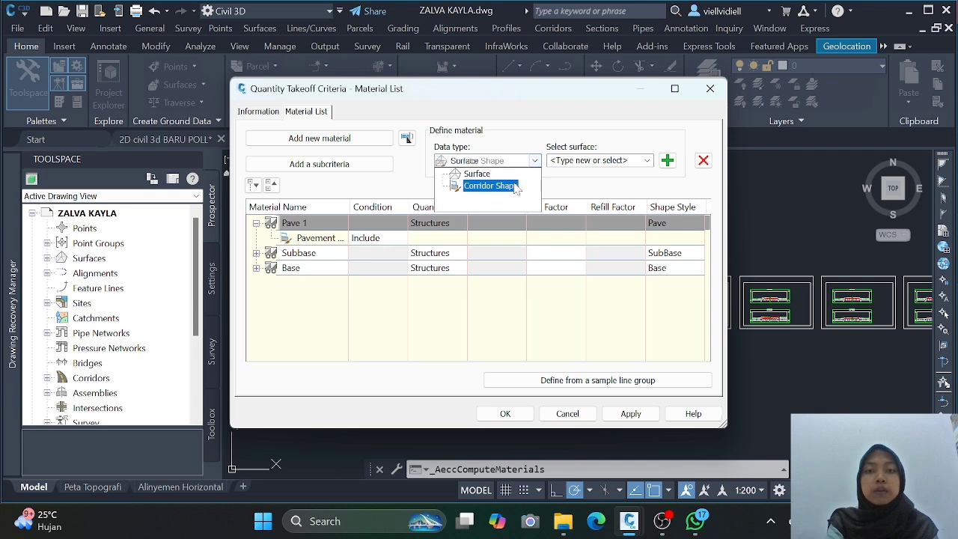
click(524, 186)
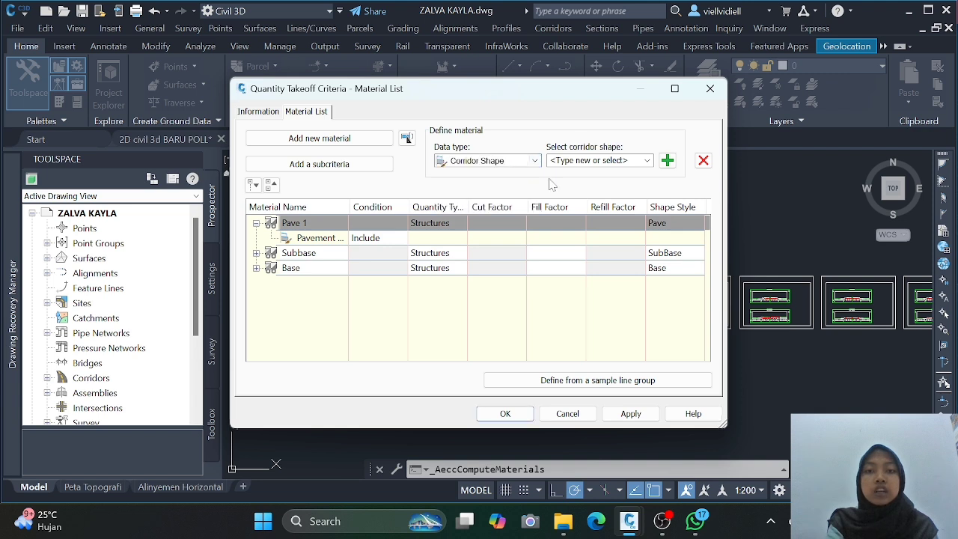
click(647, 165)
click(606, 184)
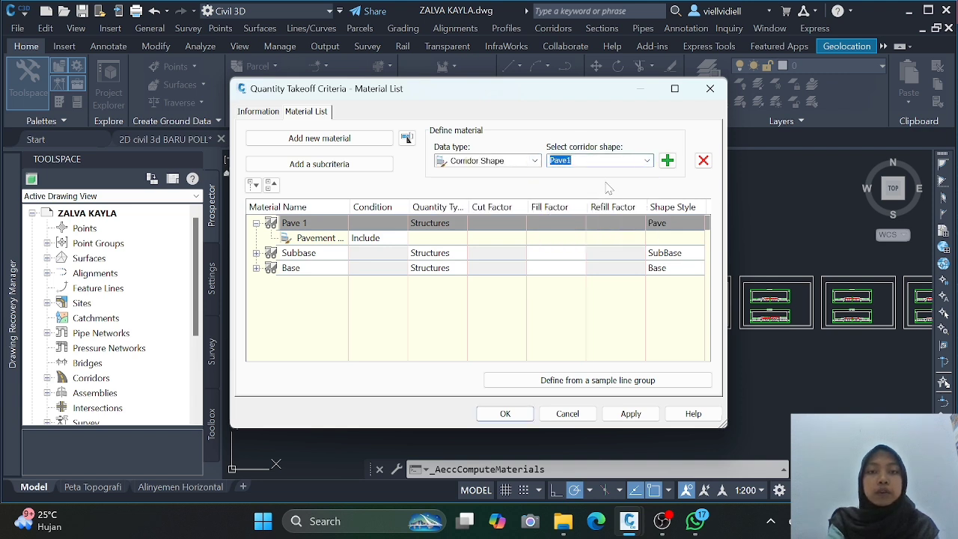
click(667, 161)
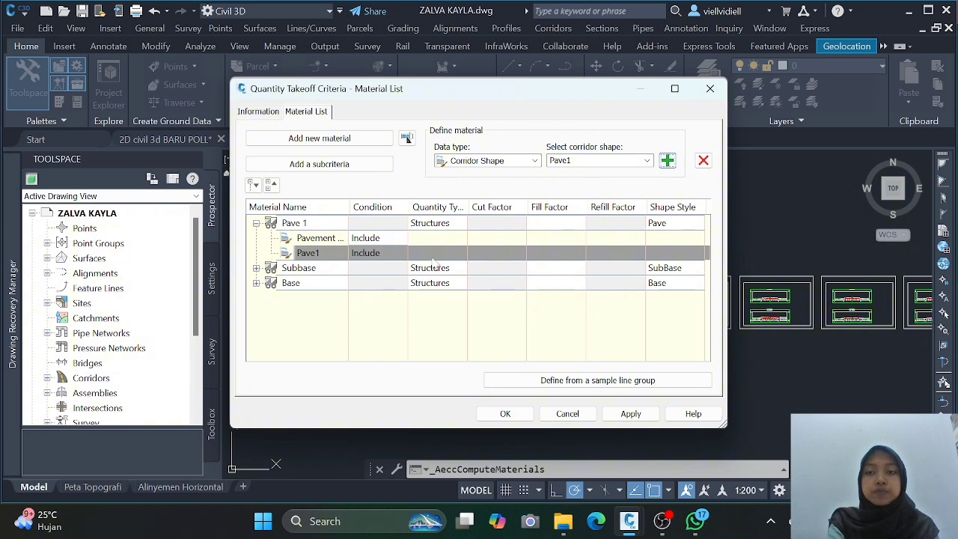
- Remove the original Pavement shape entry from the Pave 1 material
click(320, 238)
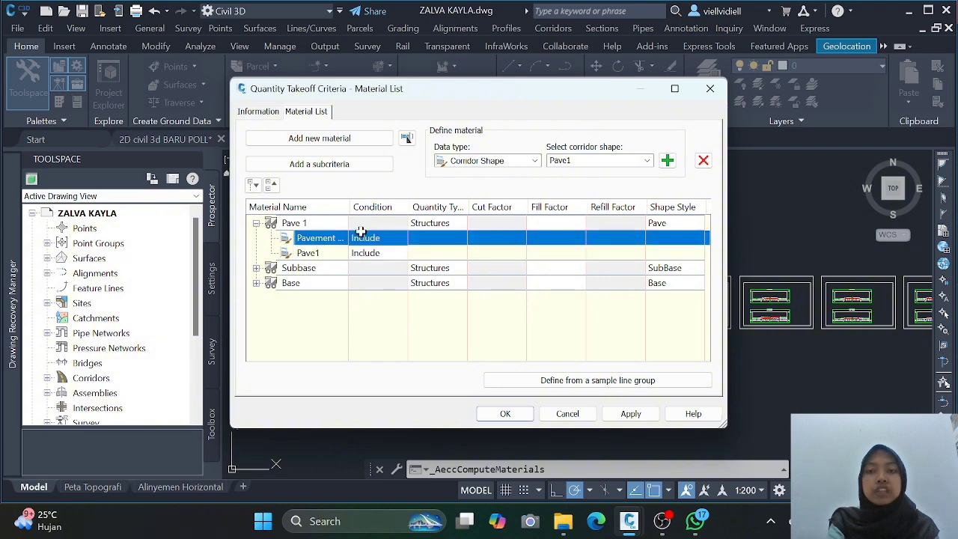
click(703, 162)
click(440, 317)
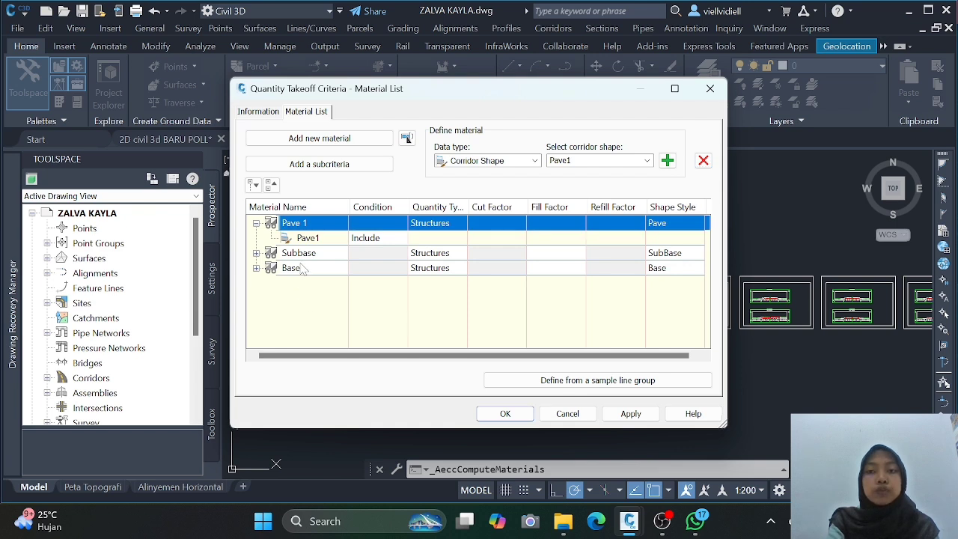
- Add a new material to the takeoff criteria and name it Pave 2
click(344, 141)
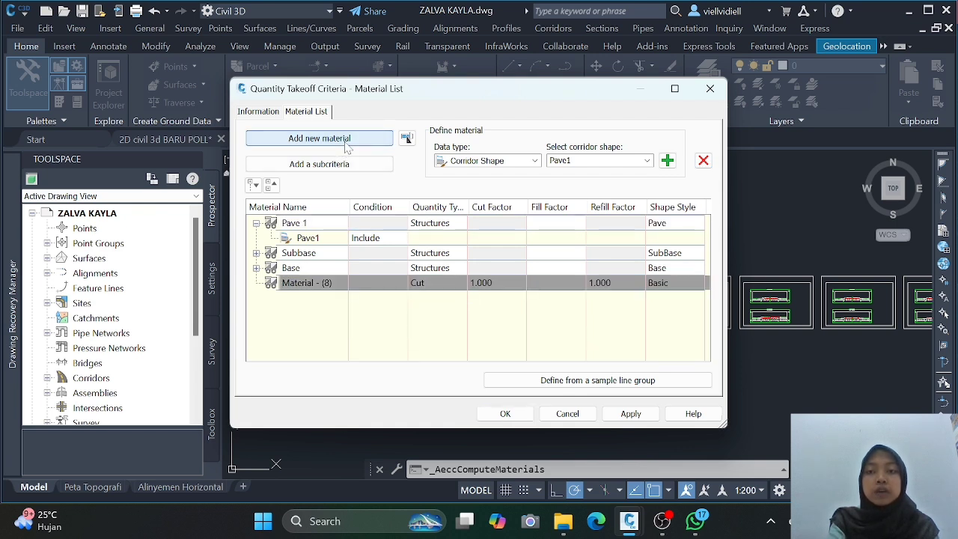
click(305, 284)
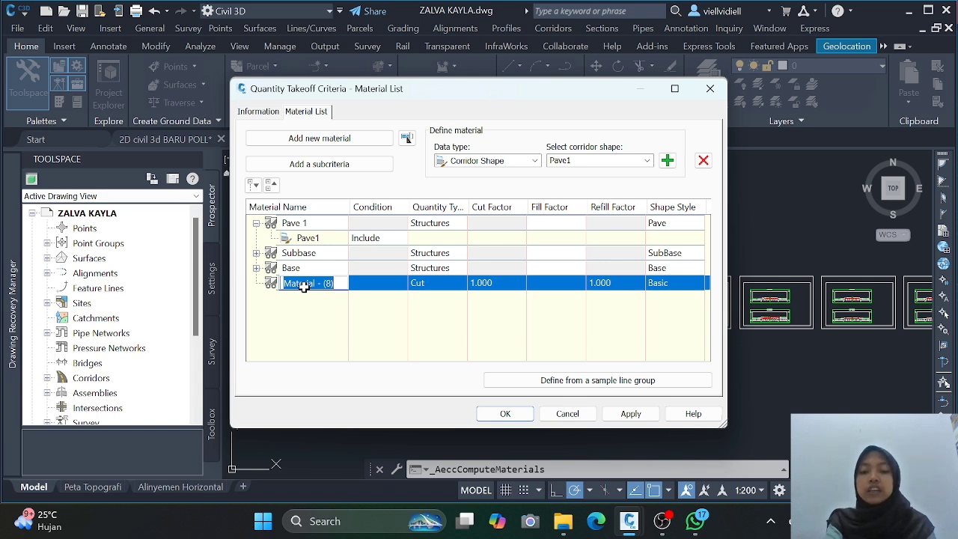
text(P)
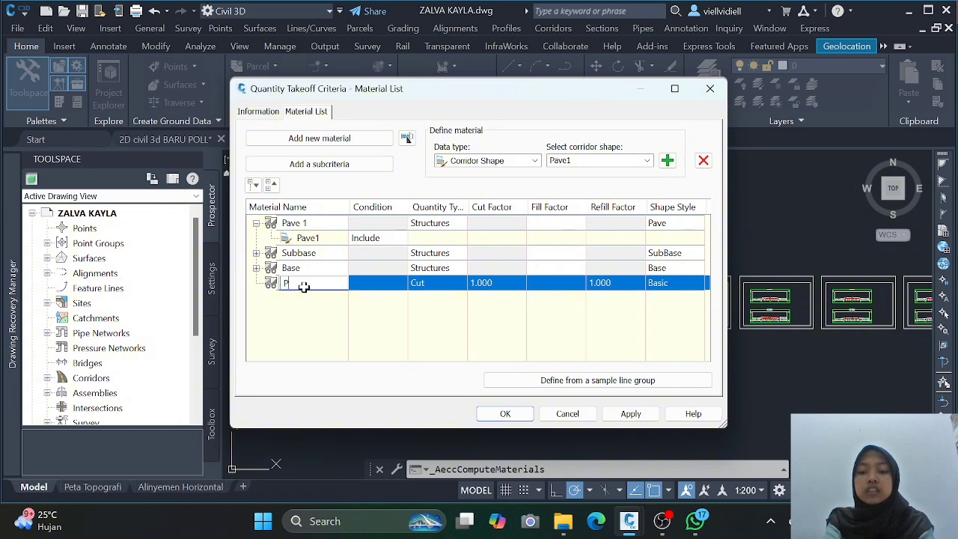
text(ave 2)
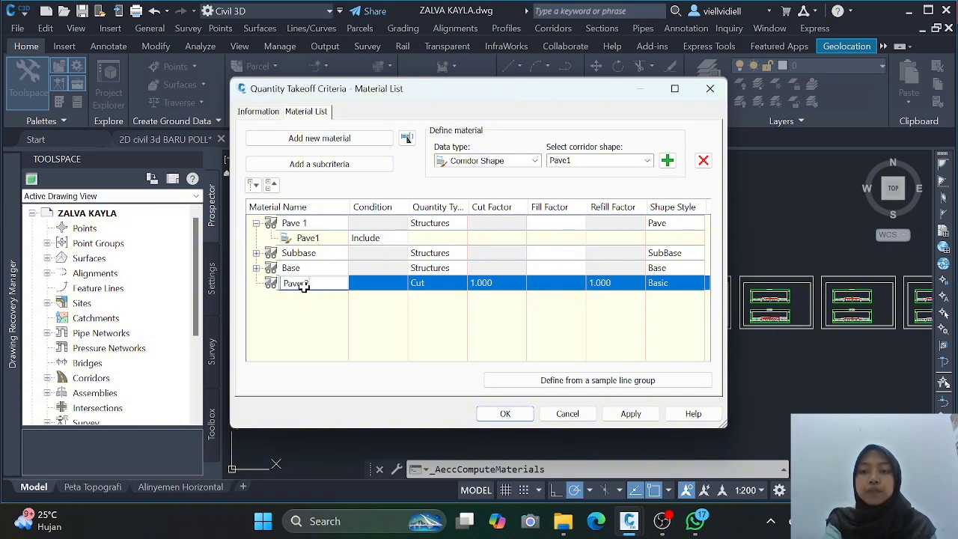
key(Return)
- Set the Pave 2 material's quantity type to Structures and its shape style to Pave2
click(433, 282)
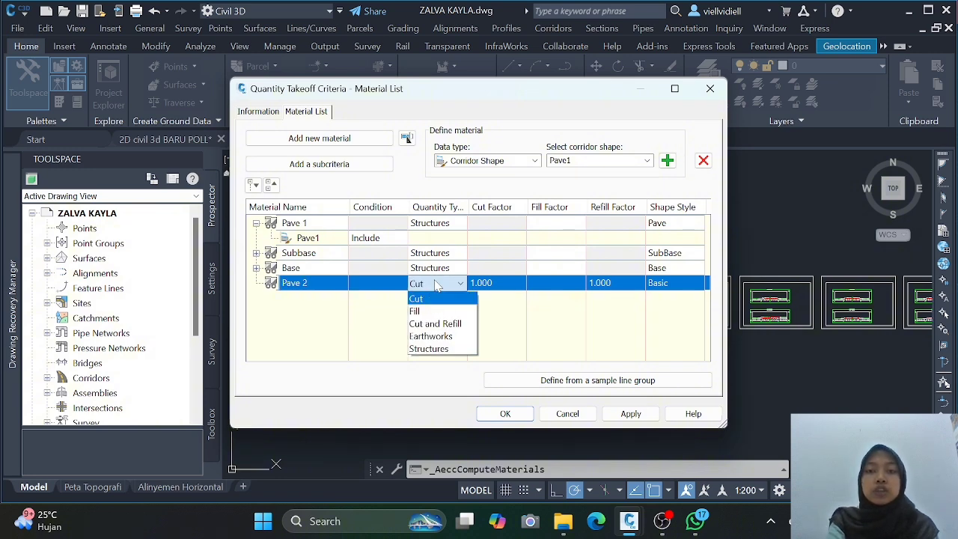
click(451, 349)
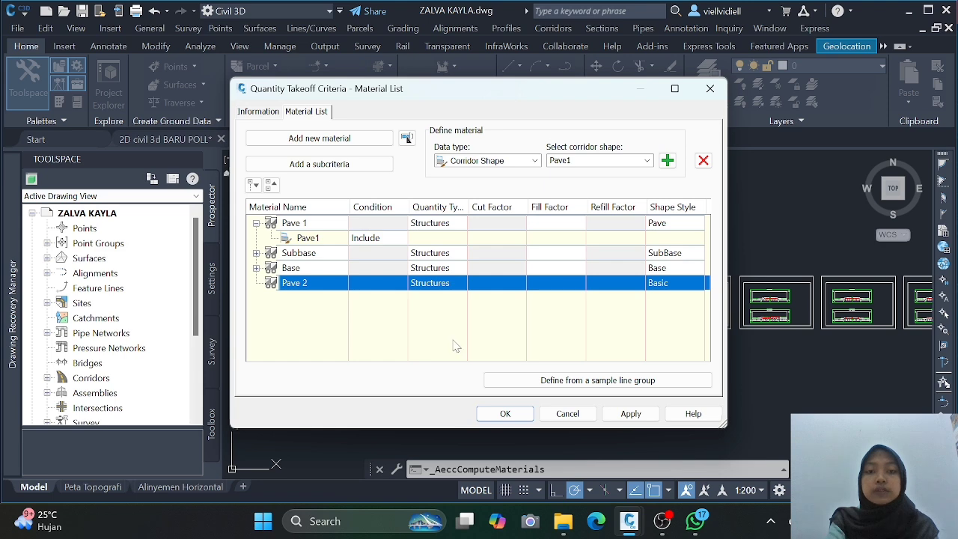
click(686, 282)
click(531, 247)
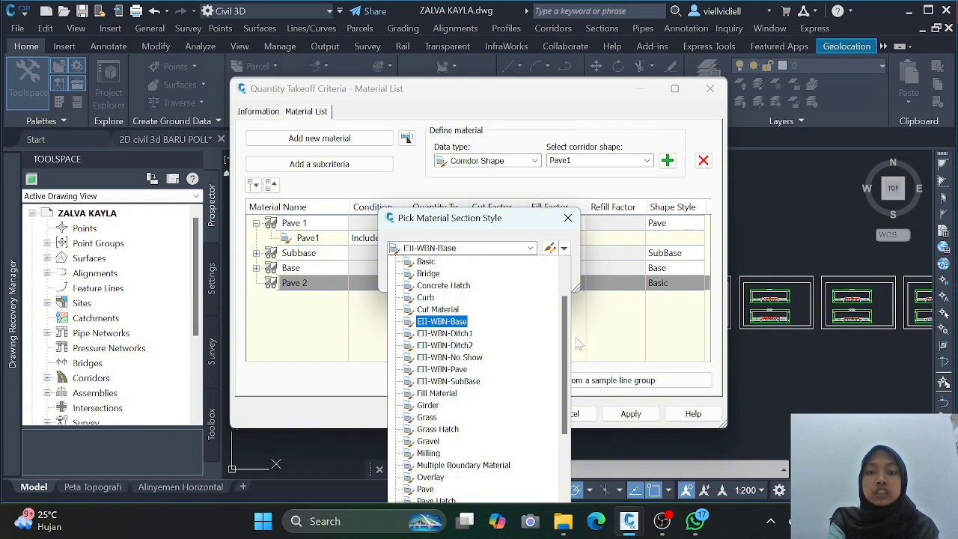
drag(567, 347, 567, 380)
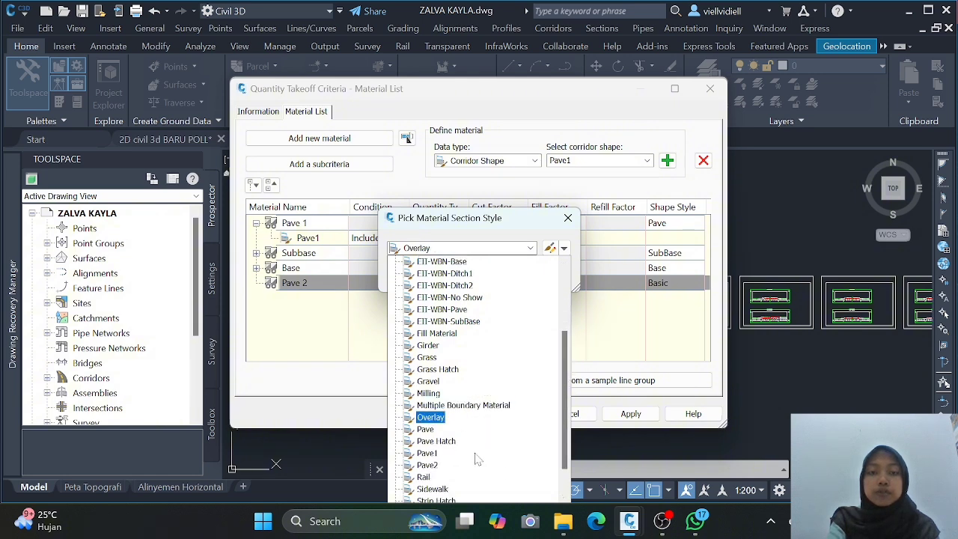
click(433, 465)
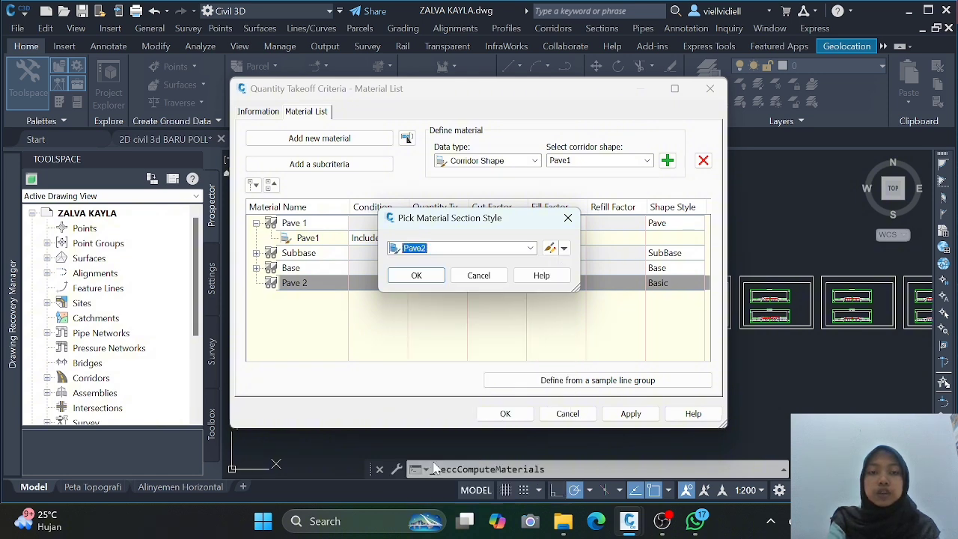
click(432, 275)
- Change the shape style of the Pave 1 material to Pave1
click(671, 223)
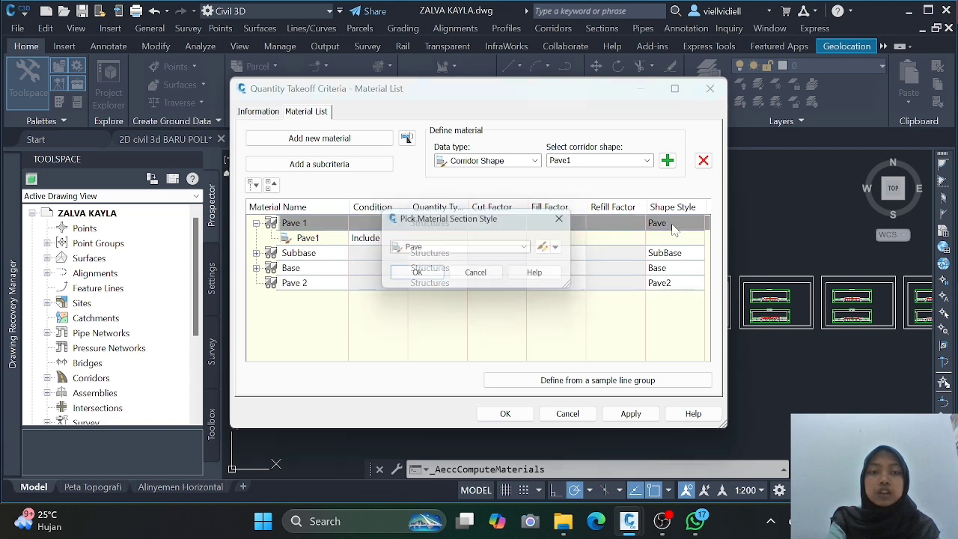
click(529, 248)
click(427, 417)
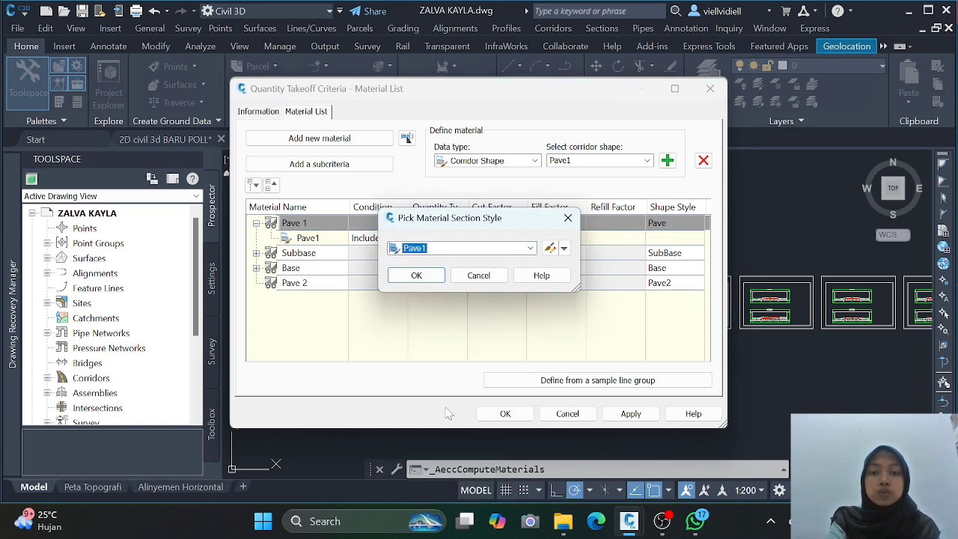
click(413, 275)
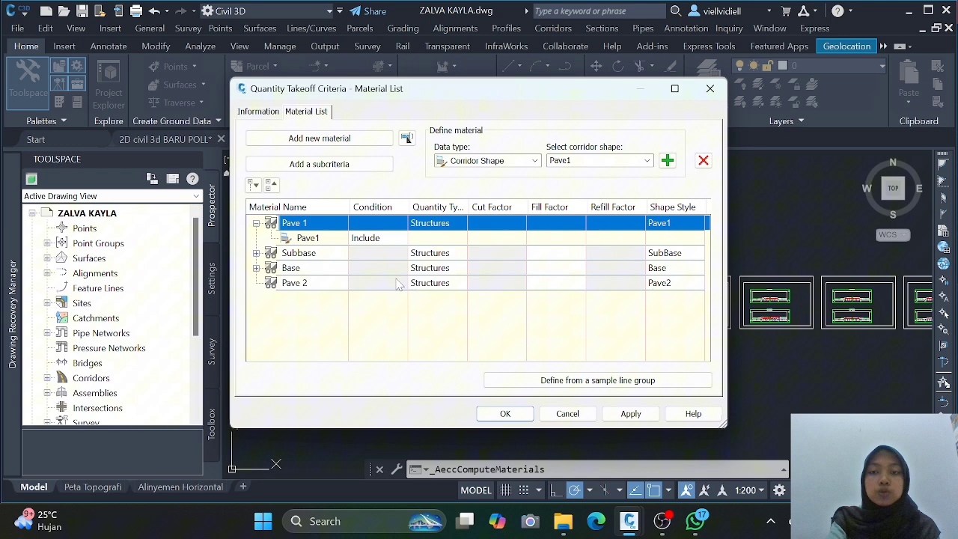
- Add the Pave2 corridor shape to the Pave 2 material in the takeoff criteria
click(321, 287)
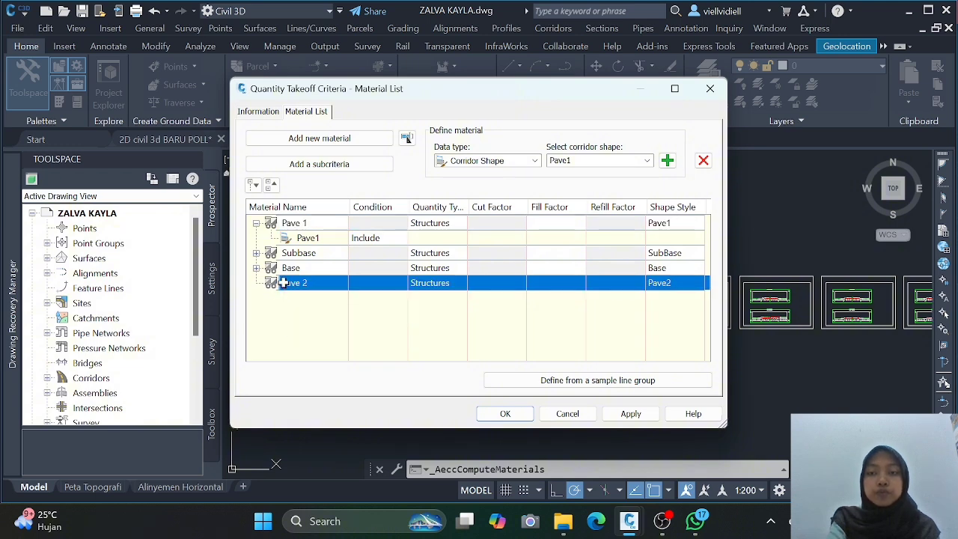
click(283, 282)
click(334, 304)
click(535, 162)
click(503, 184)
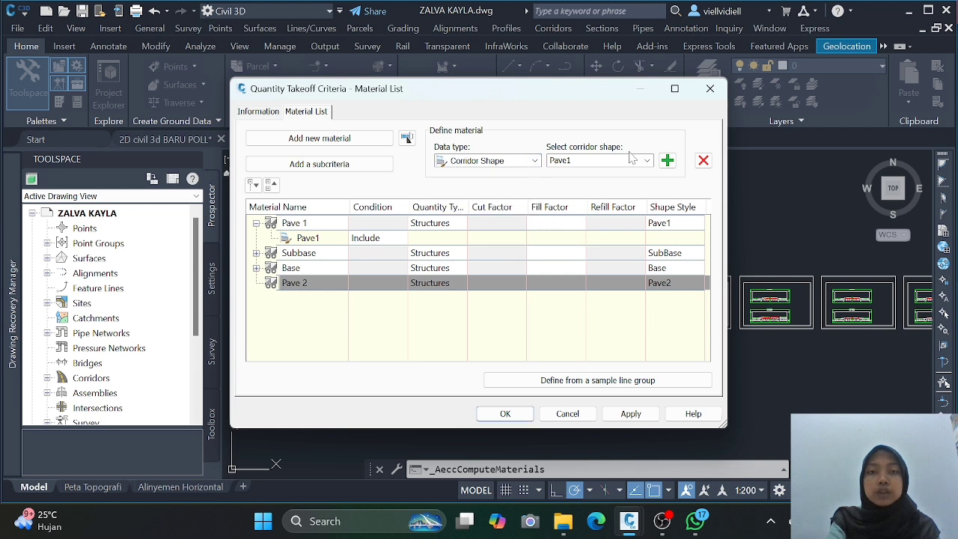
click(648, 162)
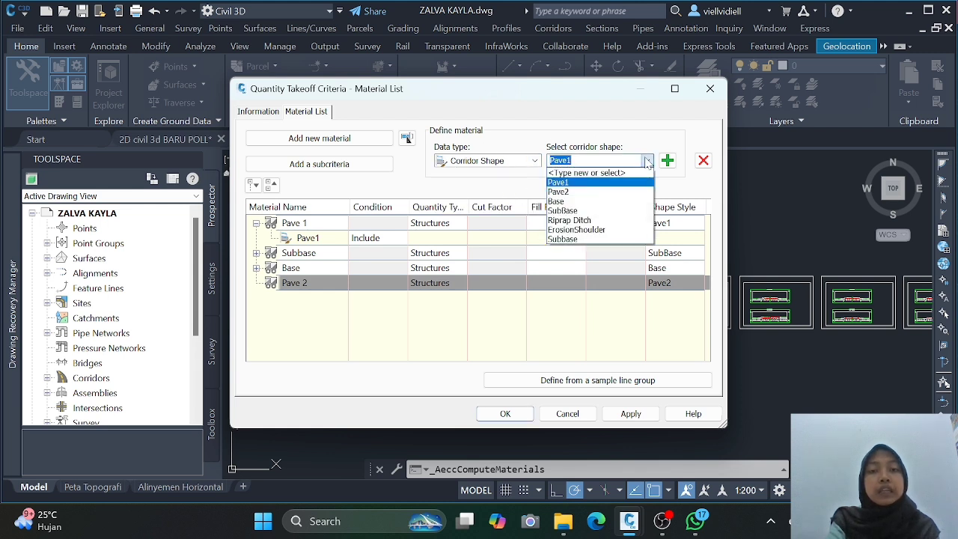
click(592, 191)
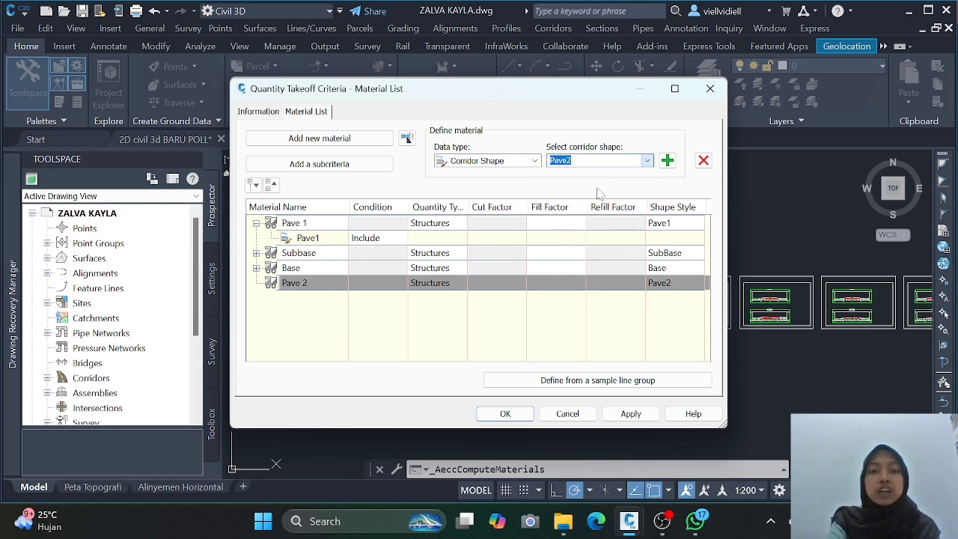
click(667, 160)
click(446, 352)
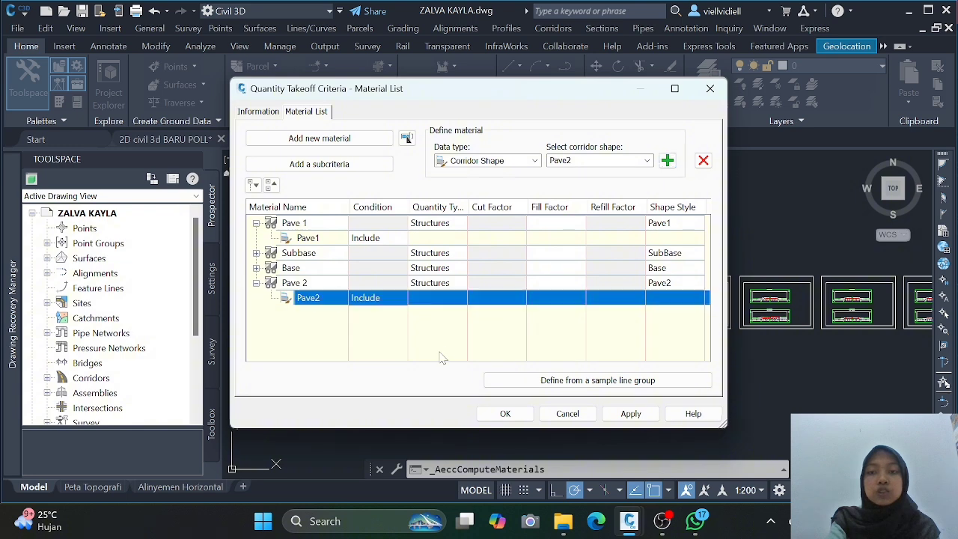
click(366, 299)
click(450, 355)
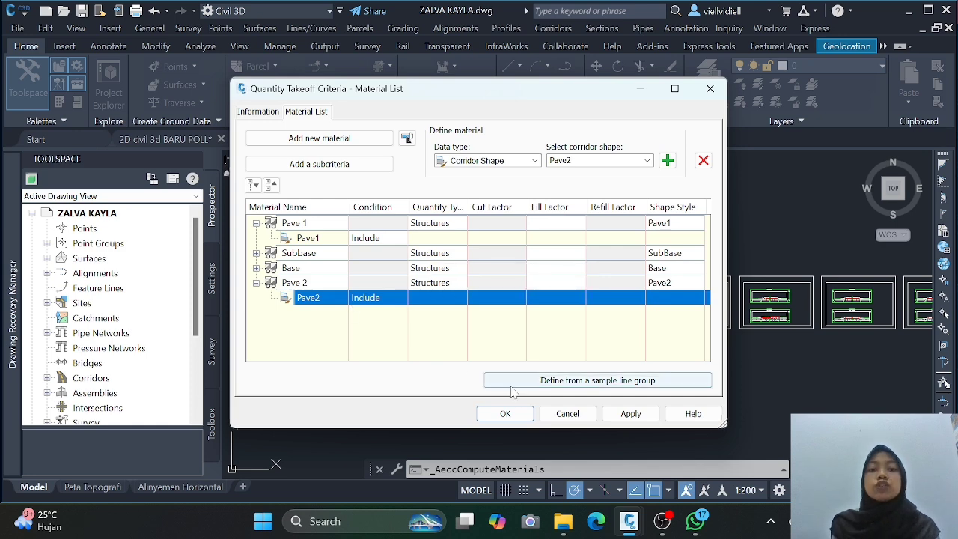
- Apply the takeoff criteria changes and import the Material List criteria into the sample line group's material list
click(623, 421)
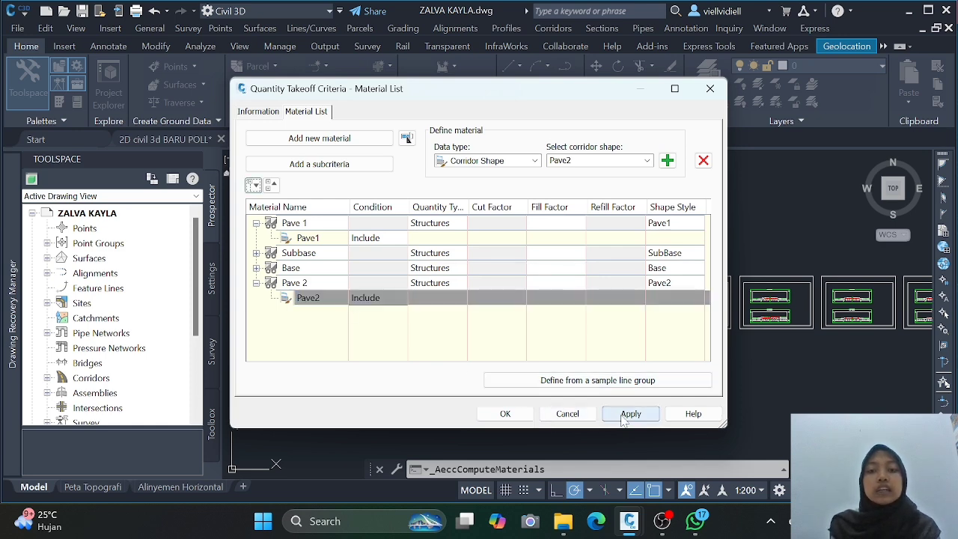
click(505, 416)
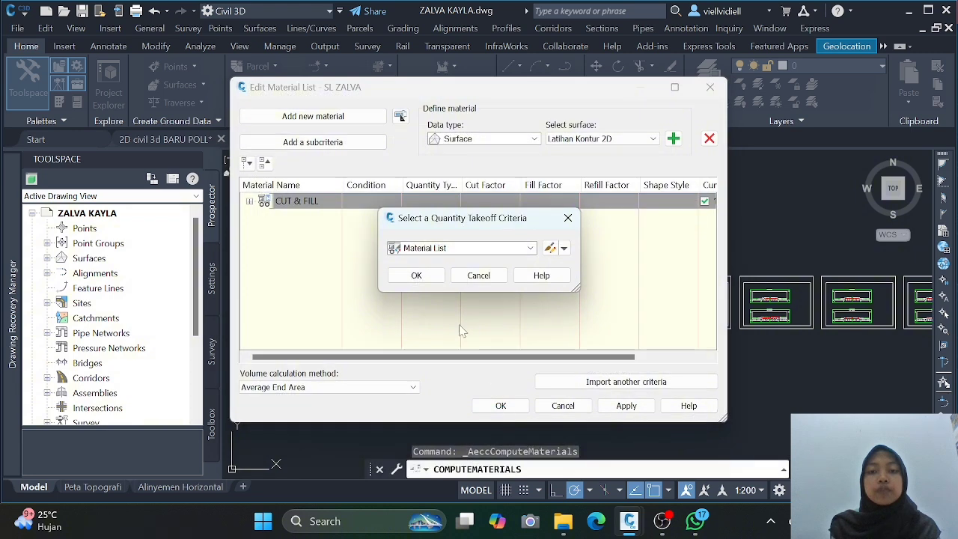
click(416, 276)
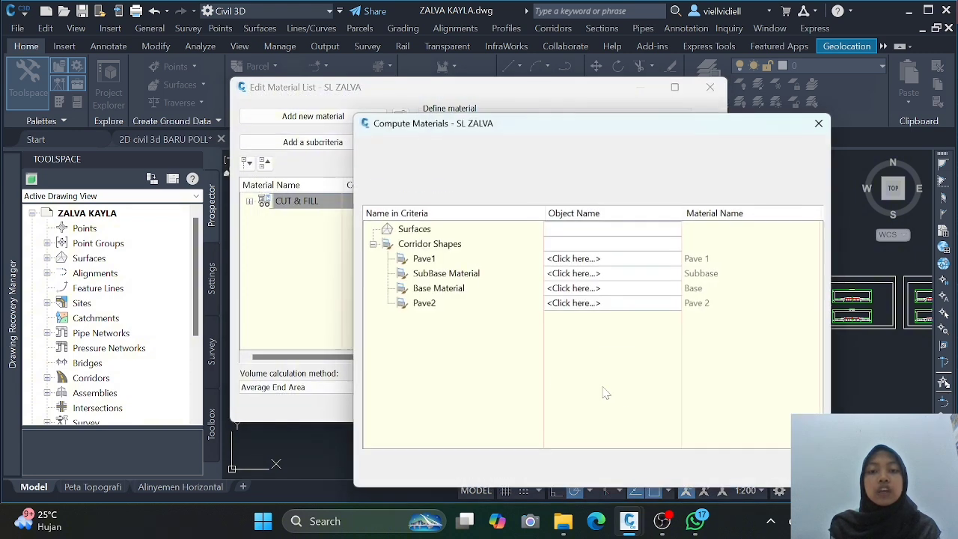
- Map the Pave1, SubBase Material, Base Material and Pave2 criteria to SECTION 2 Pave1, SubBase, Base and Pave2 respectively
click(603, 261)
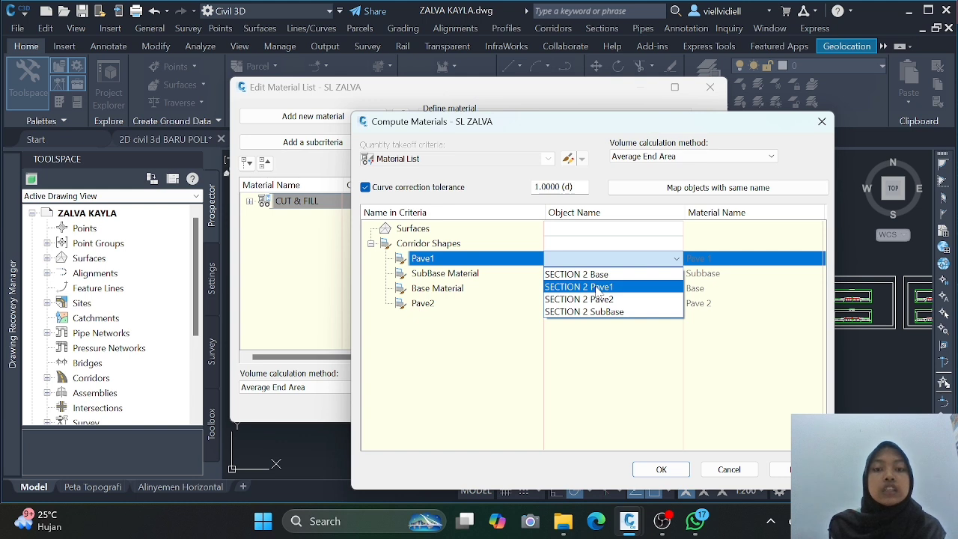
click(597, 288)
click(597, 274)
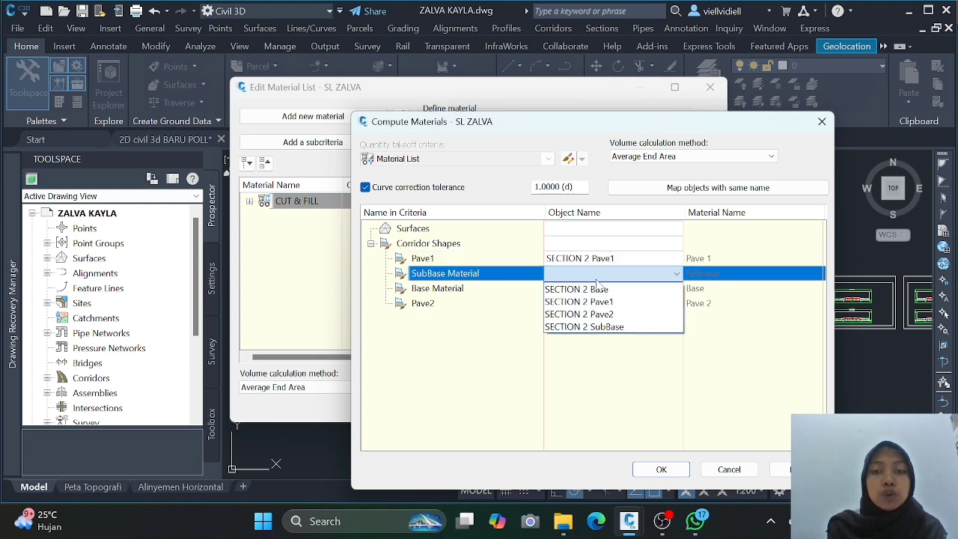
click(597, 327)
click(596, 290)
click(597, 290)
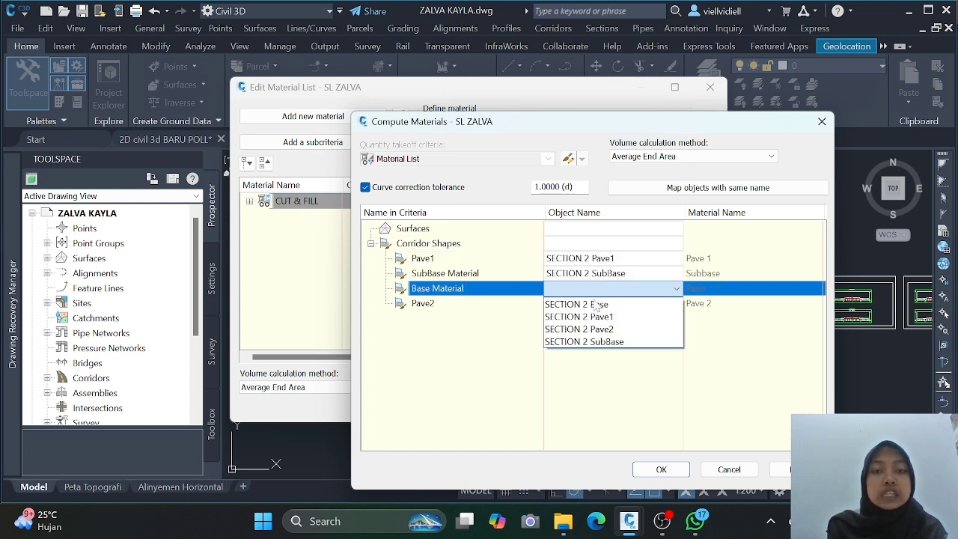
click(590, 304)
click(594, 303)
click(597, 303)
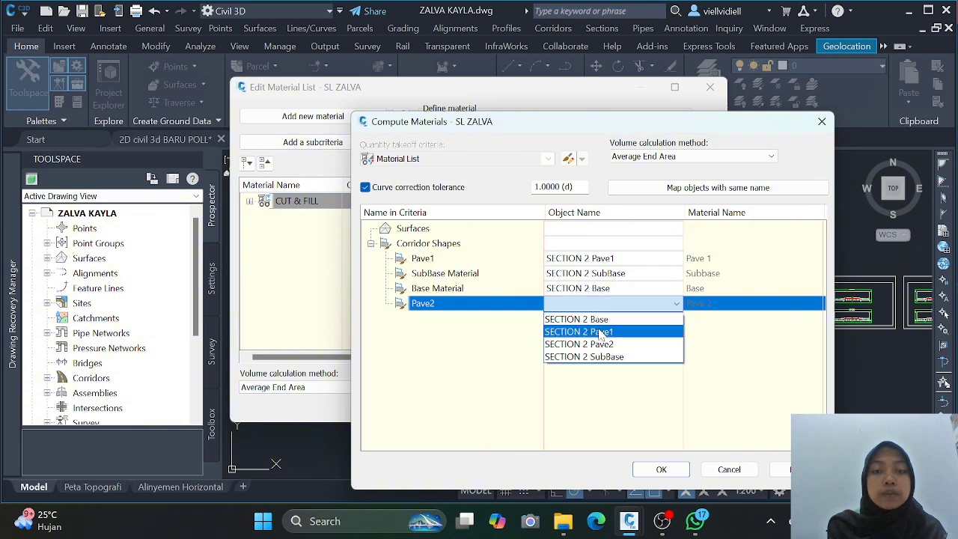
click(599, 344)
click(669, 469)
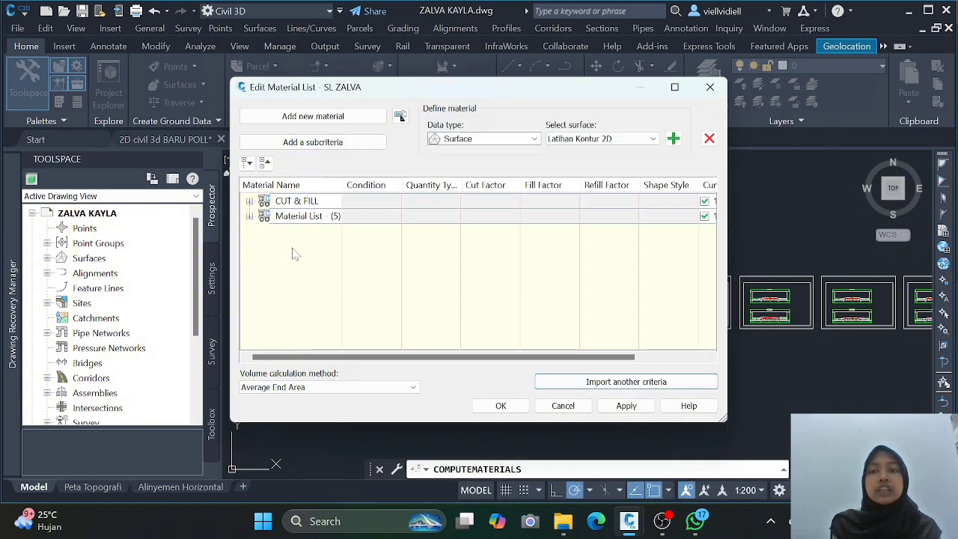
- Rename the imported material list as PERKERASAN
click(249, 216)
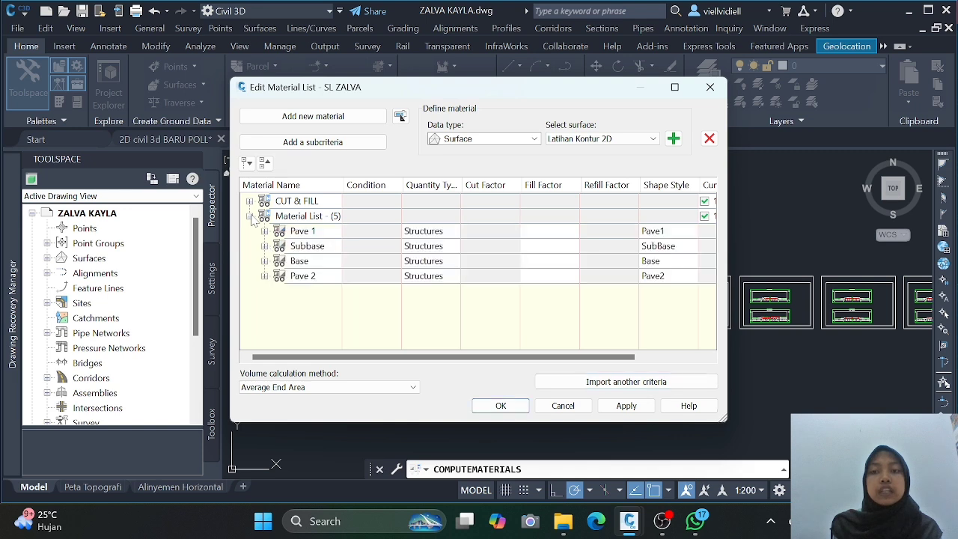
double_click(307, 215)
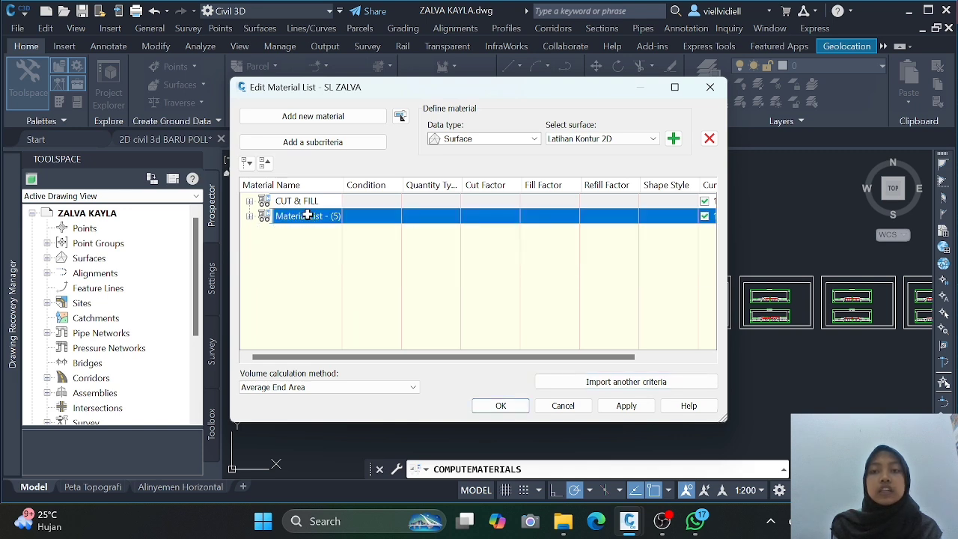
click(307, 215)
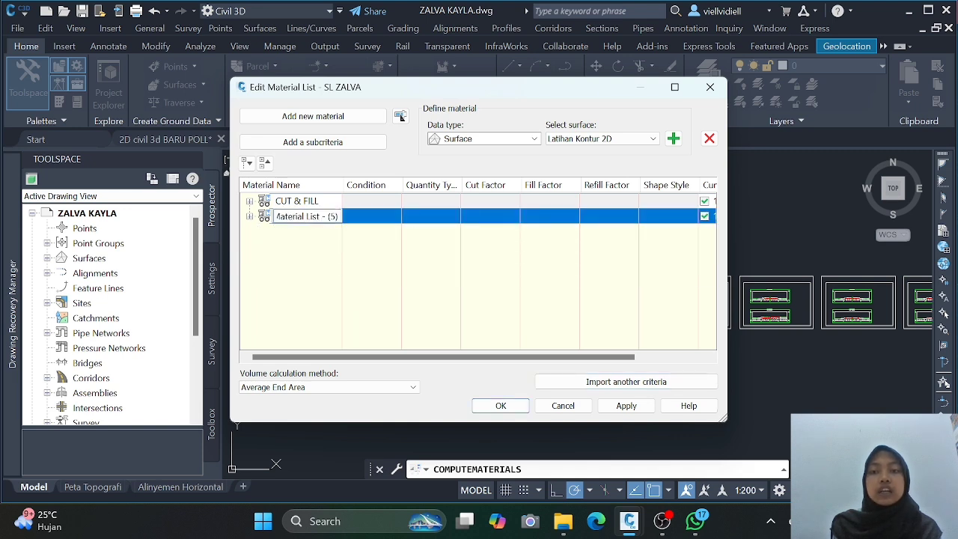
click(268, 232)
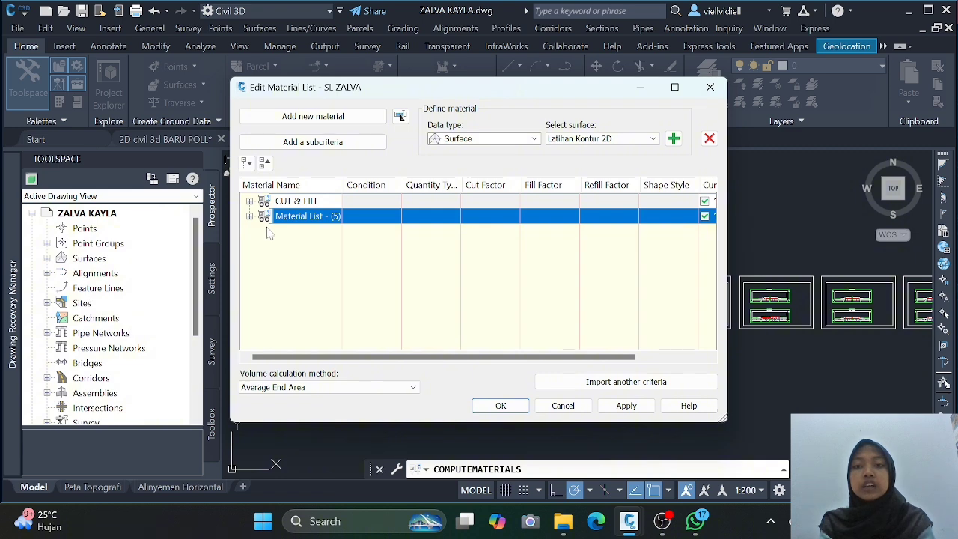
click(324, 216)
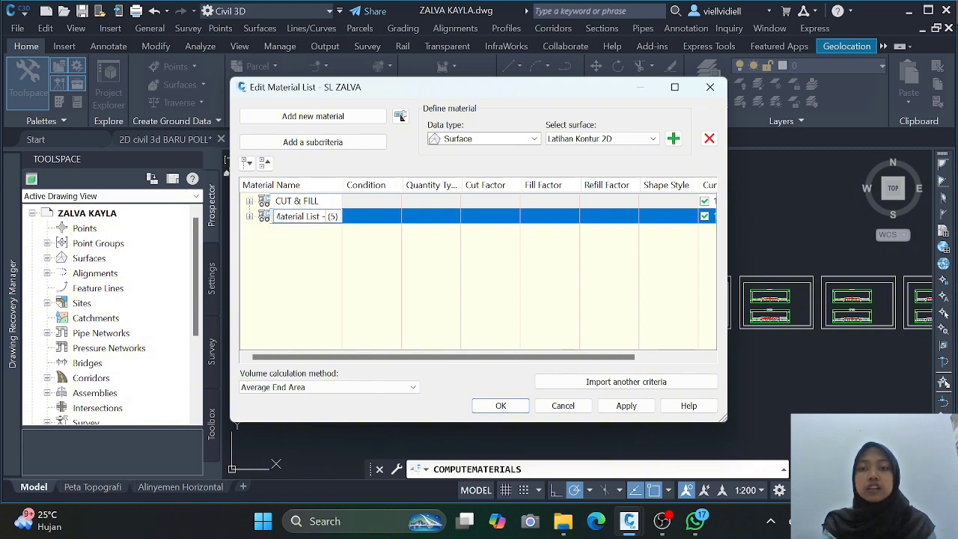
key(ctrl+a)
text(pe)
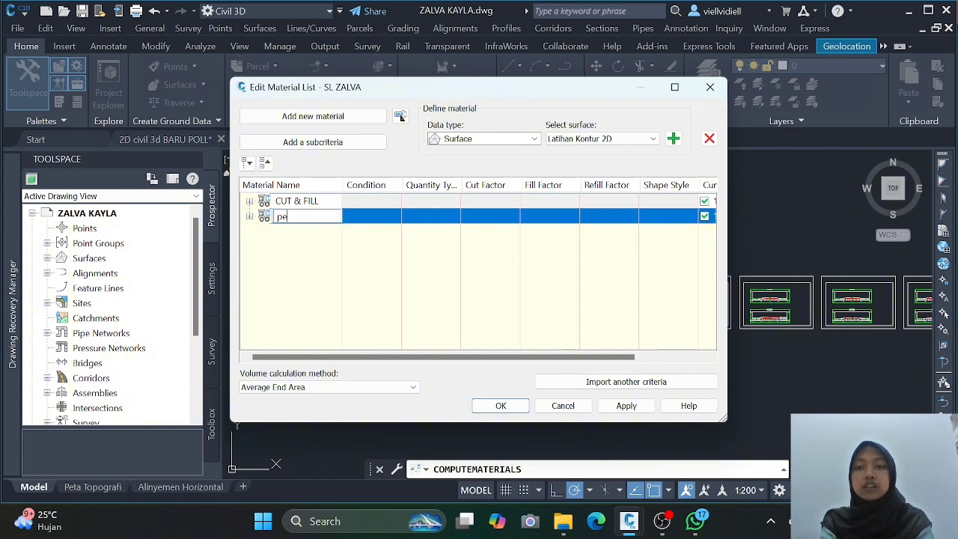
text(PERKERASAN)
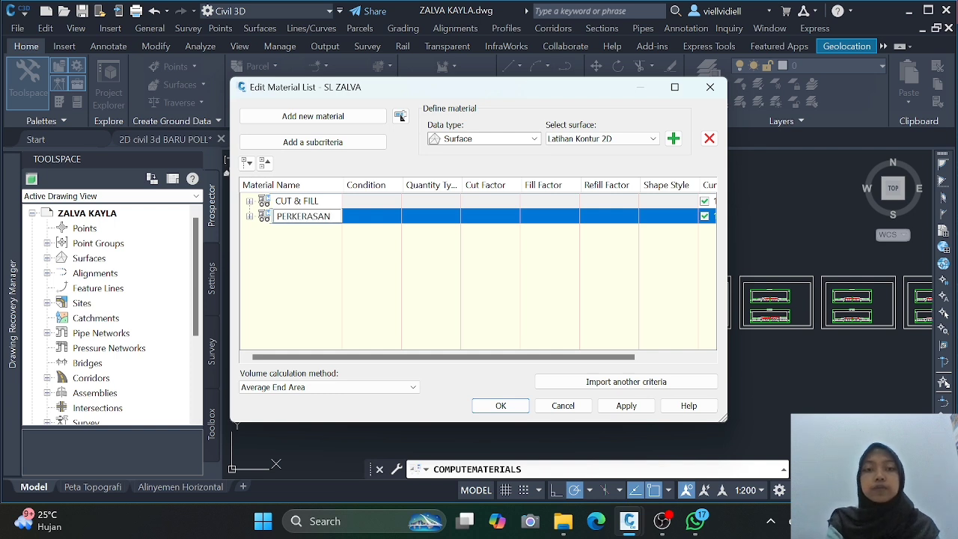
key(Return)
- Expand the PERKERASAN and CUT & FILL lists to check their materials, apply the material list edits, and inspect the first cross section sheets
click(249, 216)
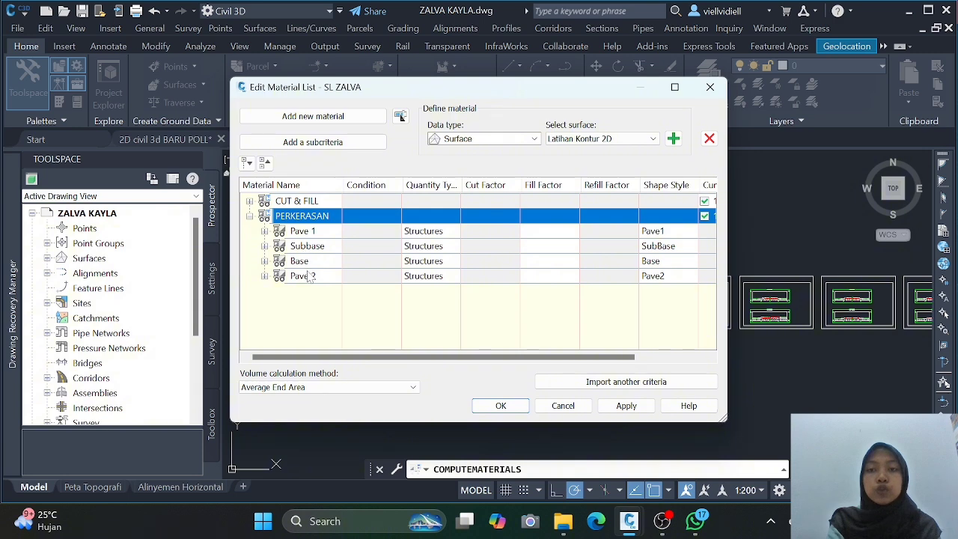
click(250, 202)
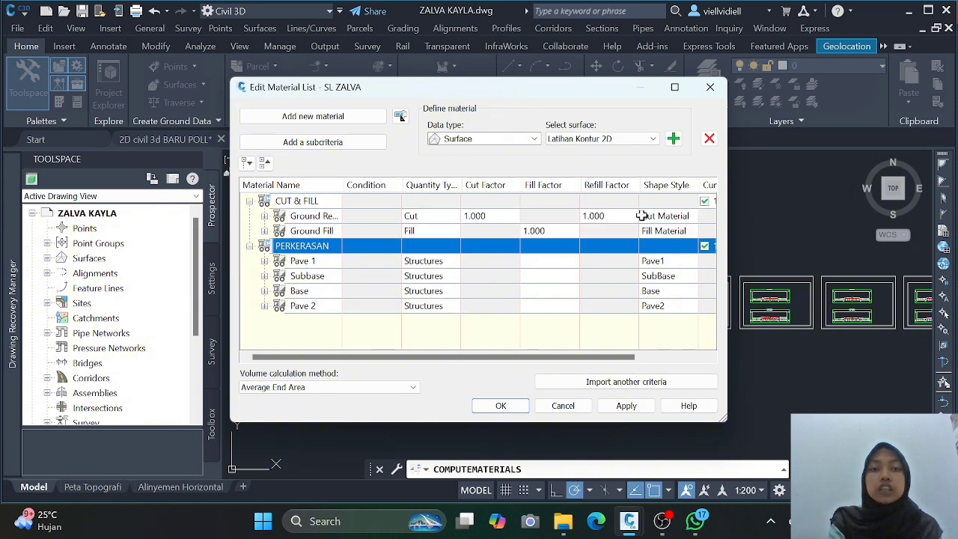
drag(490, 356, 448, 367)
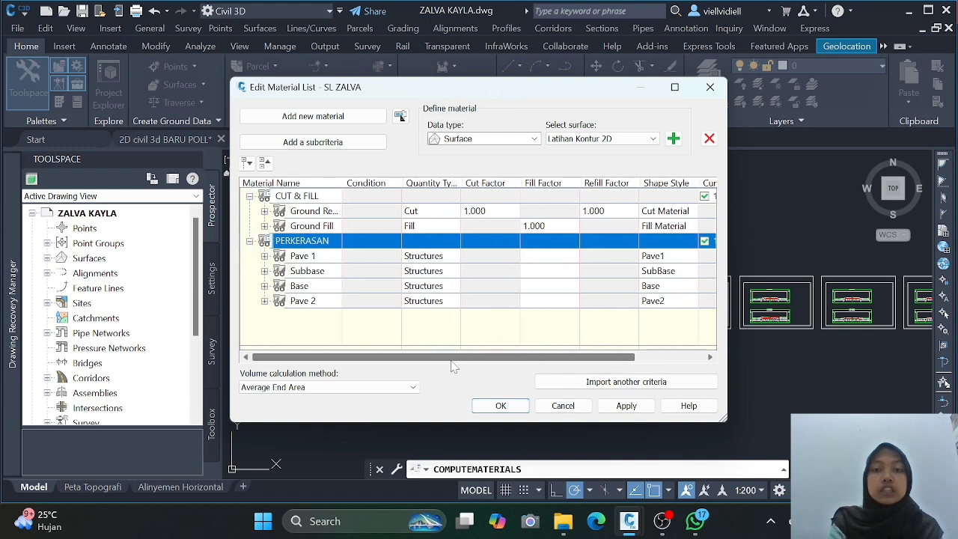
click(627, 407)
click(501, 405)
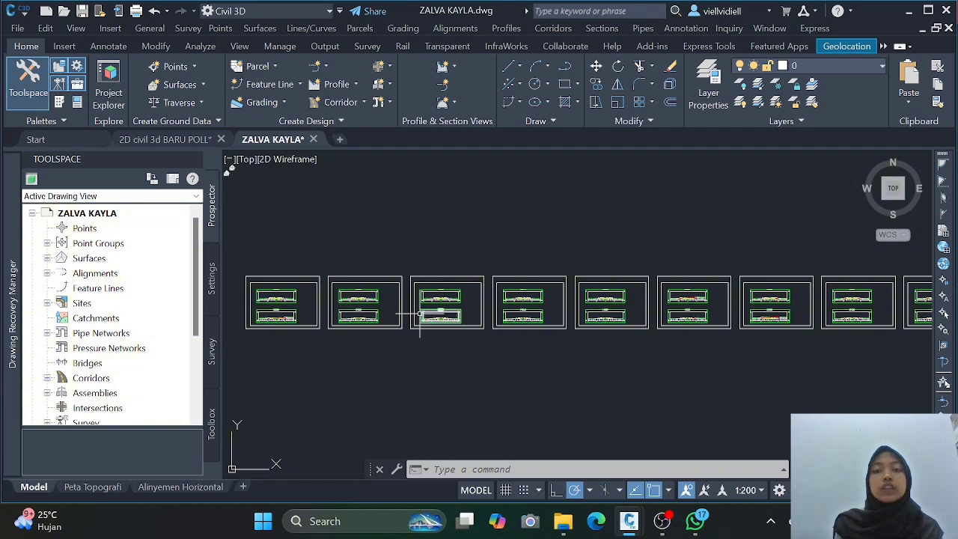
scroll(425, 314, up, 5)
middle_drag(551, 359, 617, 352)
scroll(617, 352, up, 5)
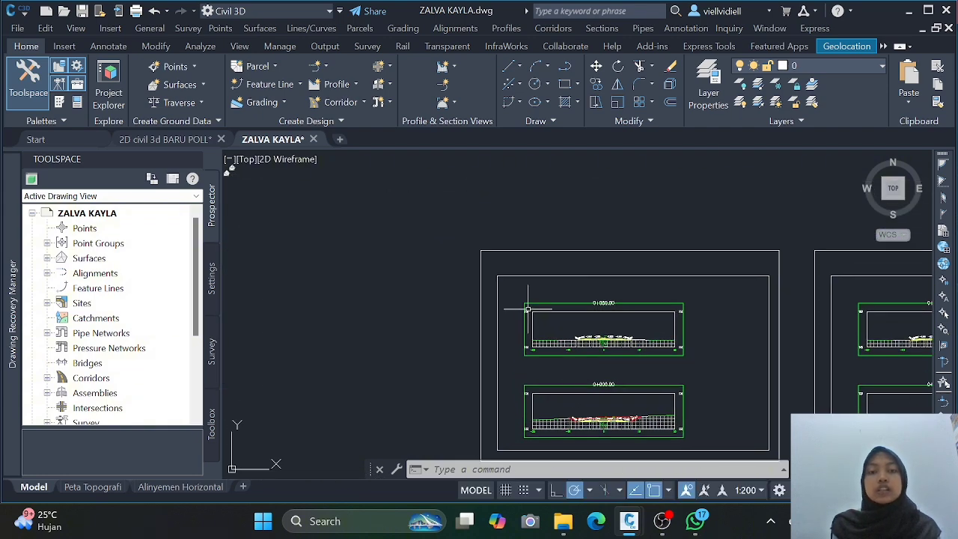
middle_drag(529, 309, 313, 296)
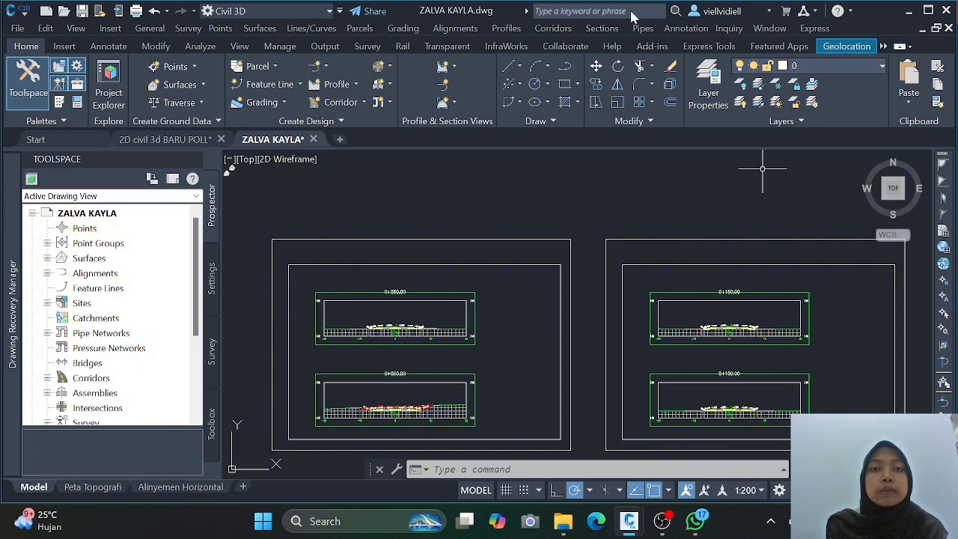
- Set up a dynamic total volume table for the CUT & FILL material list with a maximum of 200 rows per table
click(602, 27)
mouse_move(732, 206)
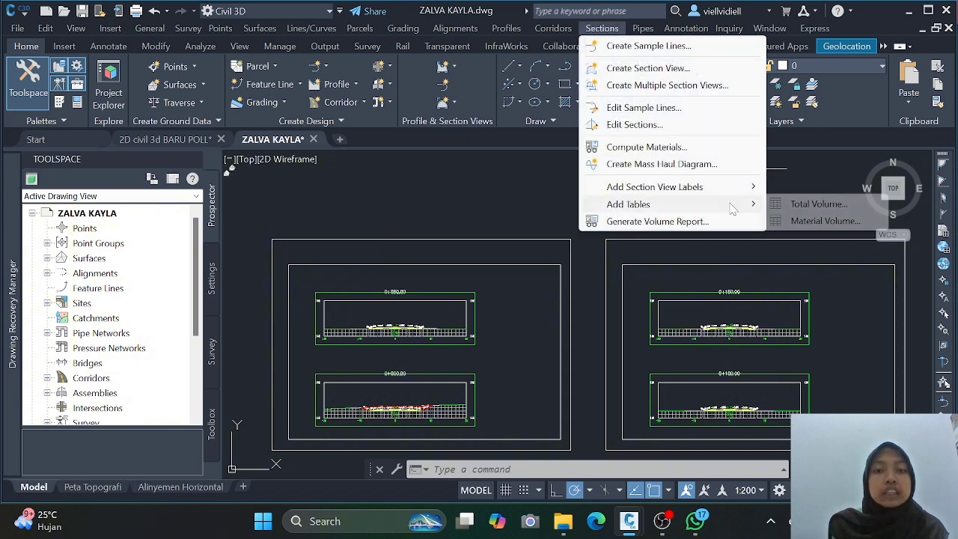
click(783, 207)
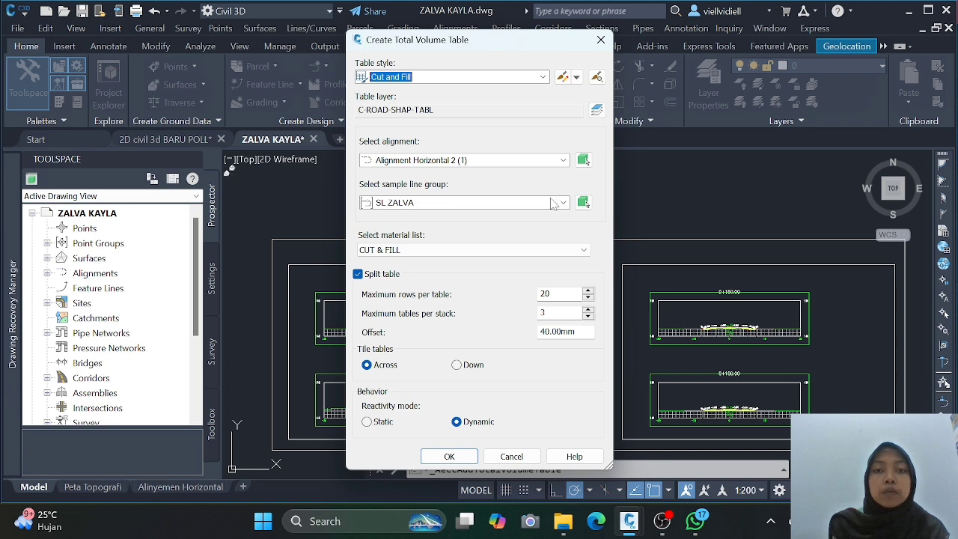
click(564, 204)
click(564, 203)
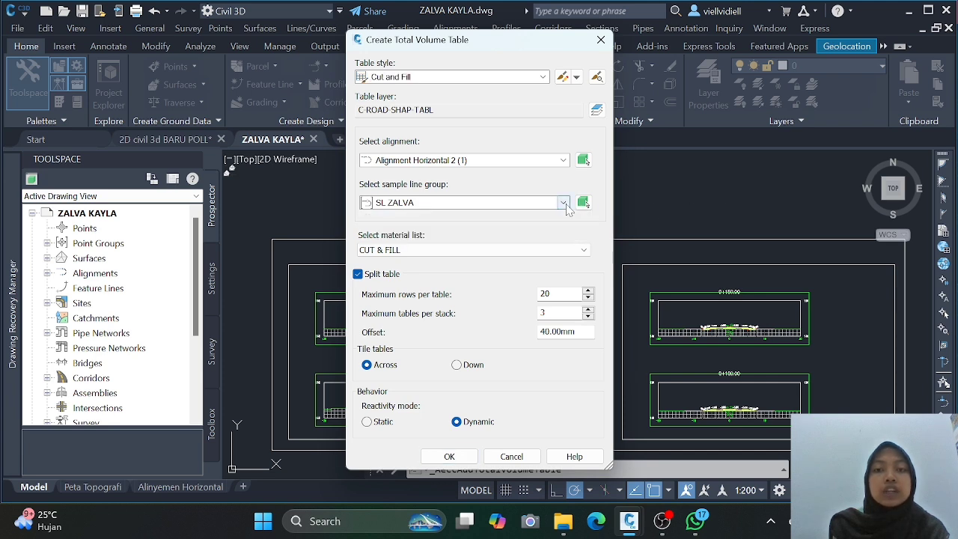
click(562, 161)
click(563, 160)
click(580, 251)
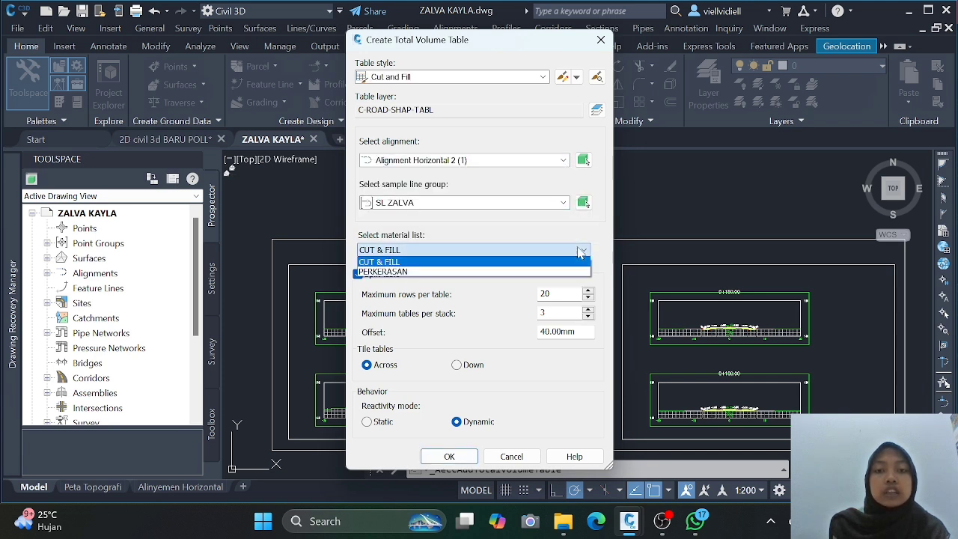
click(579, 251)
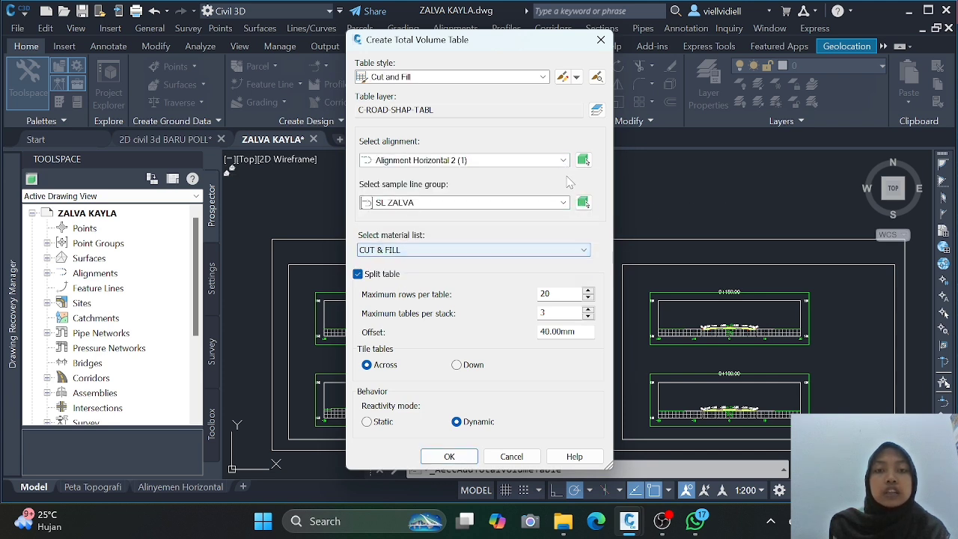
click(541, 77)
click(542, 77)
click(582, 249)
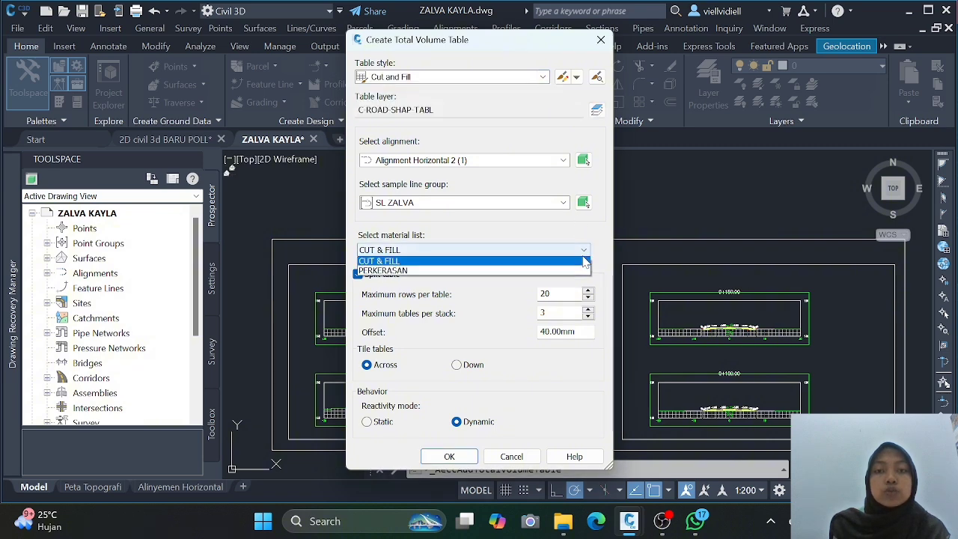
click(582, 250)
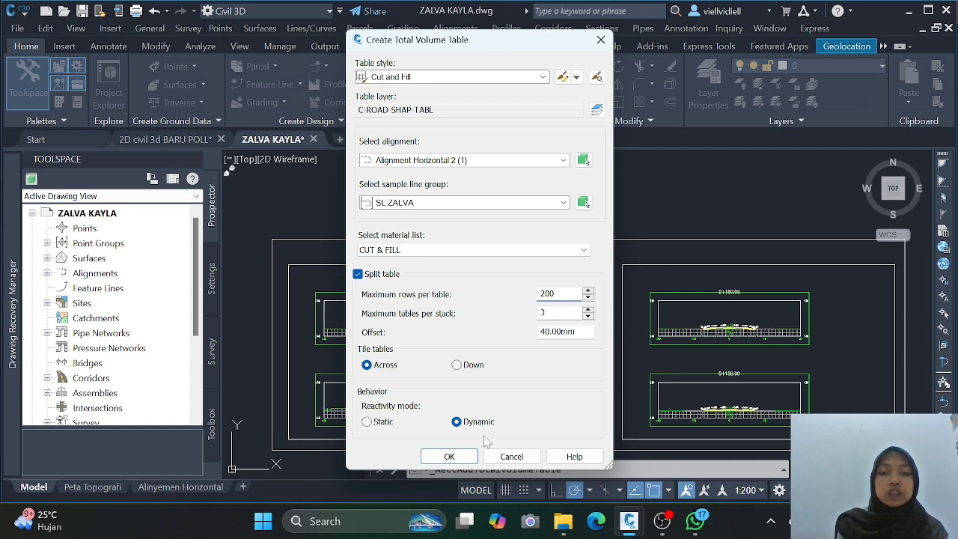
click(449, 455)
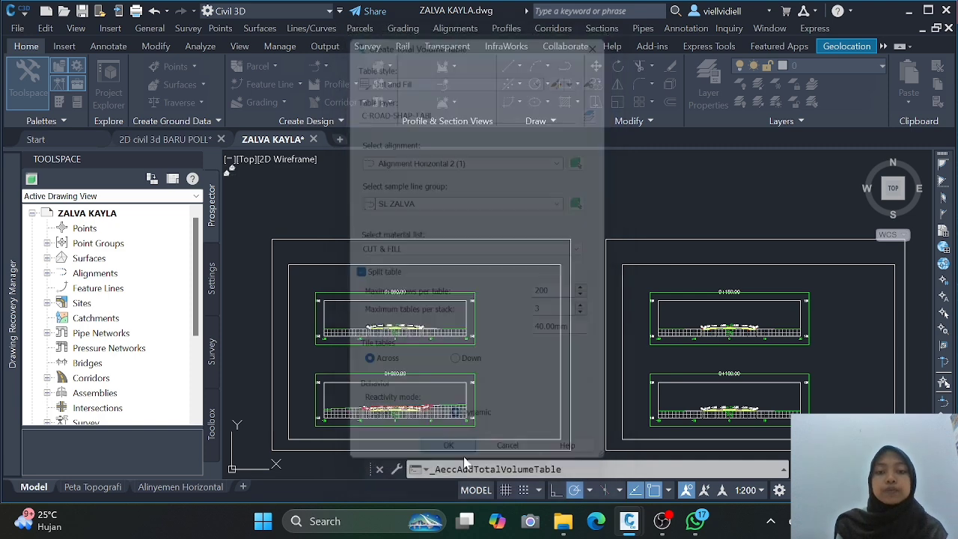
- Place the CUT & FILL total volume table in the empty space below the first cross section sheet and review its rows
scroll(504, 306, up, 2)
scroll(420, 244, down, 1)
scroll(419, 244, down, 2)
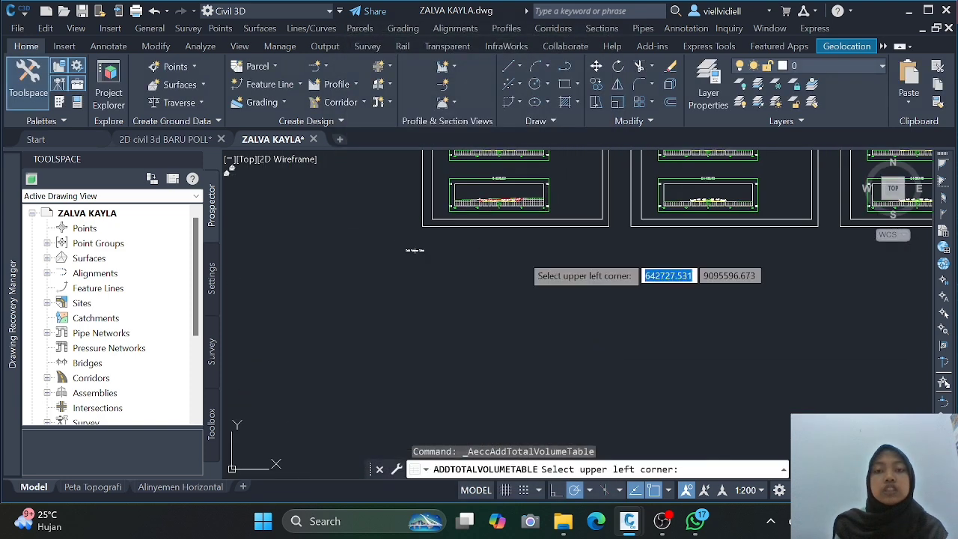
click(440, 302)
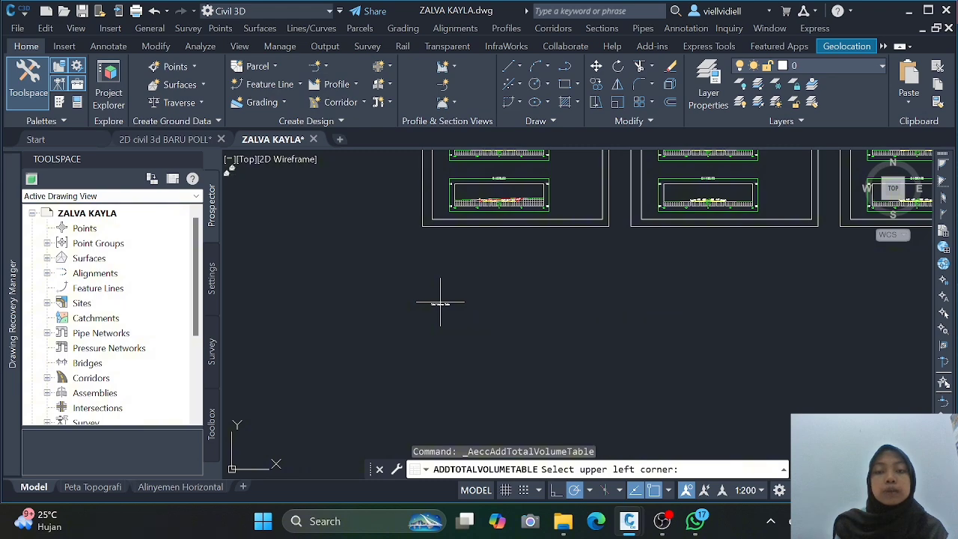
scroll(486, 372, up, 2)
scroll(444, 211, down, 2)
scroll(471, 250, up, 3)
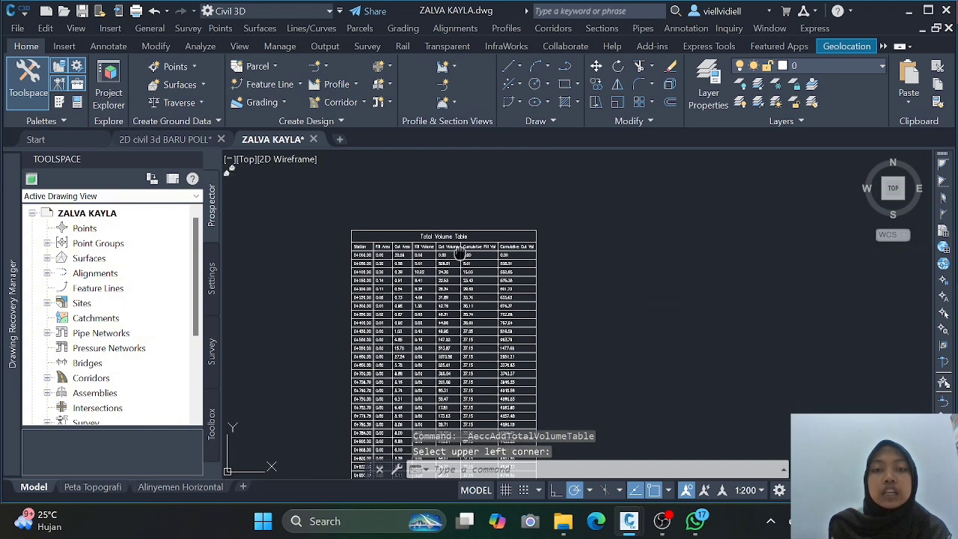
scroll(471, 249, up, 3)
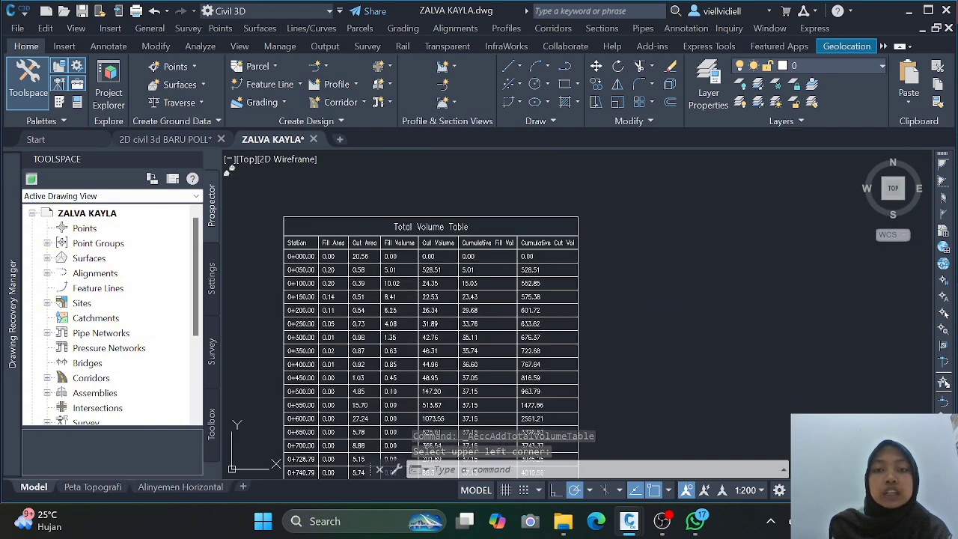
middle_drag(458, 254, 445, 268)
scroll(446, 268, down, 6)
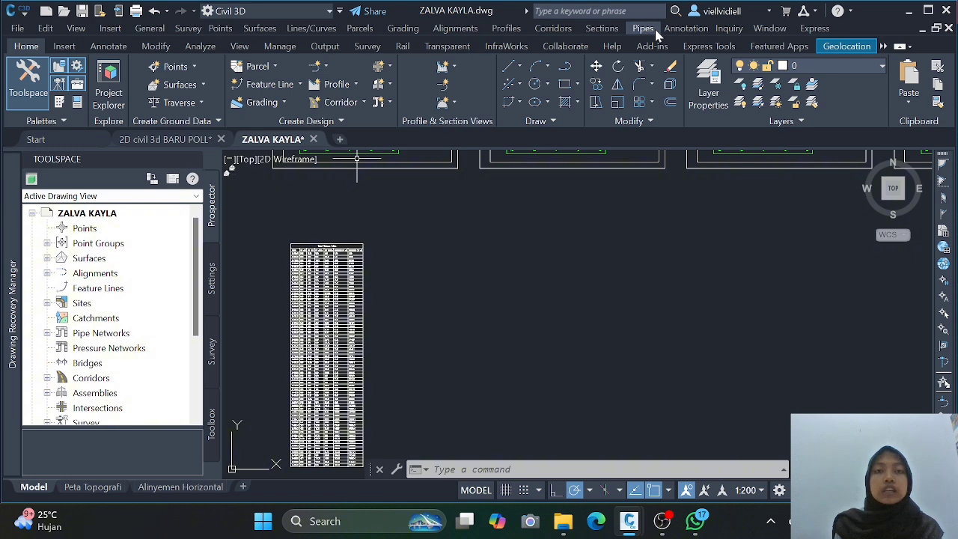
- Start a material volume table, keeping the Area and Volume style, Alignment Horizontal 2 (1) and the SL ZALVA sample line group
click(604, 28)
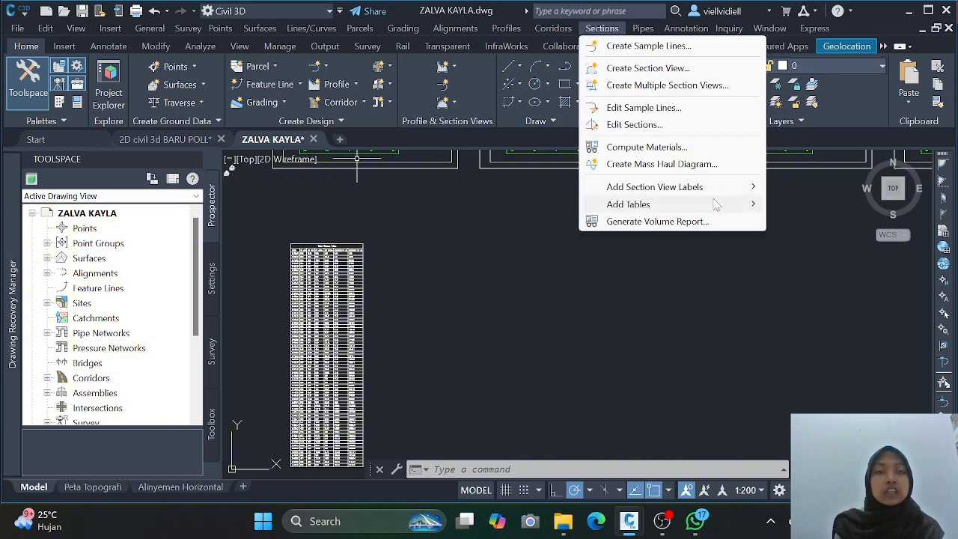
mouse_move(716, 204)
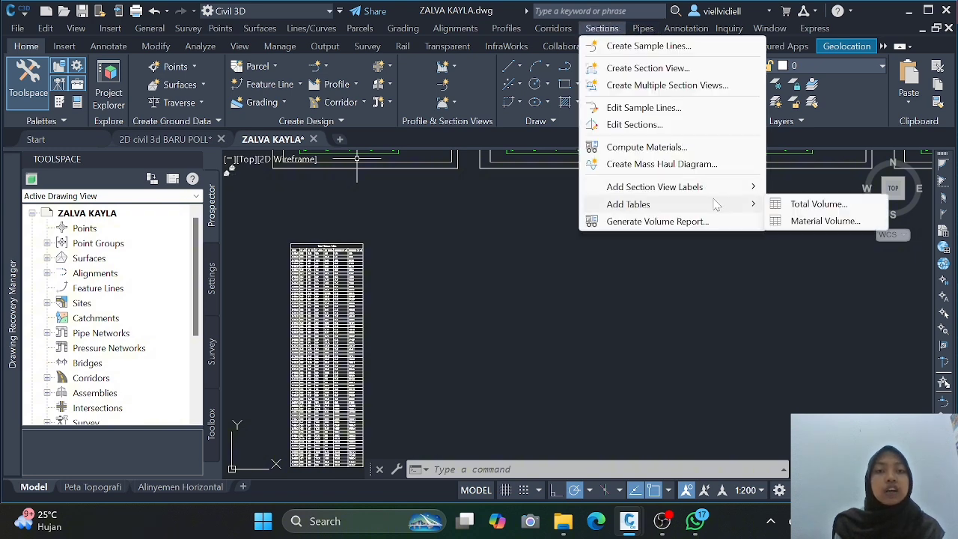
click(787, 220)
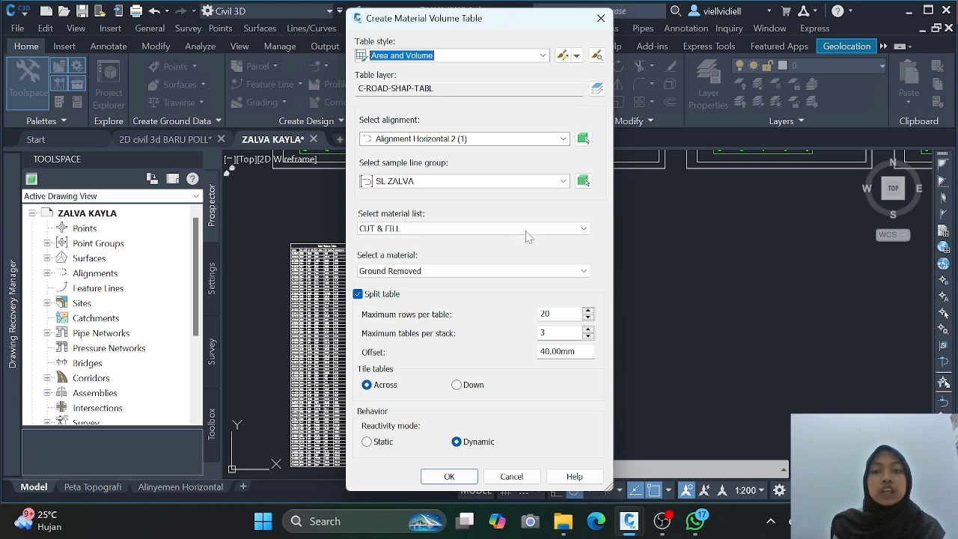
click(544, 57)
click(544, 57)
click(567, 140)
click(567, 142)
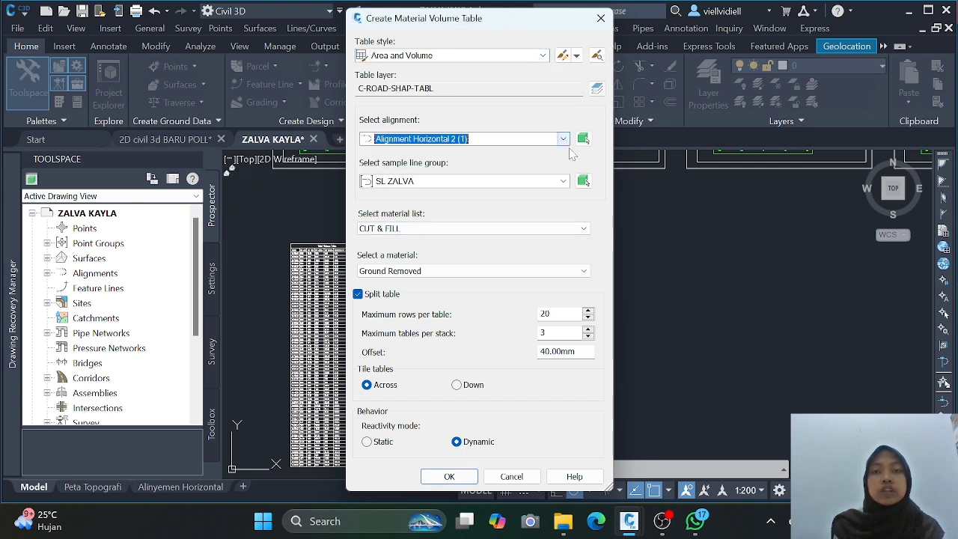
click(562, 181)
click(562, 182)
- Choose Pave 1 from the PERKERASAN material list and place its volume table to the right of the total volume table
click(583, 228)
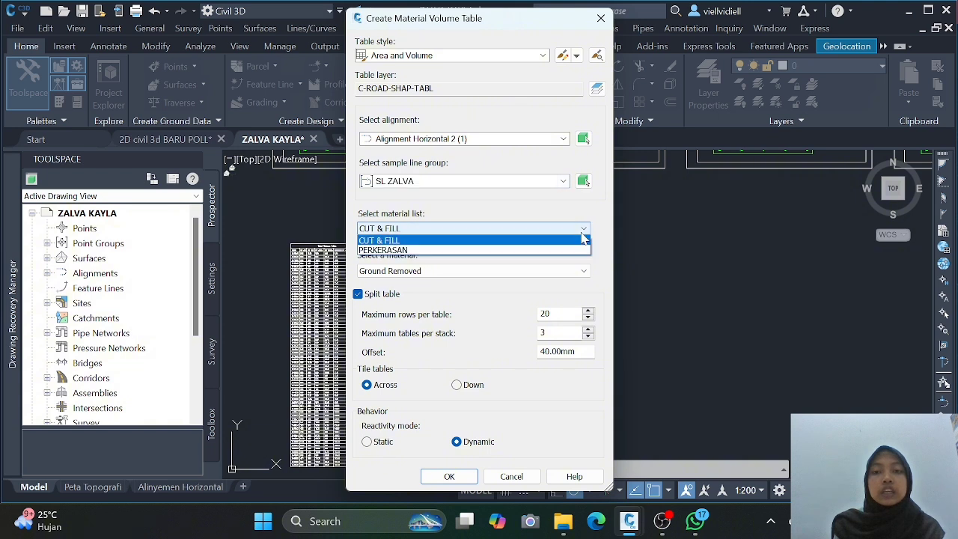
click(537, 257)
click(543, 271)
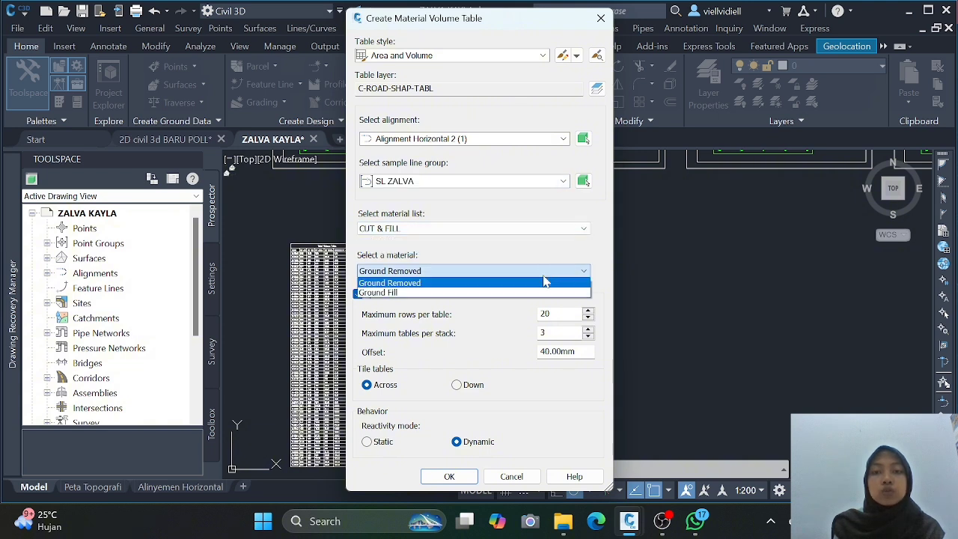
click(561, 253)
click(572, 230)
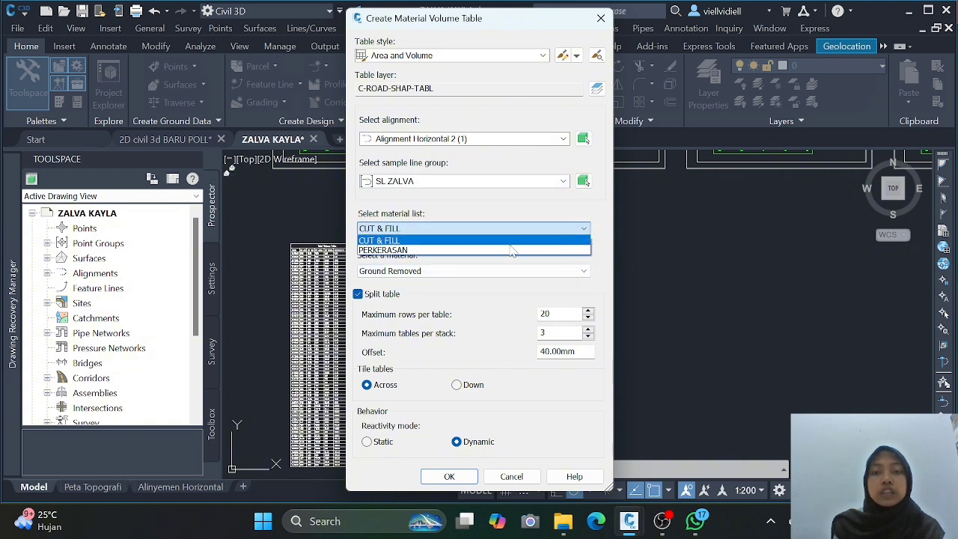
click(462, 252)
click(485, 271)
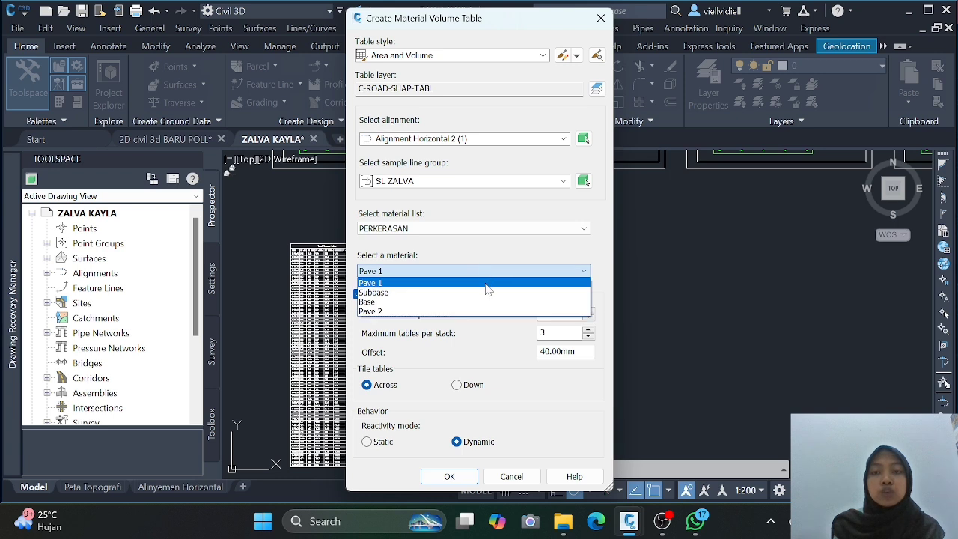
click(486, 284)
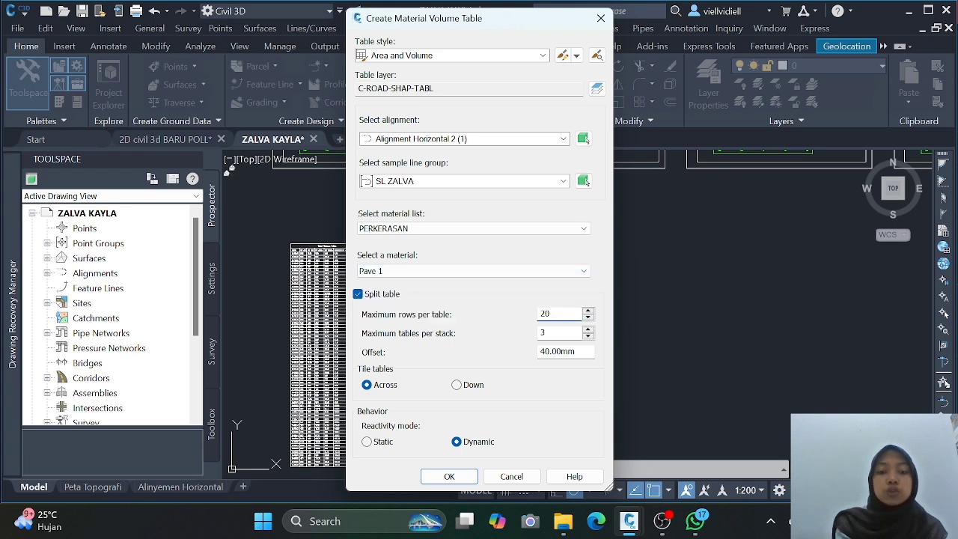
click(449, 477)
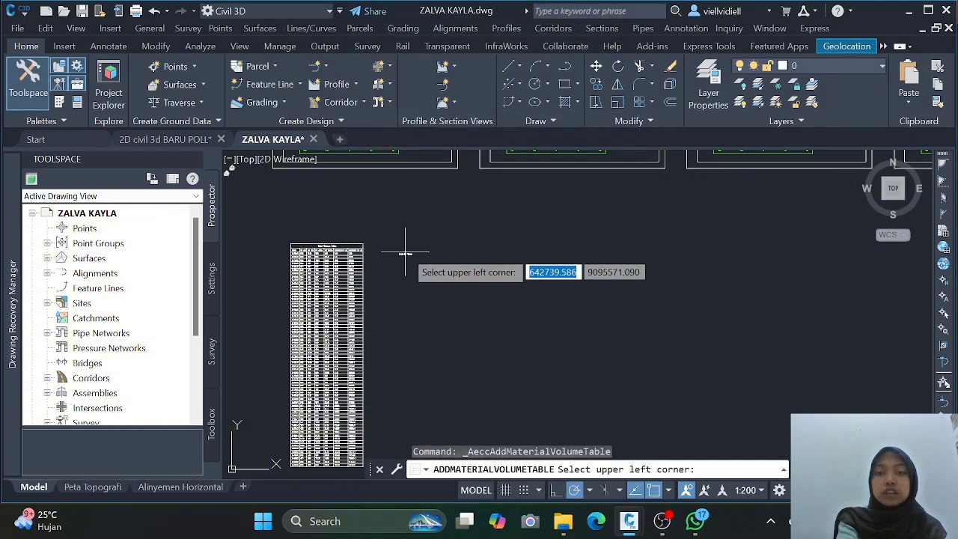
click(417, 253)
- Create a material volume table for Pave 2 from the PERKERASAN list and place it to the right of the Pave 1 table
mouse_move(444, 265)
middle_down()
mouse_move(483, 168)
mouse_move(469, 227)
mouse_move(446, 238)
middle_up()
scroll(468, 226, up, 2)
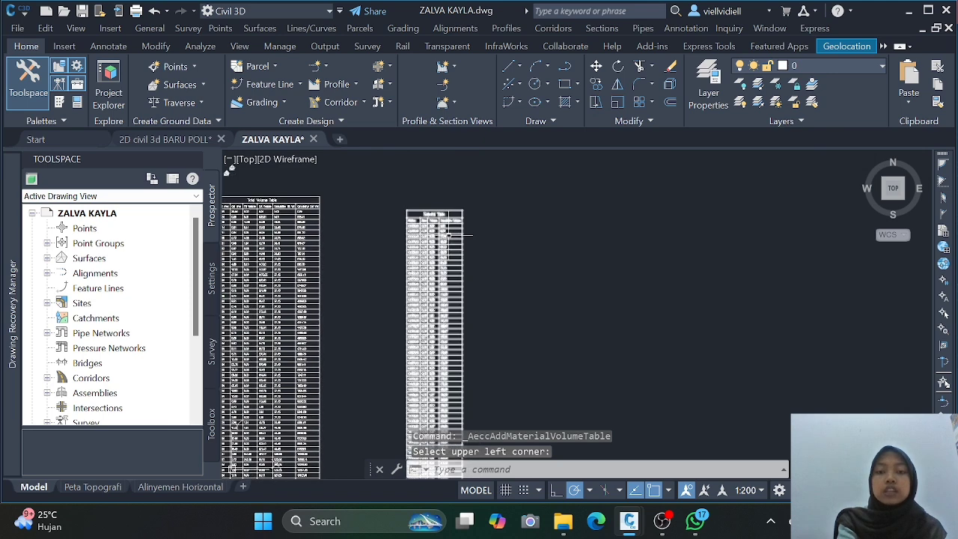
click(608, 30)
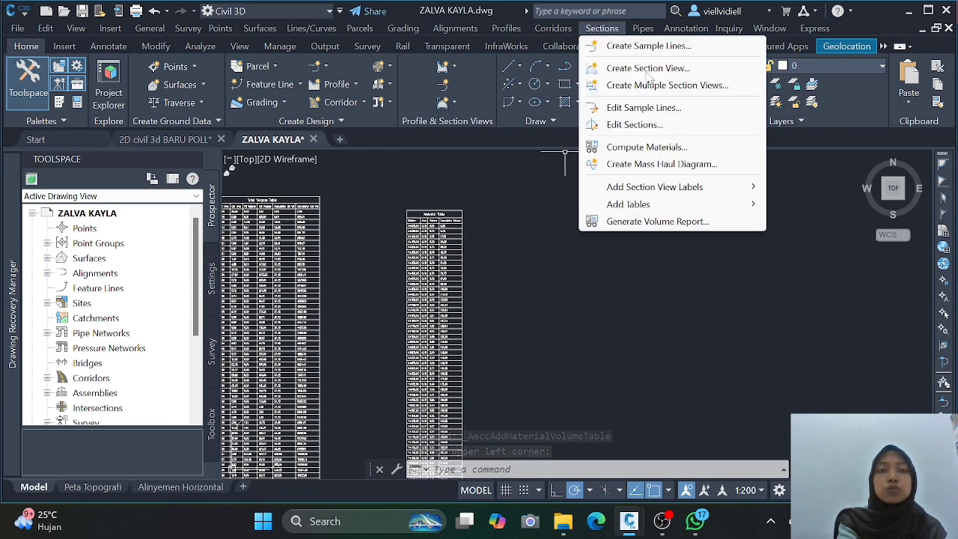
mouse_move(696, 204)
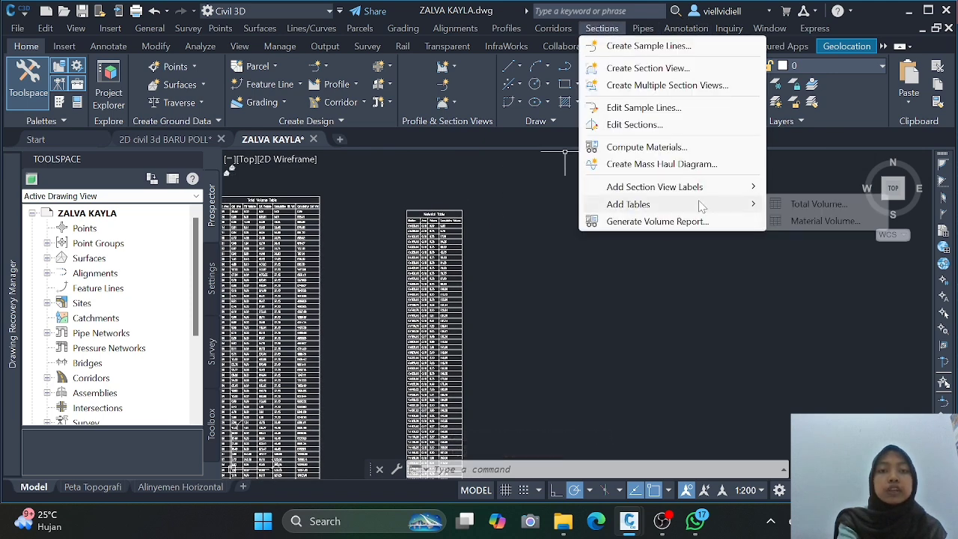
click(823, 221)
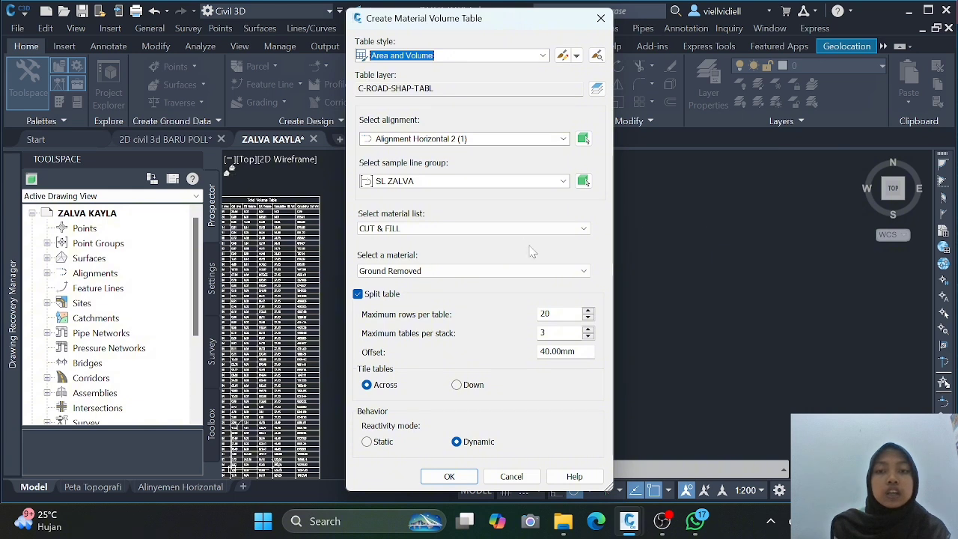
click(509, 229)
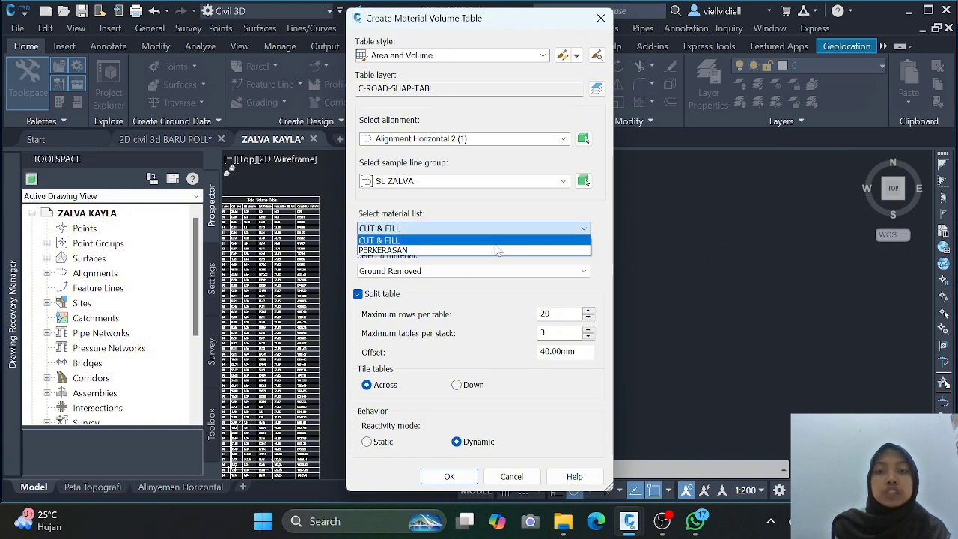
click(492, 246)
click(500, 271)
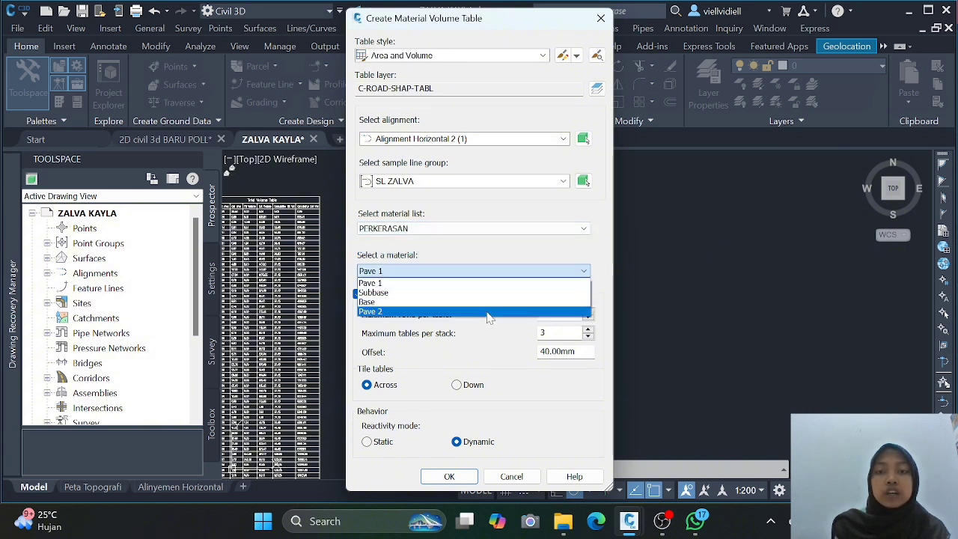
click(490, 312)
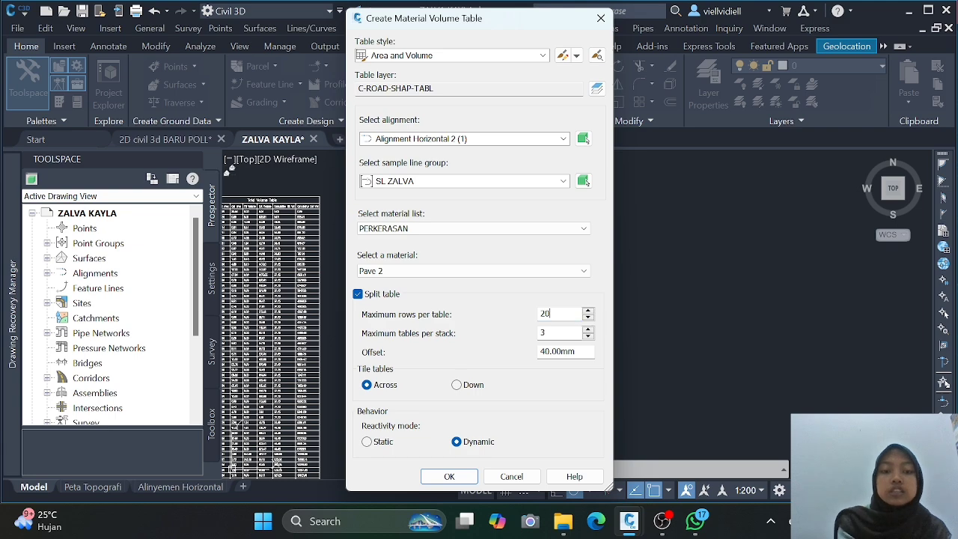
click(465, 480)
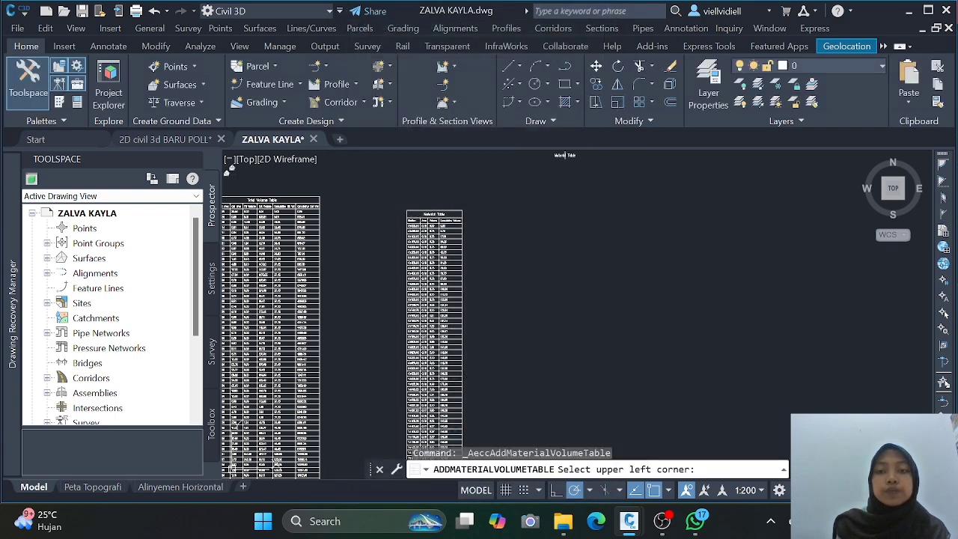
click(548, 220)
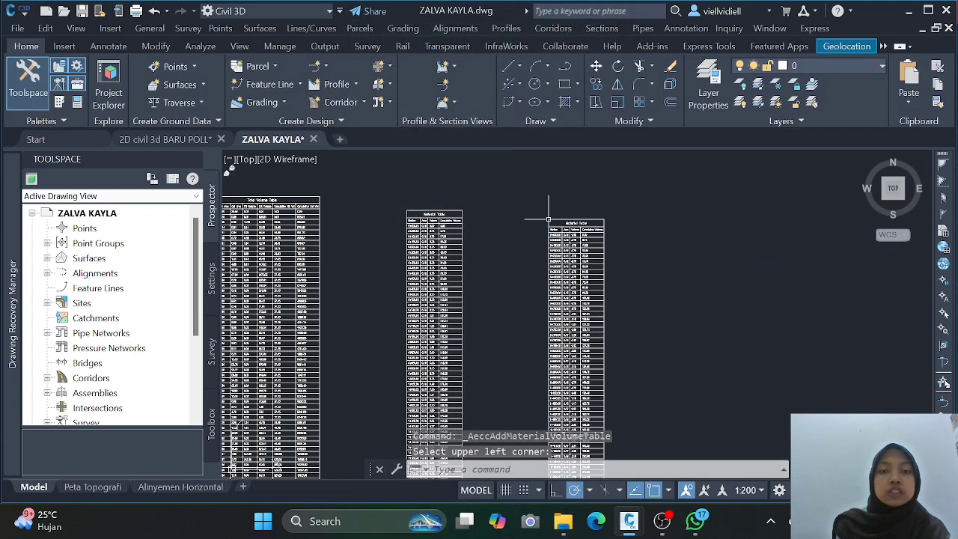
- Create a material volume table for Base from the PERKERASAN list and place it to the right of the Pave 2 table
middle_drag(561, 235, 461, 234)
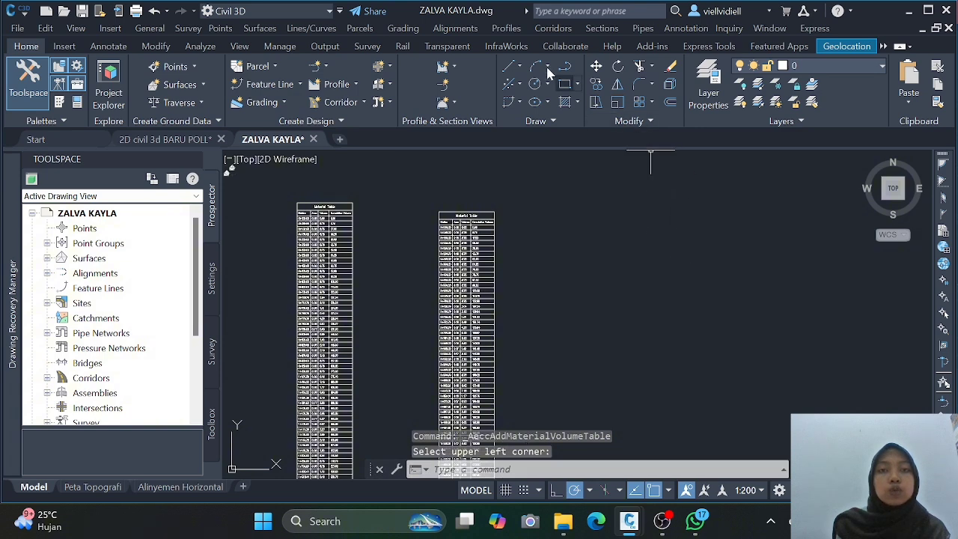
click(602, 28)
mouse_move(701, 203)
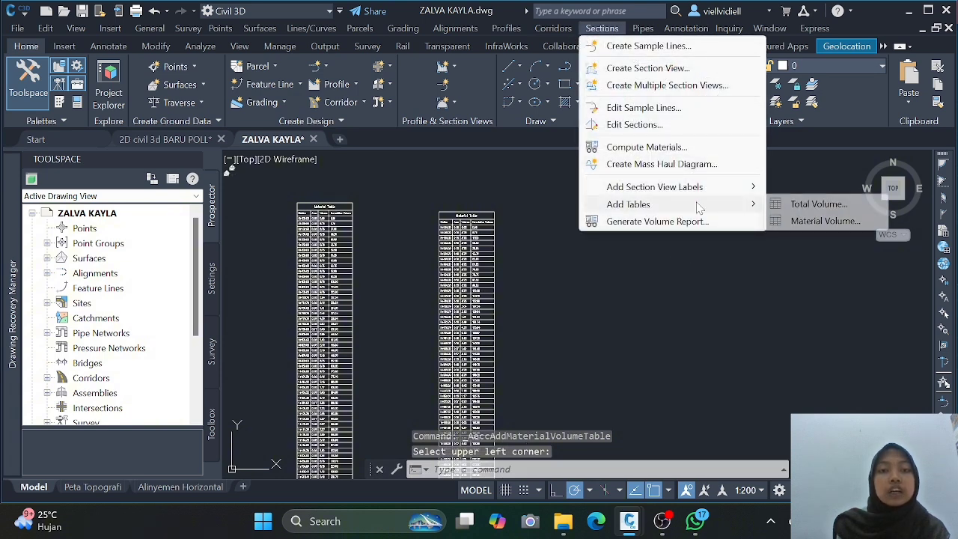
click(807, 222)
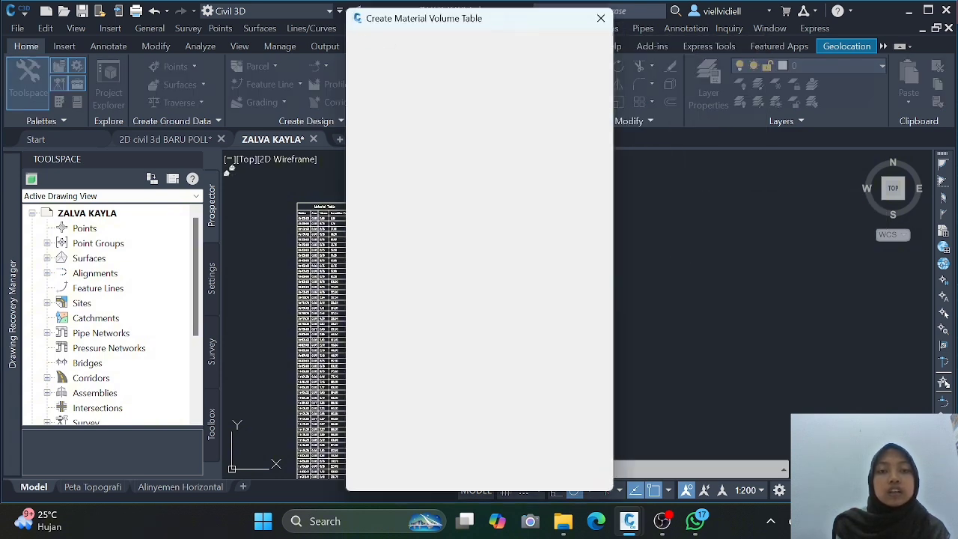
click(552, 229)
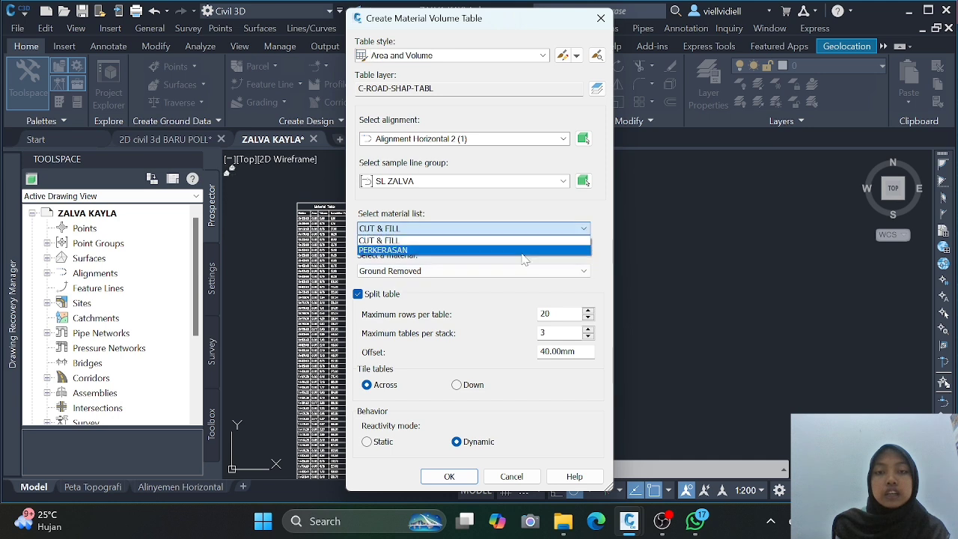
click(525, 261)
click(520, 272)
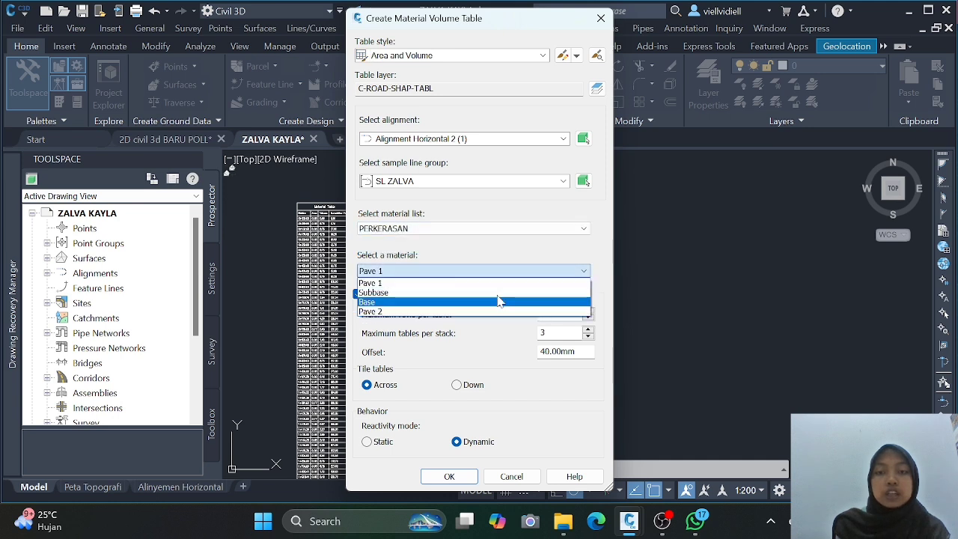
click(490, 303)
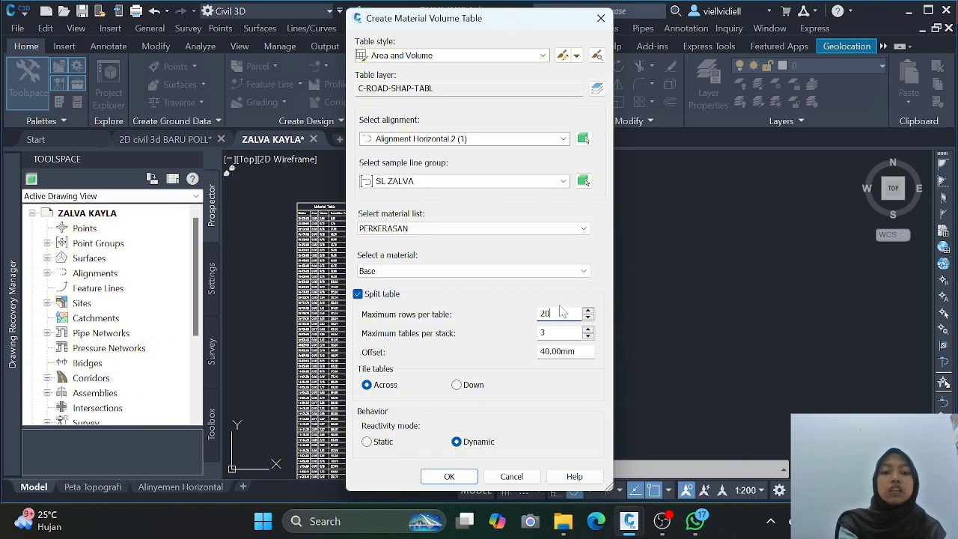
click(449, 476)
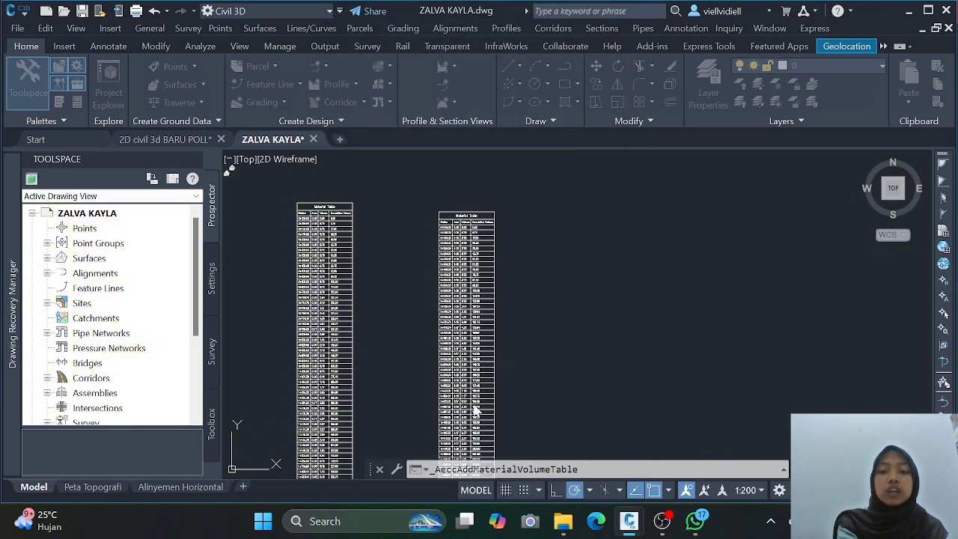
click(569, 218)
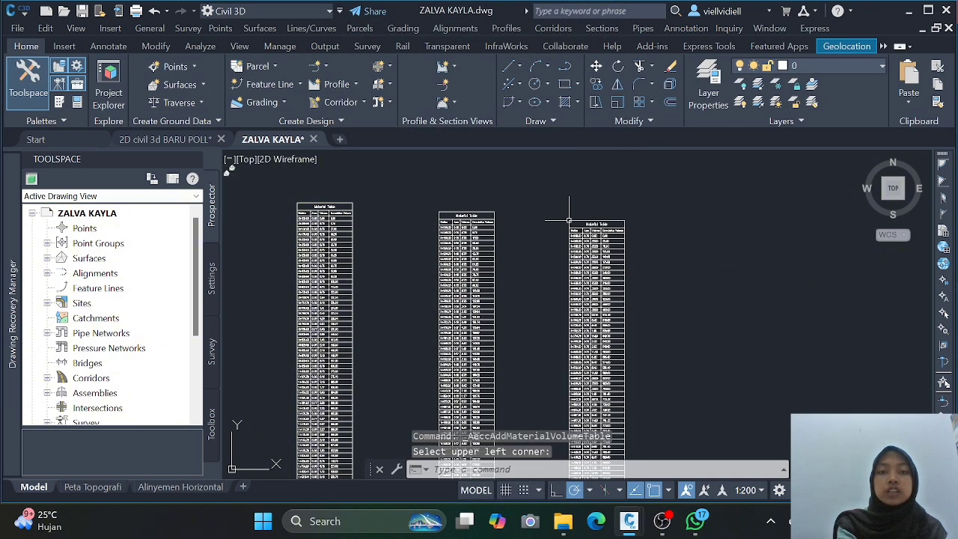
- Create a material volume table for Subbase from the PERKERASAN list with maximum 200 rows and place it to the right of the Base table
middle_drag(613, 265, 404, 294)
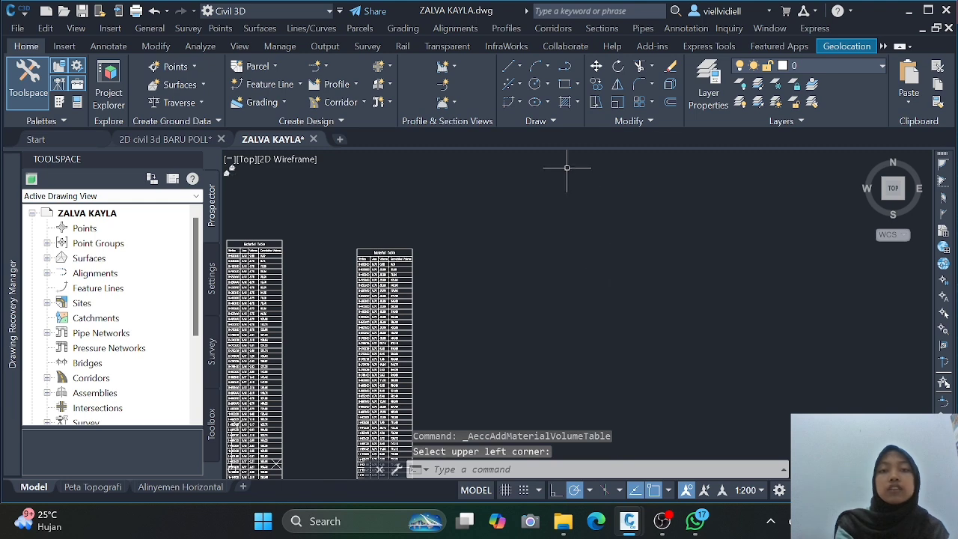
click(602, 27)
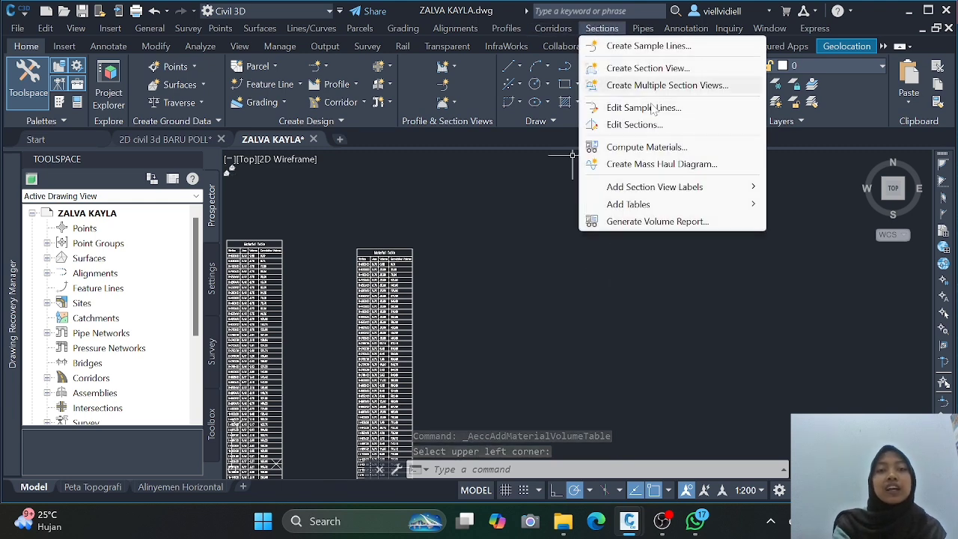
mouse_move(687, 210)
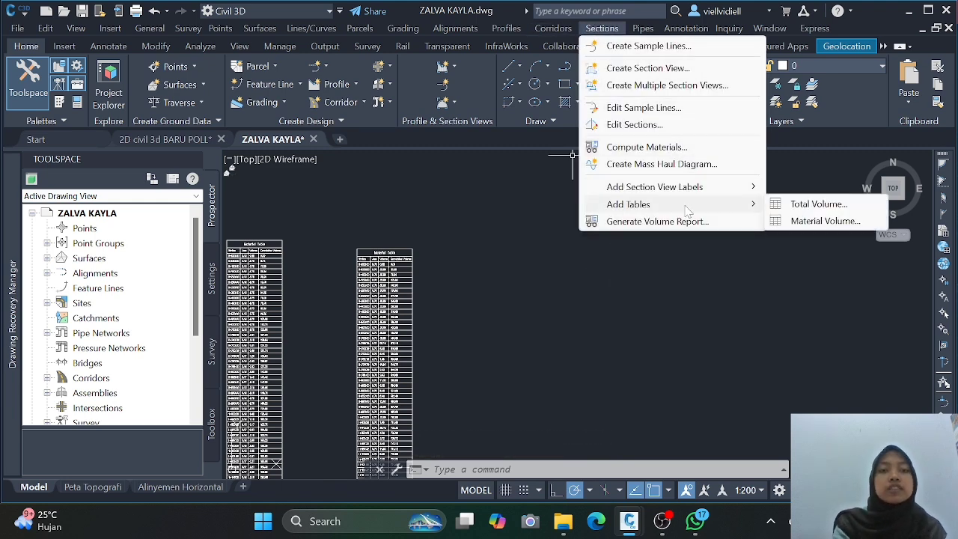
click(798, 227)
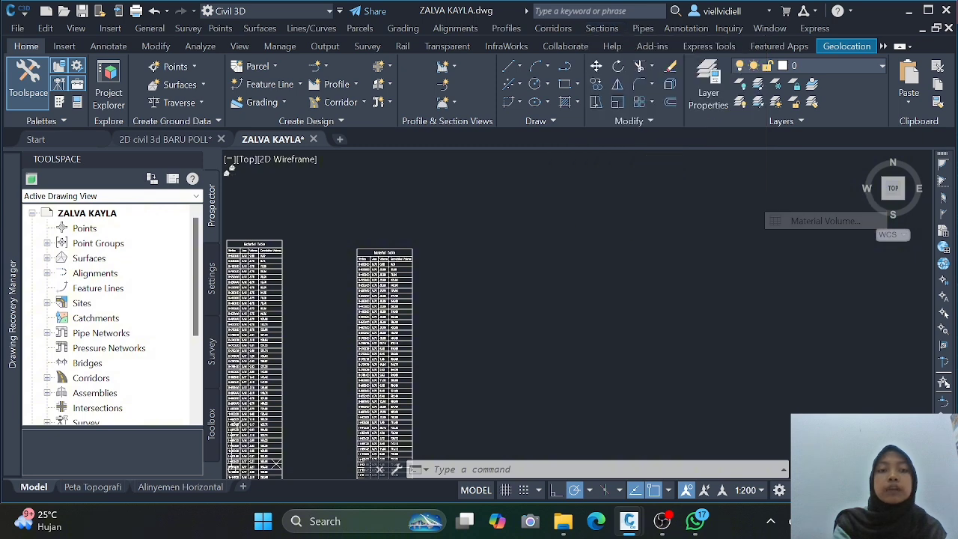
click(501, 231)
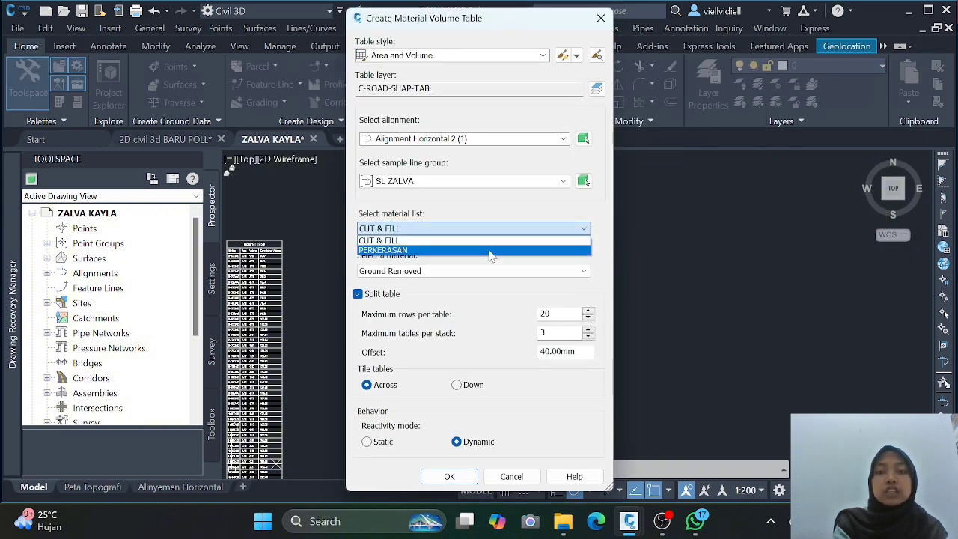
click(492, 248)
click(494, 270)
click(492, 293)
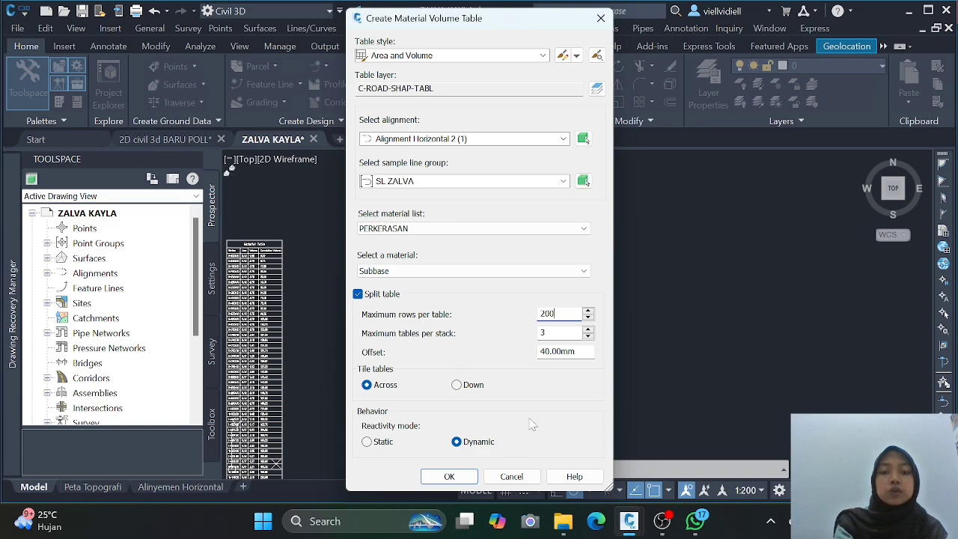
click(450, 477)
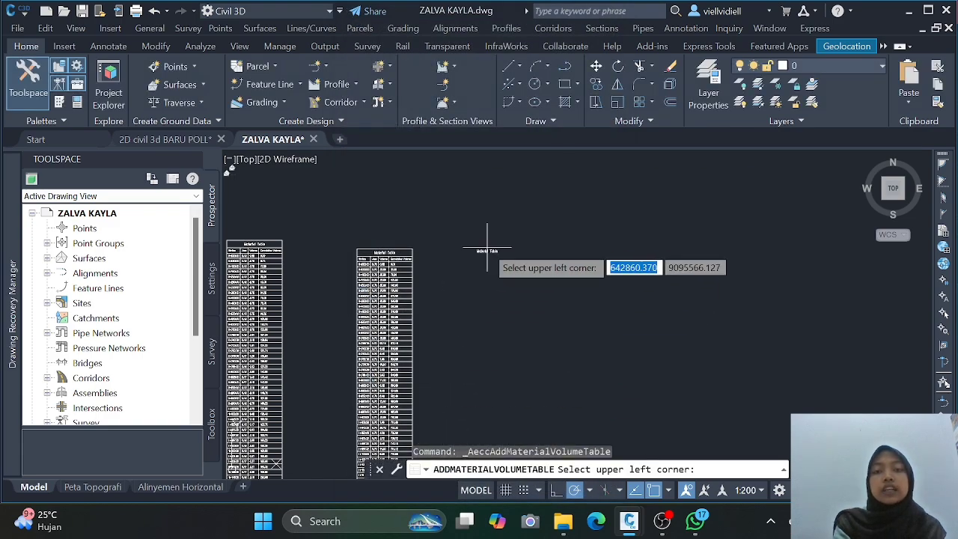
click(489, 240)
- Review the total volume table and the row of four pavement material volume tables beside it
middle_drag(372, 278, 878, 322)
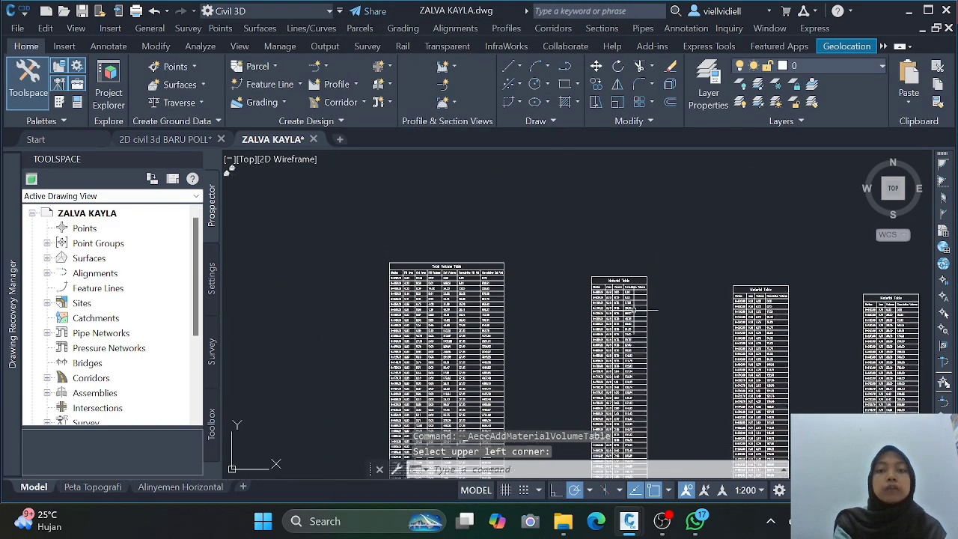
middle_drag(633, 311, 719, 312)
middle_drag(550, 277, 449, 273)
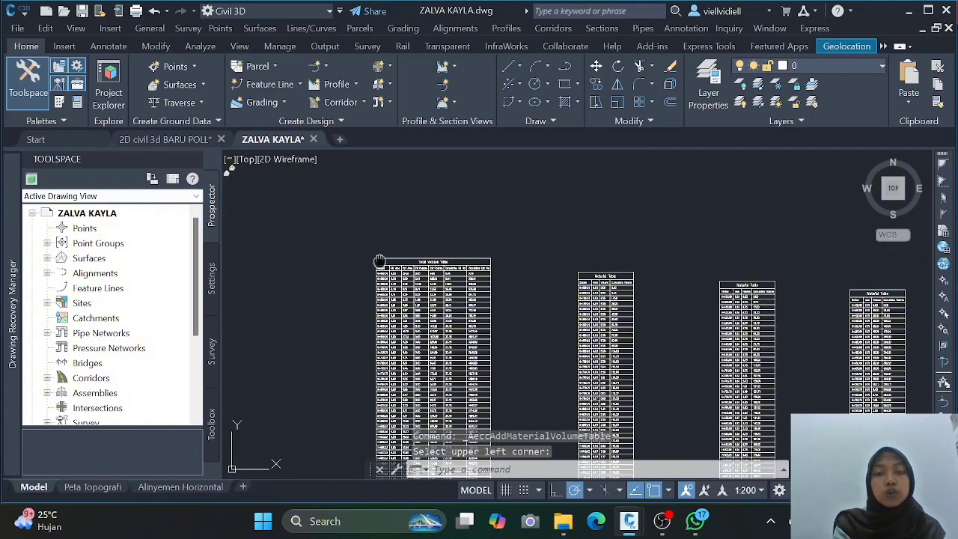
middle_drag(394, 241, 293, 238)
middle_drag(454, 262, 456, 263)
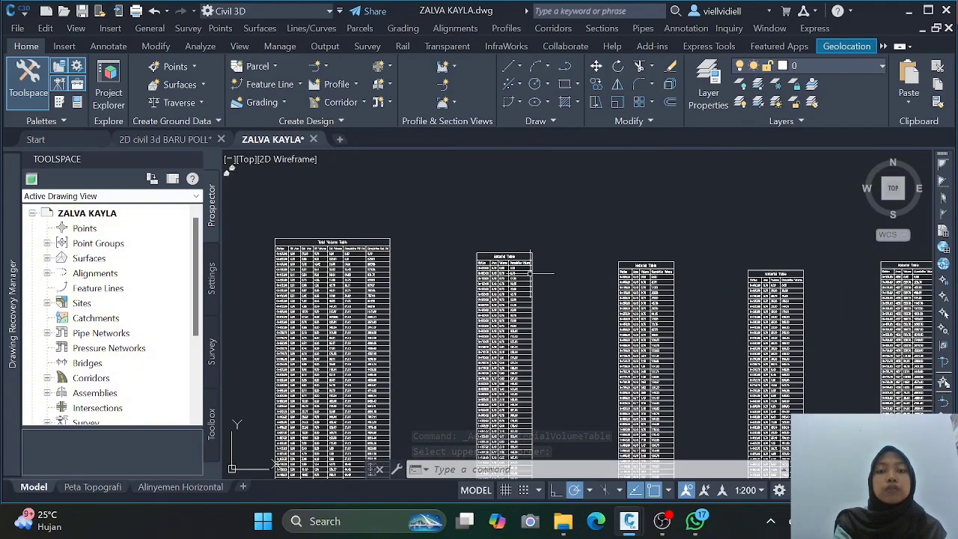
middle_drag(588, 288, 400, 289)
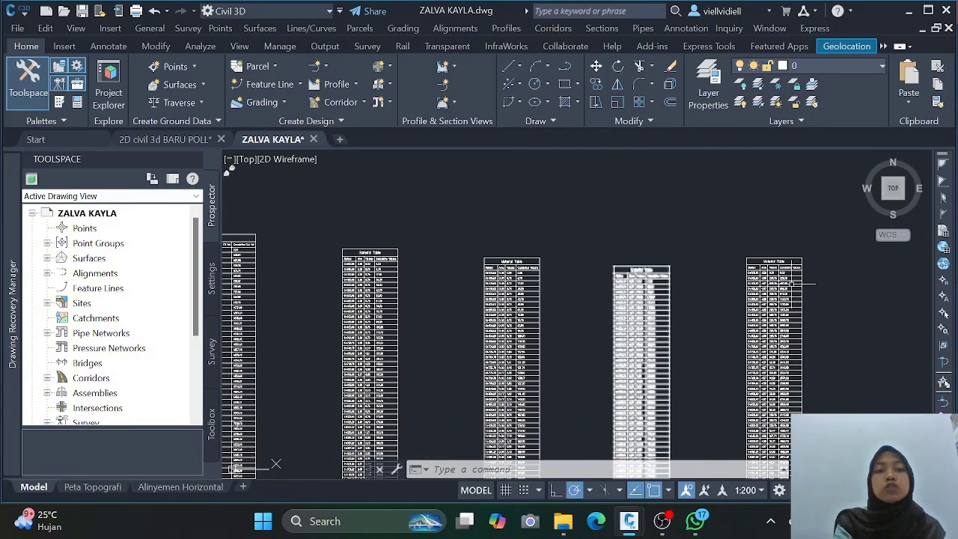
middle_drag(506, 296, 693, 330)
middle_drag(442, 272, 533, 300)
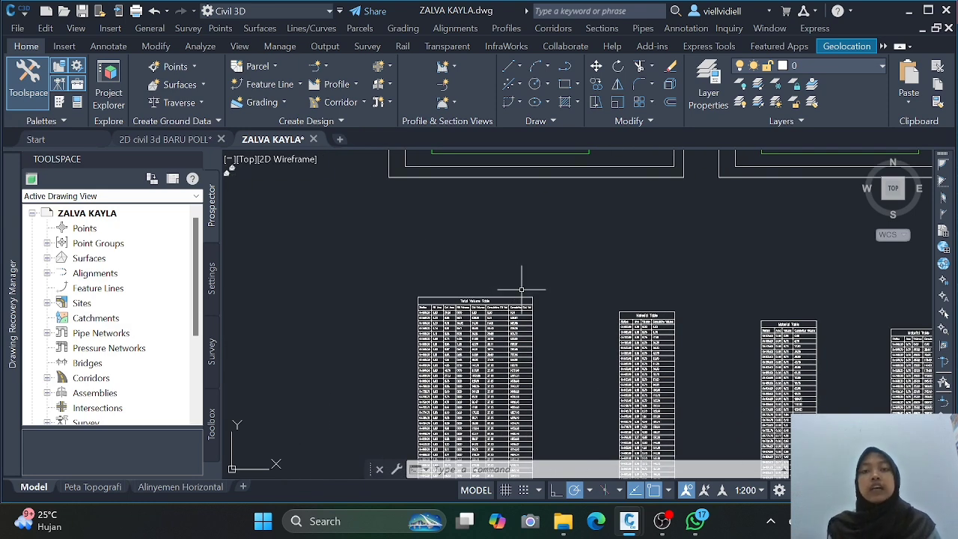